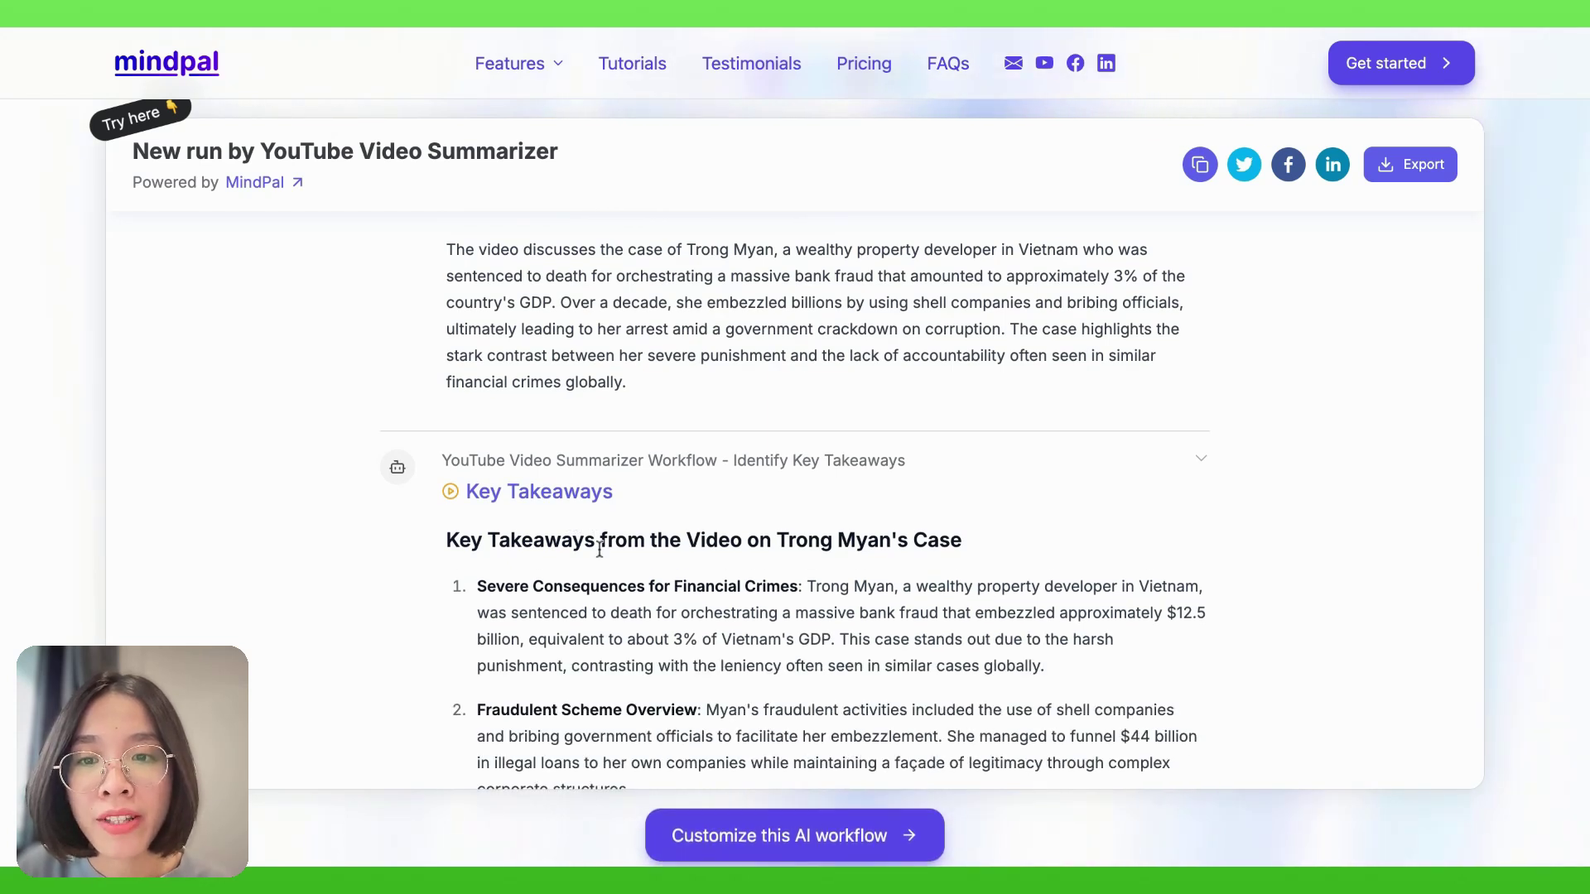
{"action": "scroll", "coordinate": [600, 549], "scroll_direction": "down", "scroll_amount": 3}
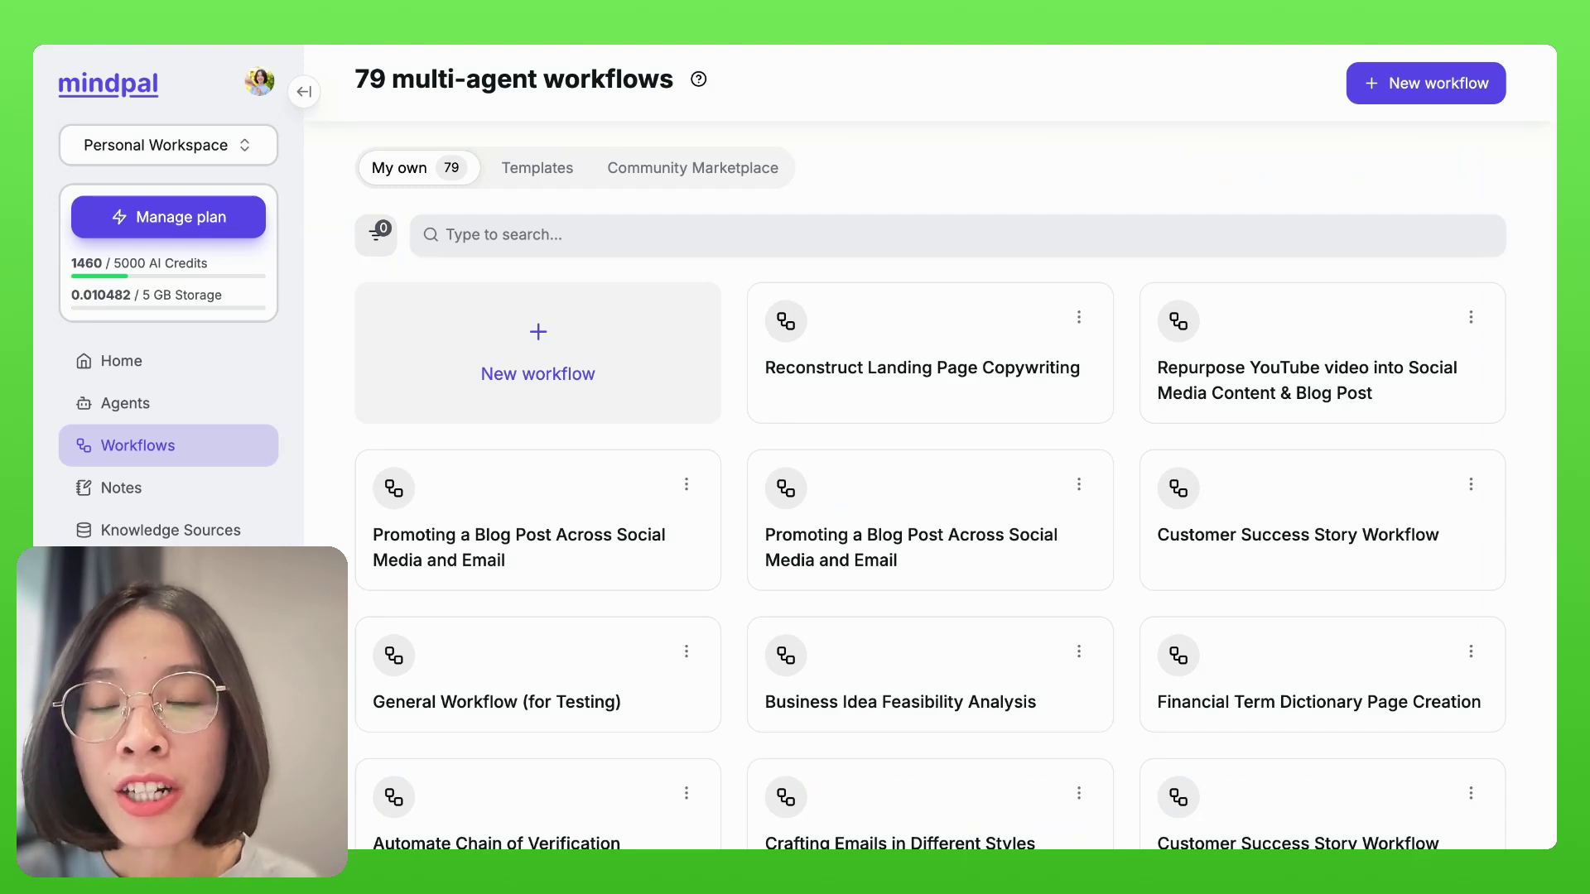
{"action": "left_click_drag", "start_coordinate": [415, 80], "coordinate": [654, 80]}
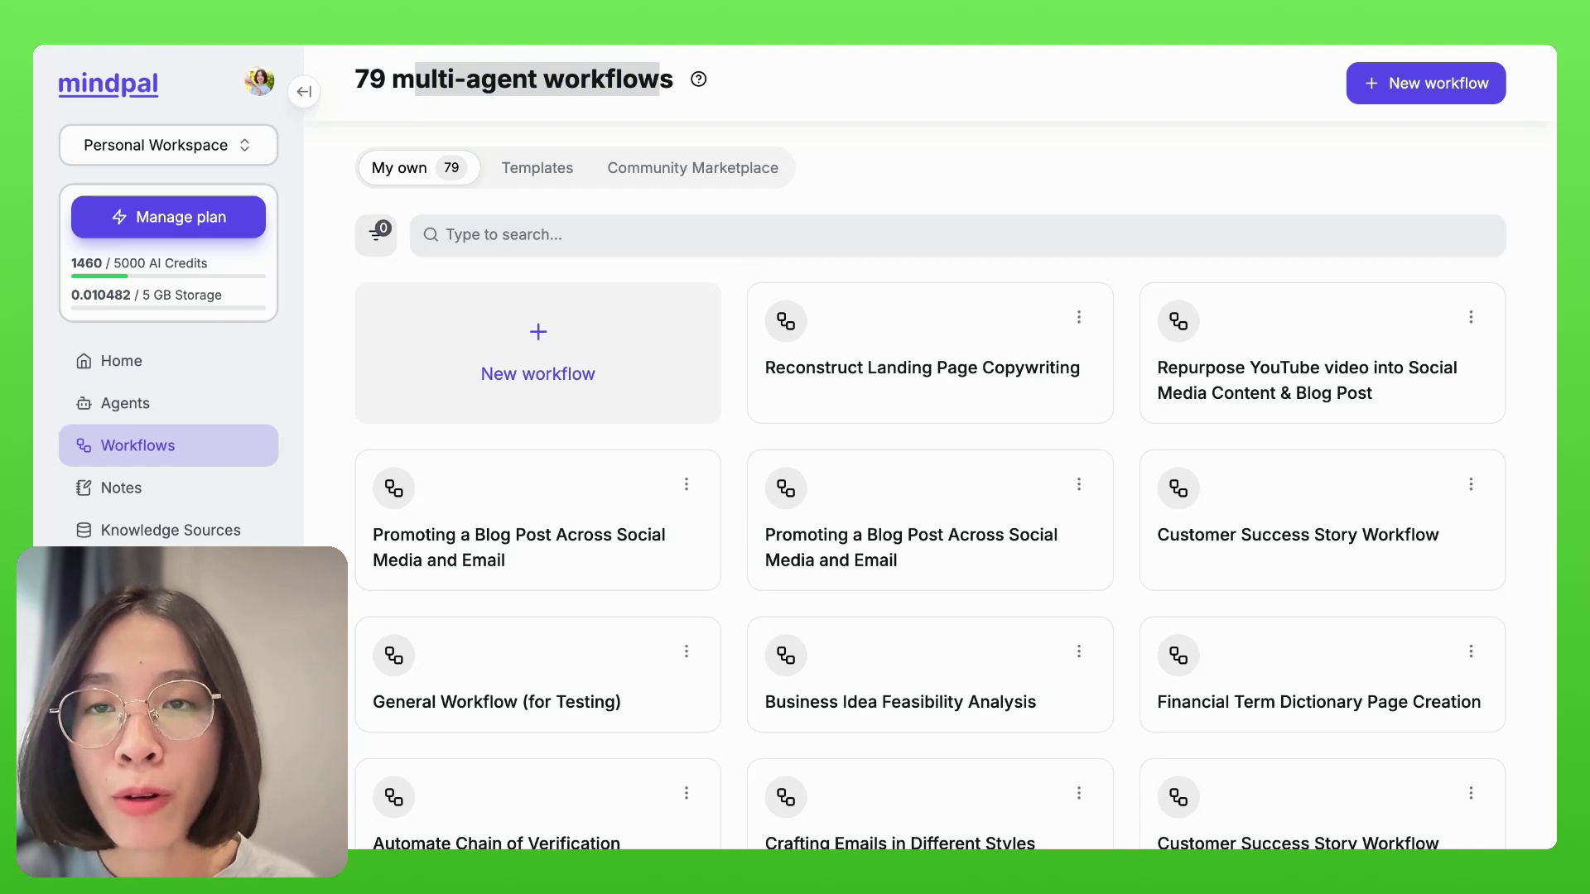
- Start a new workflow and begin its AI generation description with "Given a news reporting YouTube video URL"
{"action": "left_click", "coordinate": [425, 383]}
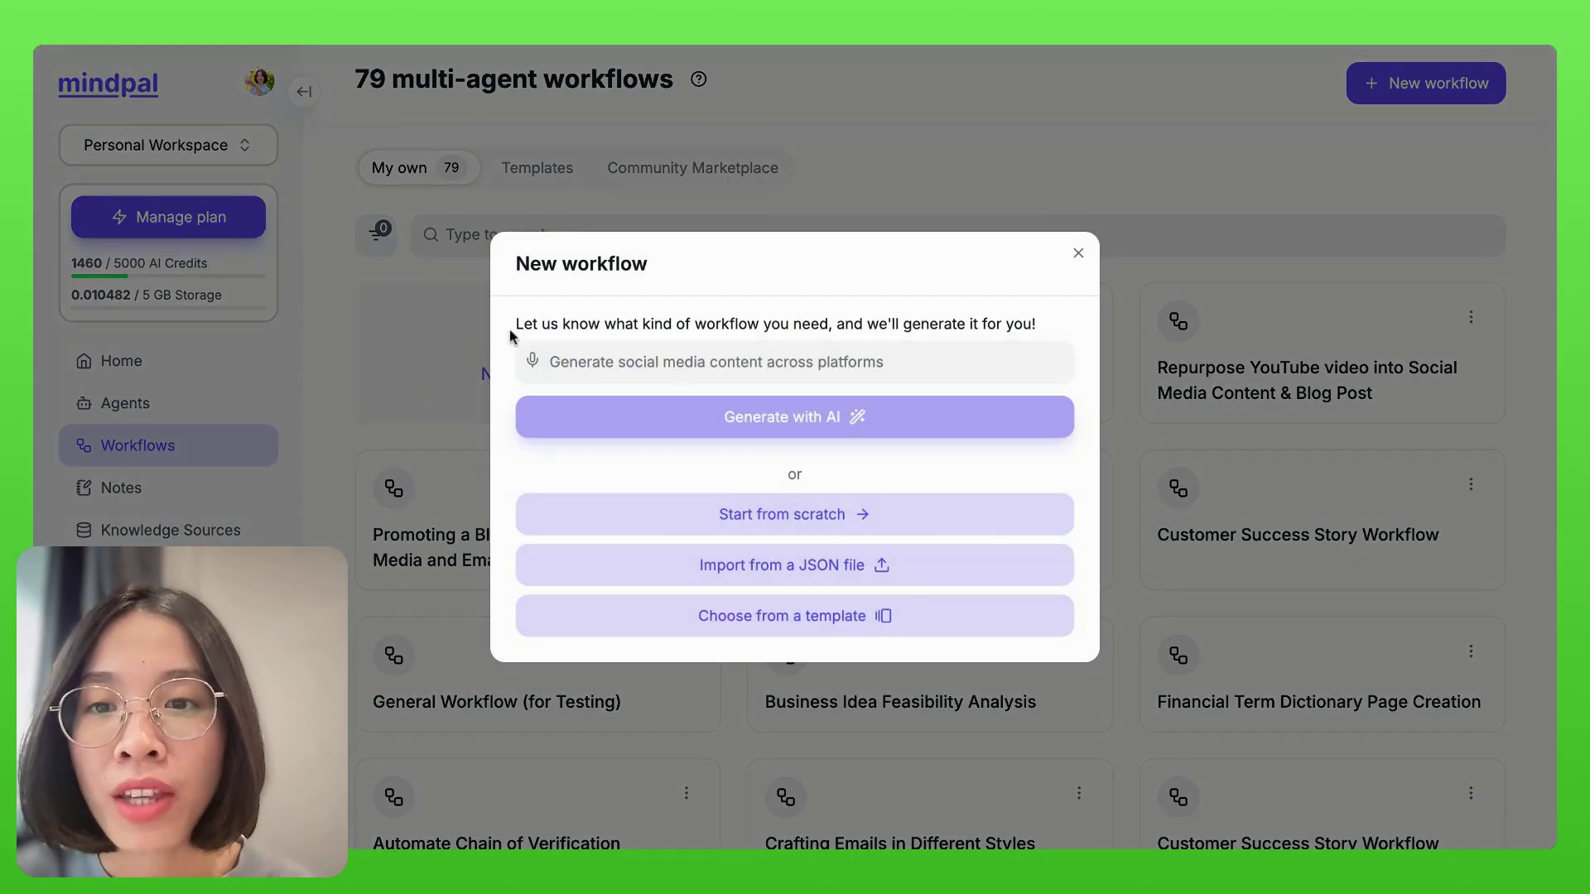
{"action": "left_click", "coordinate": [610, 351]}
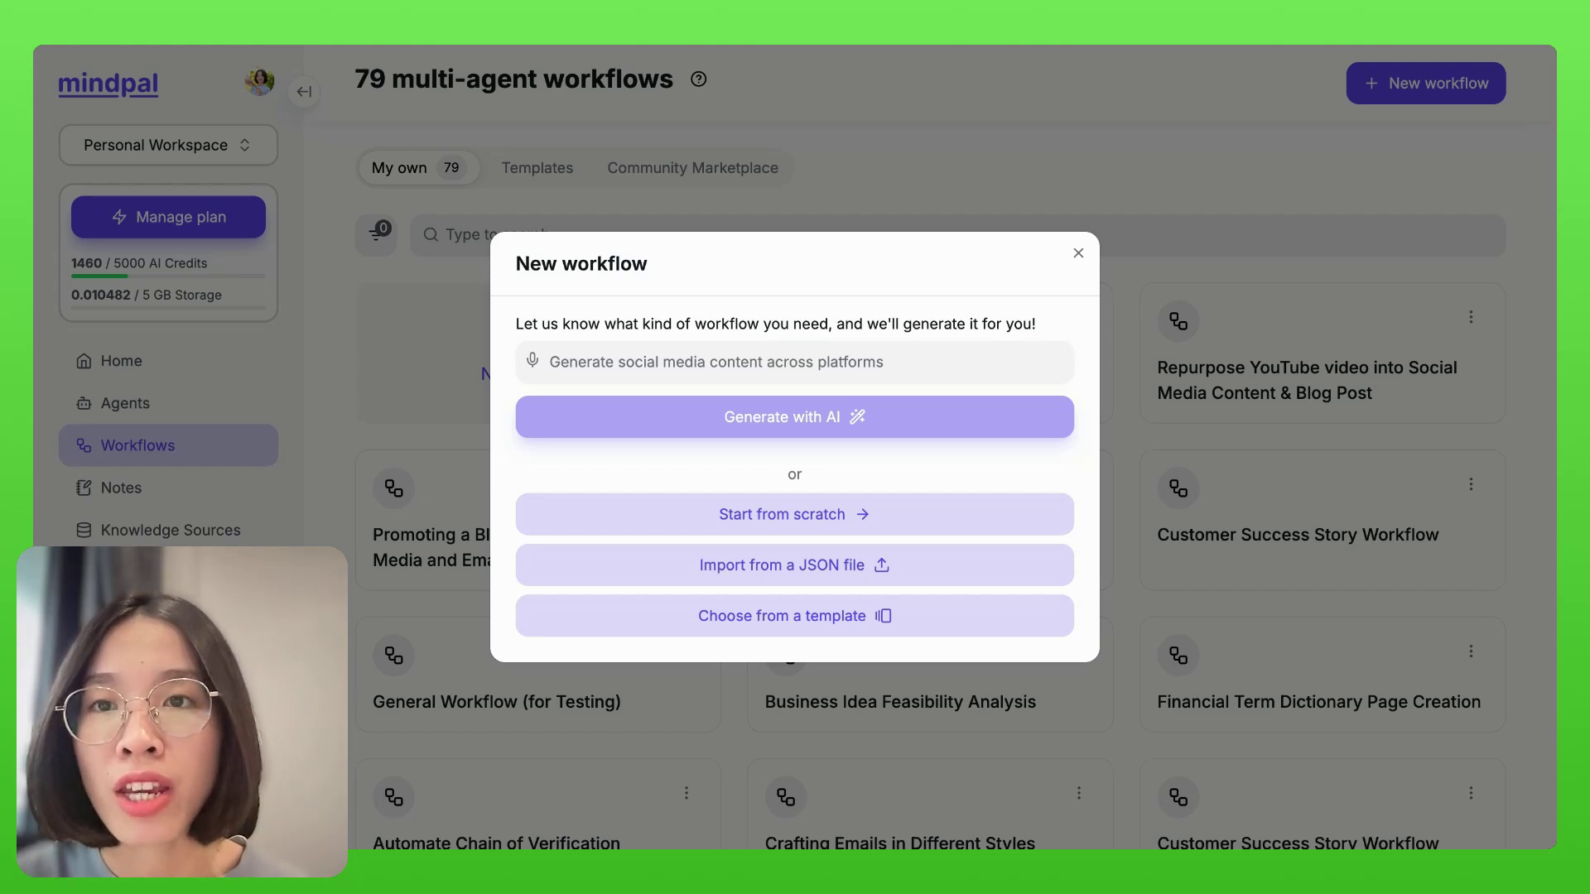
{"action": "type", "text": "Given"}
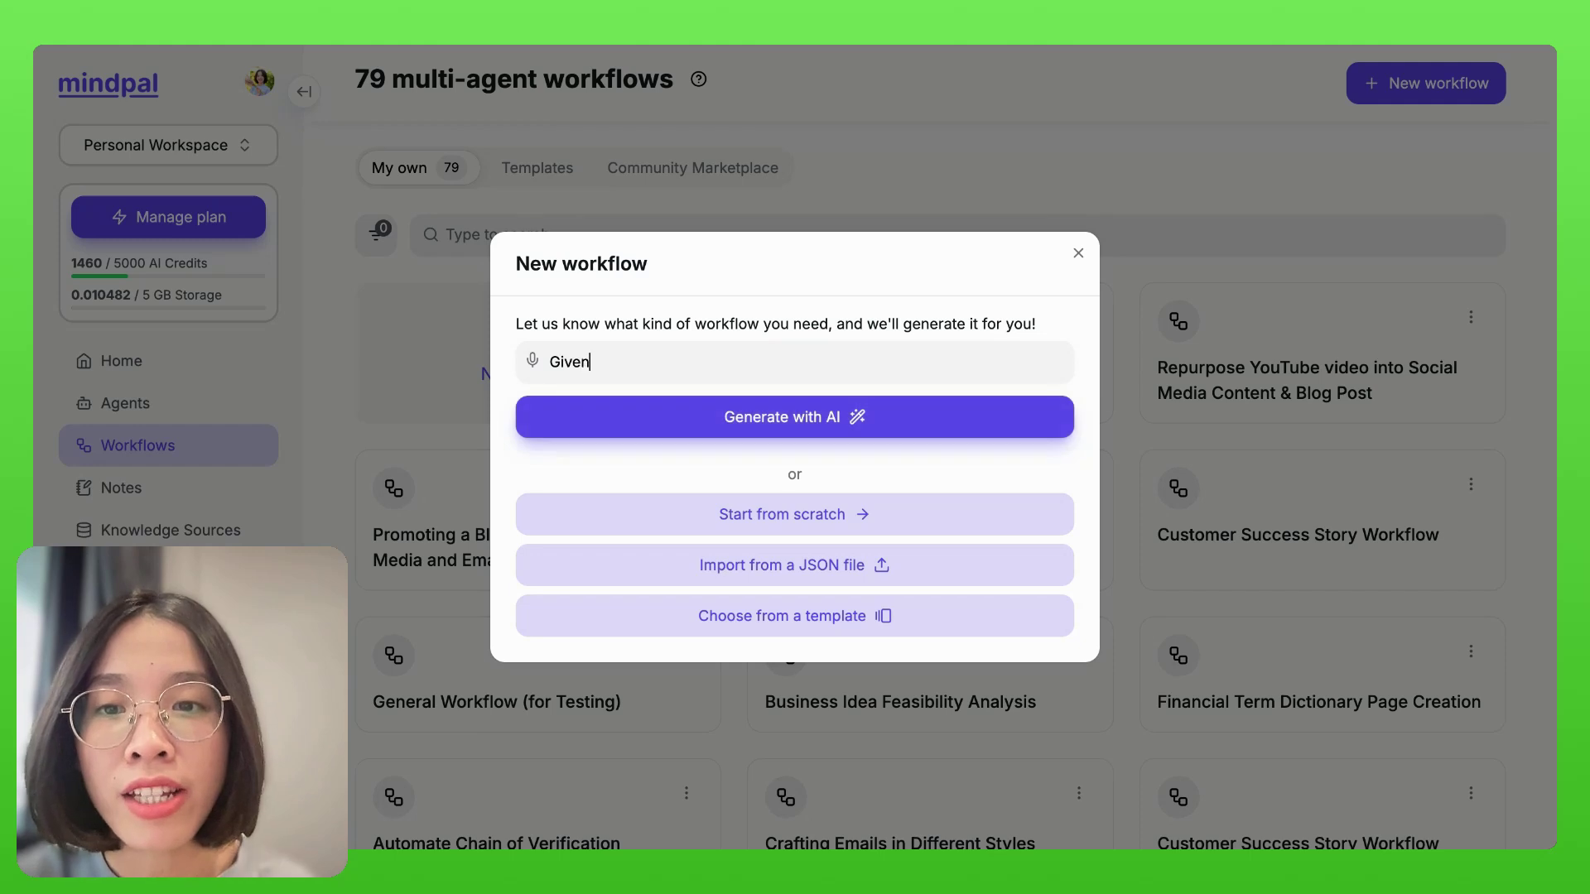
{"action": "type", "text": " a news repor"}
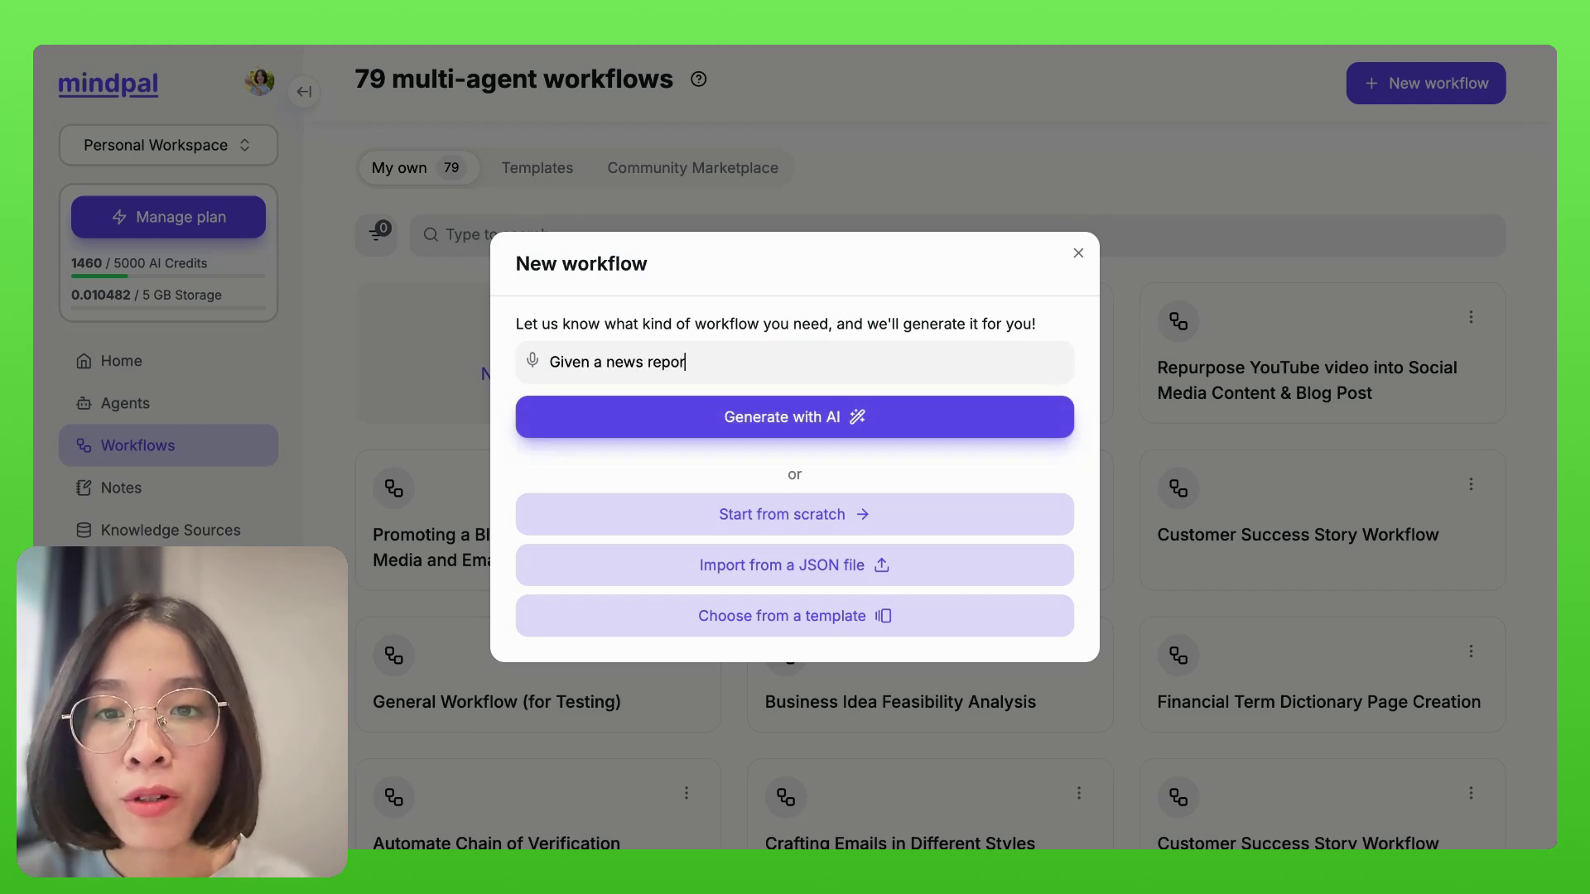
{"action": "type", "text": "ting YouTube "}
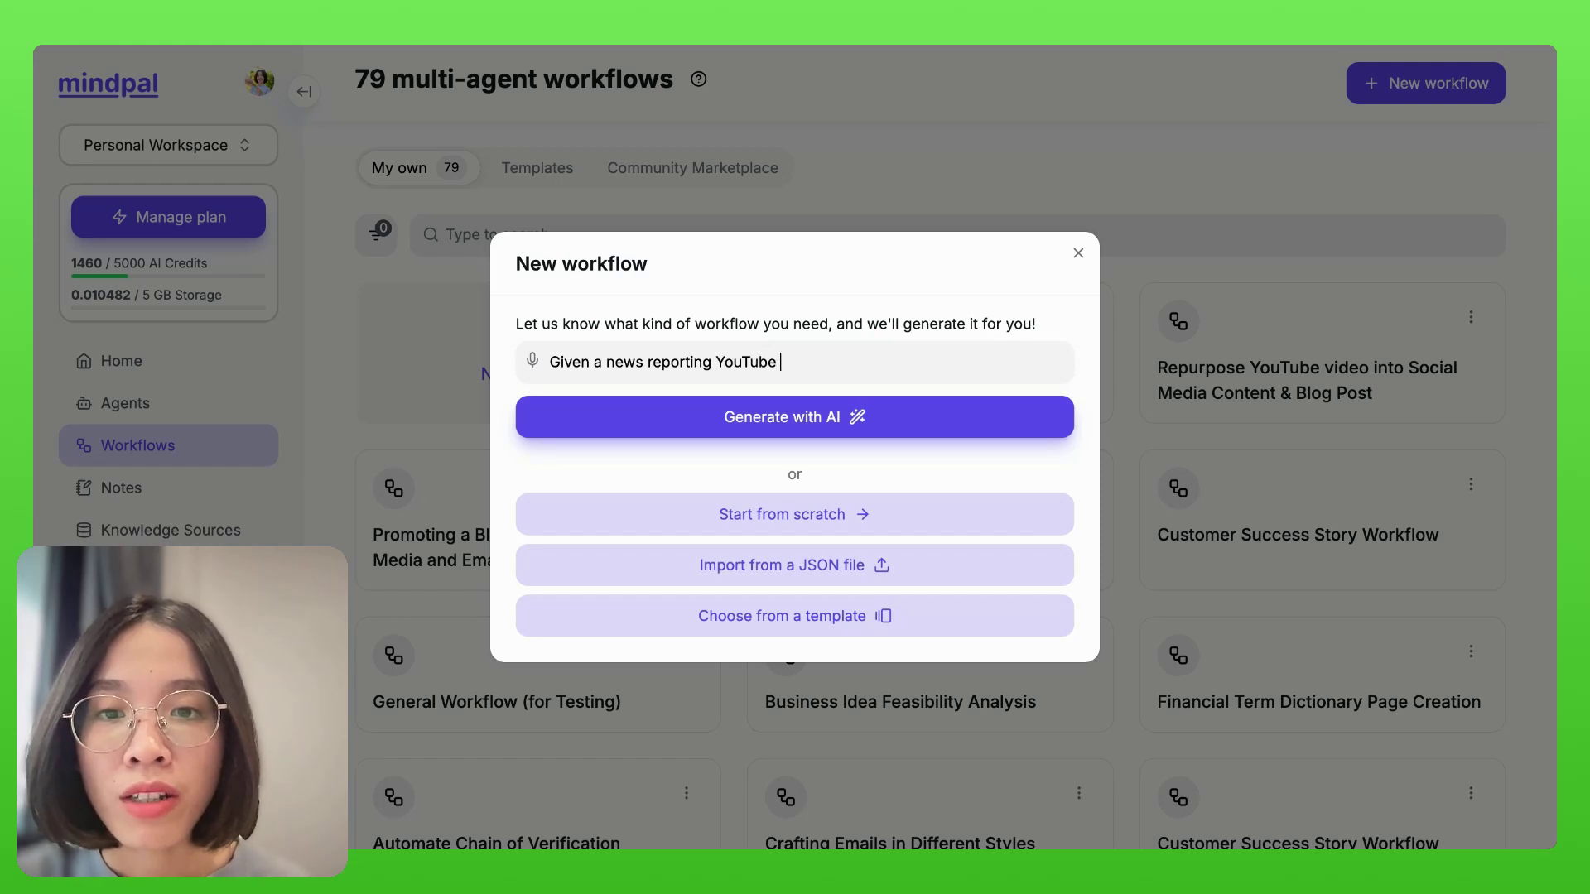
{"action": "type", "text": "video URL"}
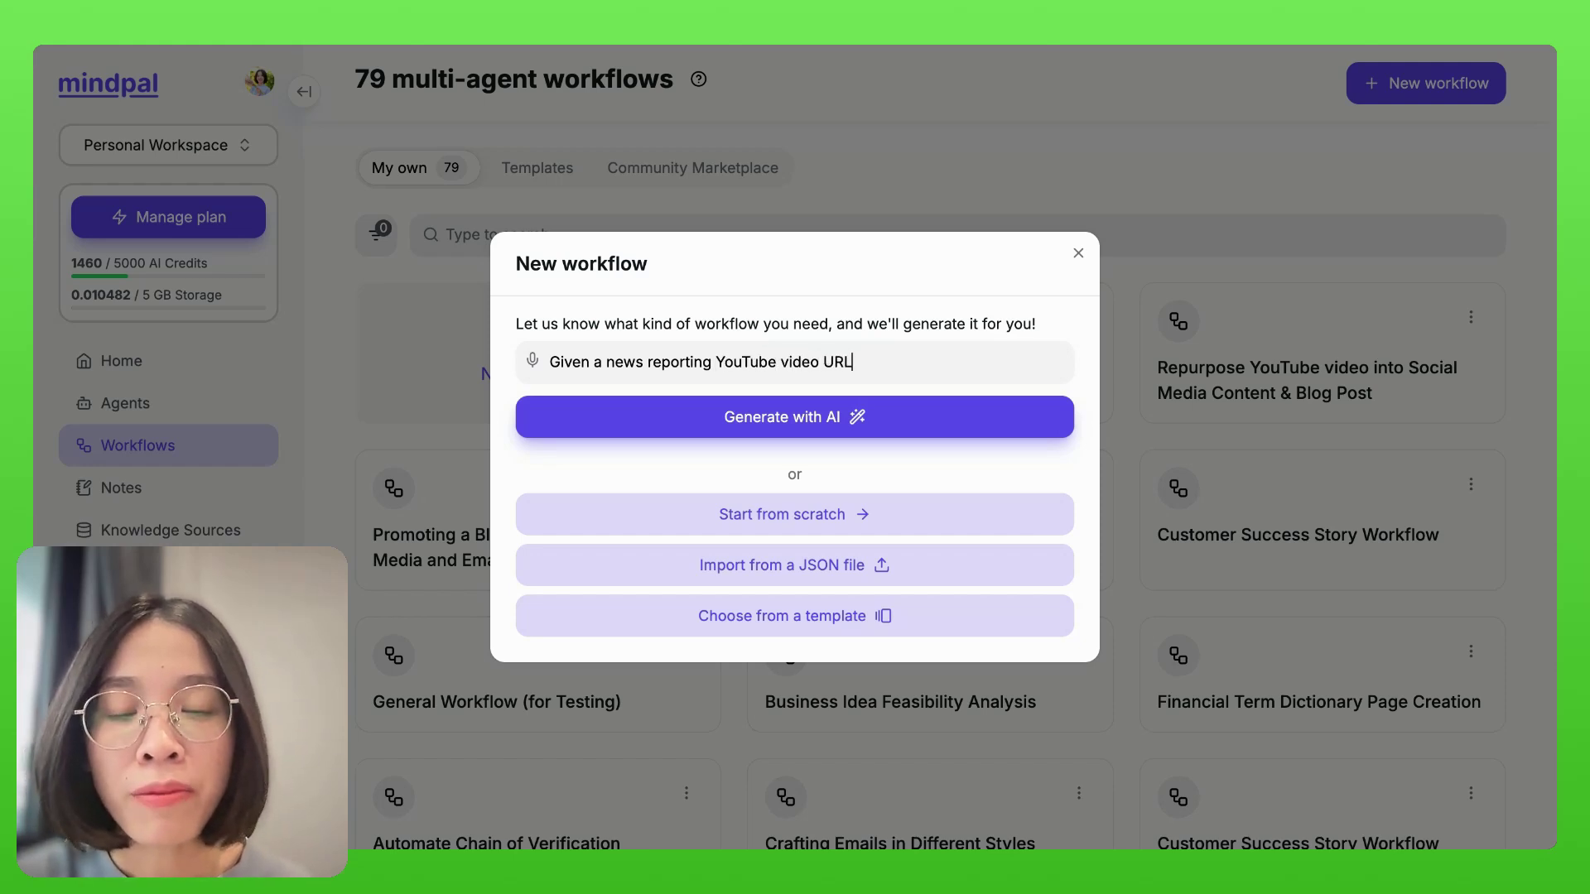
{"action": "key", "text": "shift+Return"}
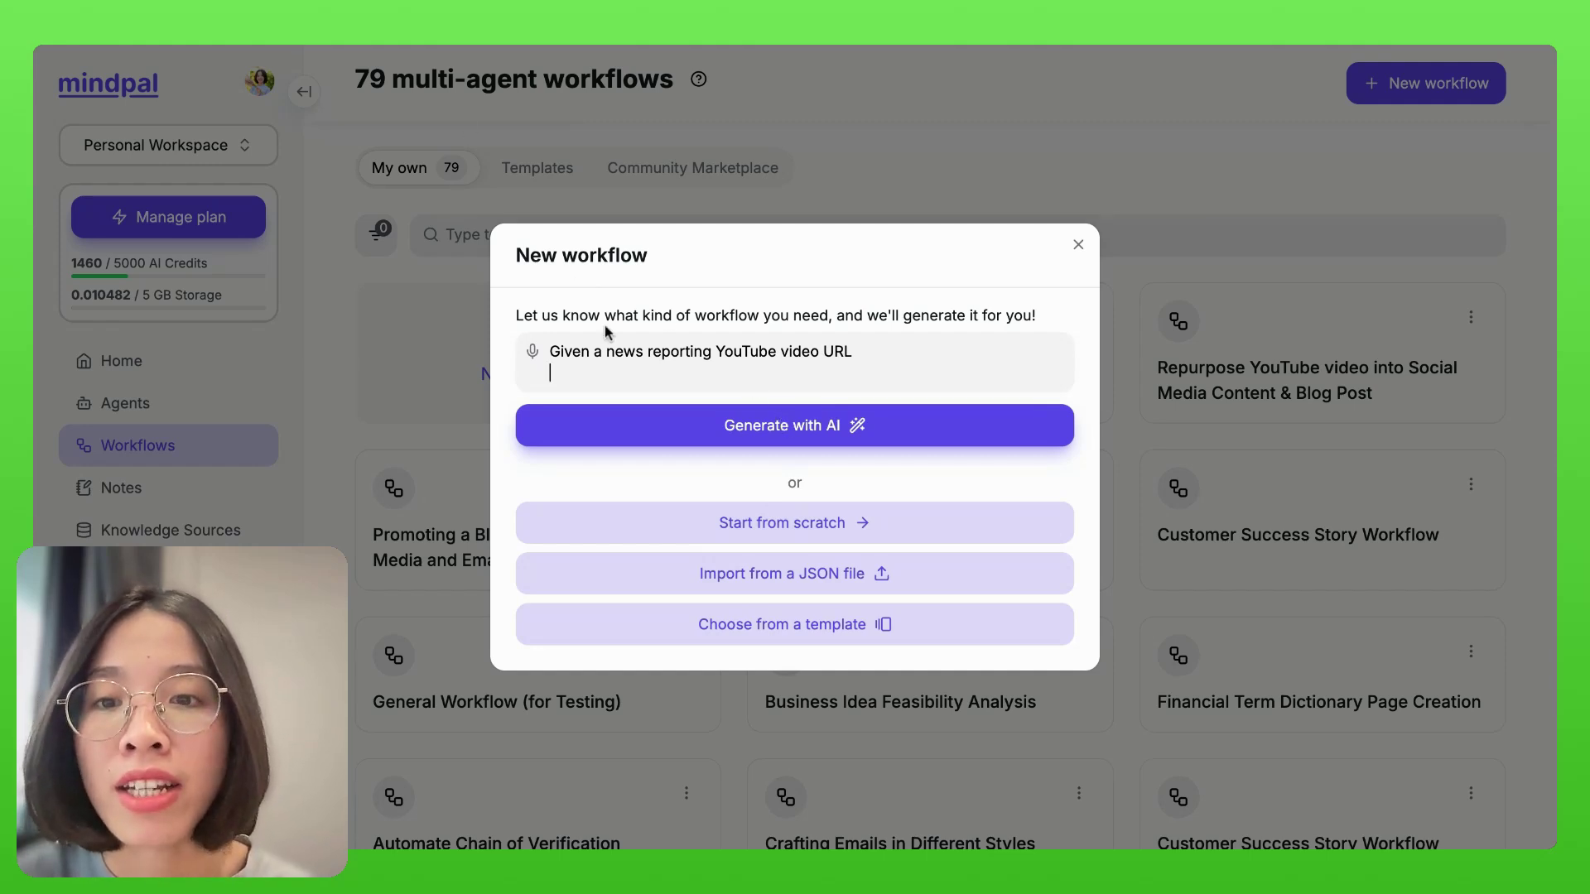
- Add "Summarize the key elements of the event (1 step for each element)" and the described Headline, Who, What, Where, When and Why list, and generate the workflow
{"action": "left_click", "coordinate": [685, 380]}
{"action": "type", "text": "Headline: Main topic or event covered. Who: Key figures involved. What: Summary of the event or news piece. Where: Location of the event. When: Date and time of occurrence. Why: Context or significance of the news."}
{"action": "left_click", "coordinate": [875, 300]}
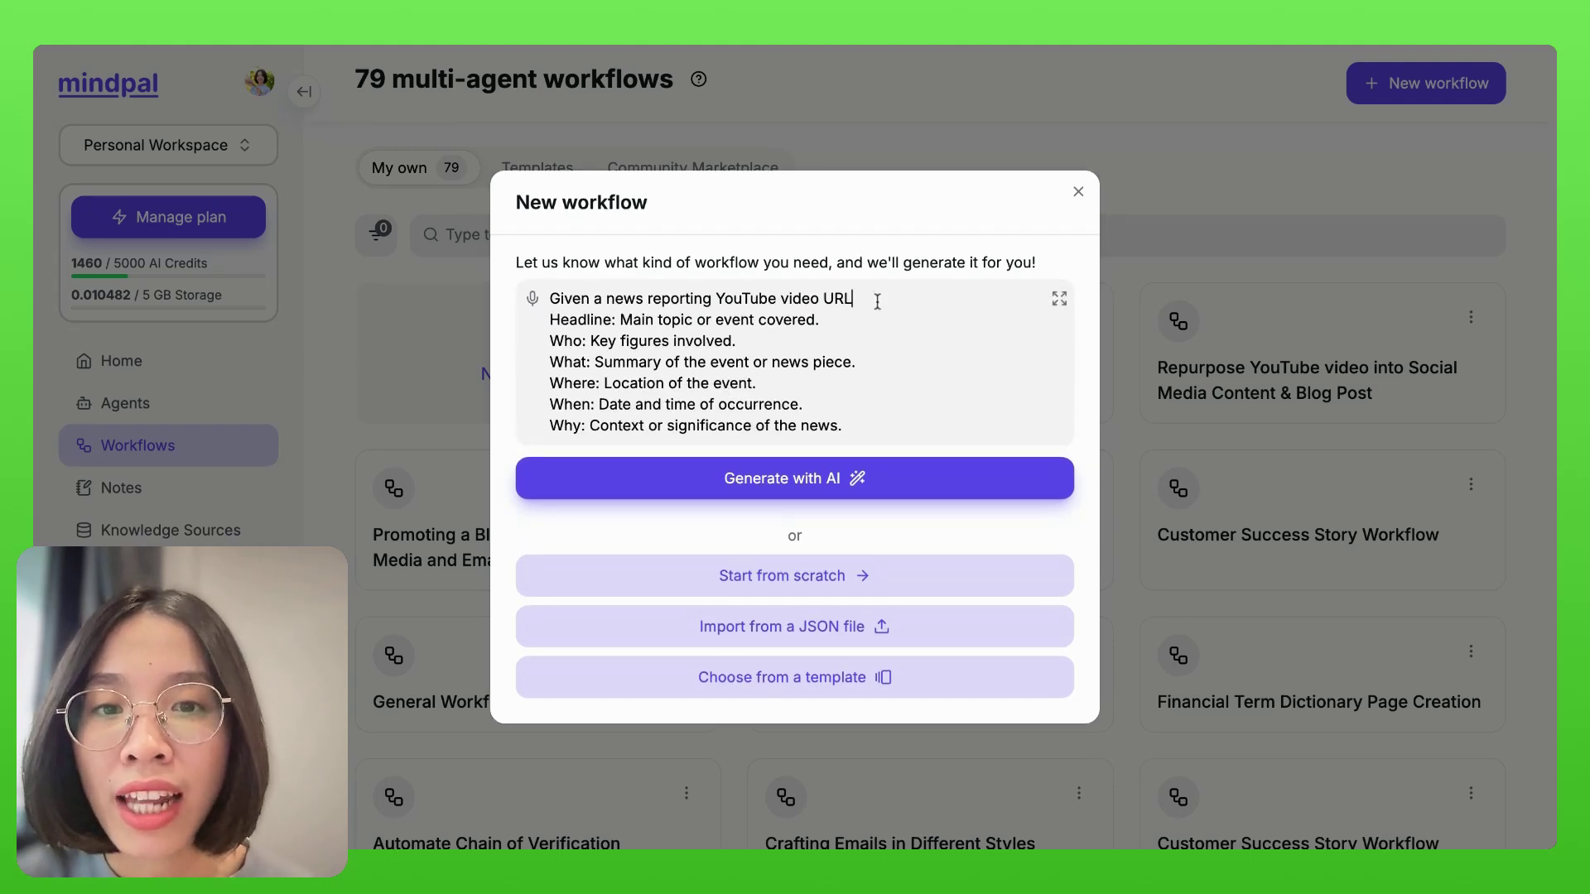
{"action": "key", "text": "Return"}
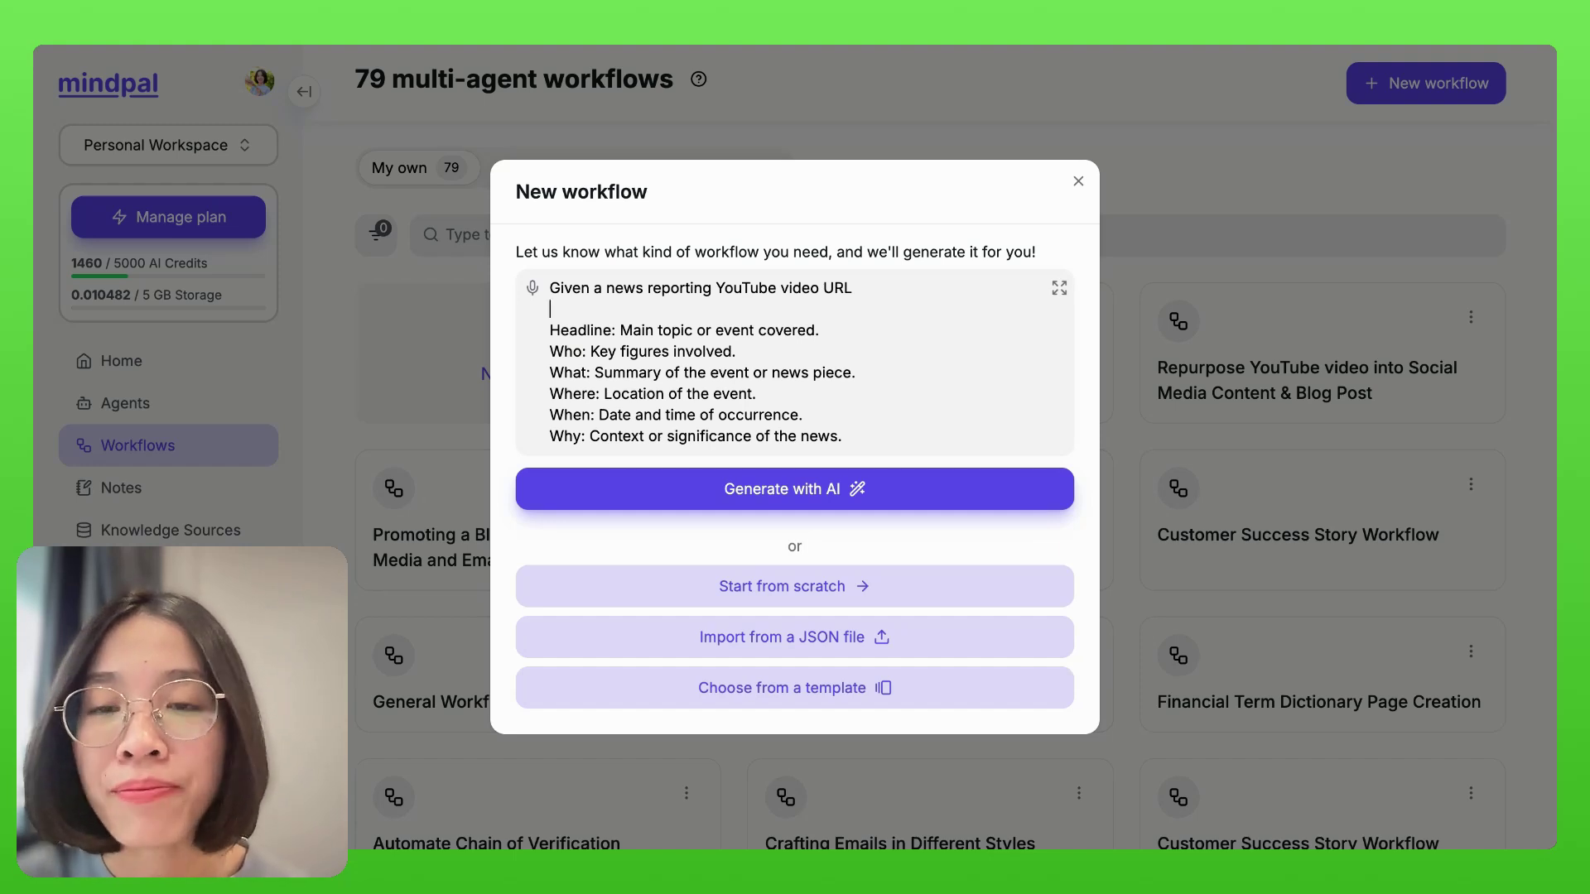
{"action": "type", "text": "Summarize the key elements of the event (1 step for each element)"}
{"action": "left_click", "coordinate": [752, 508]}
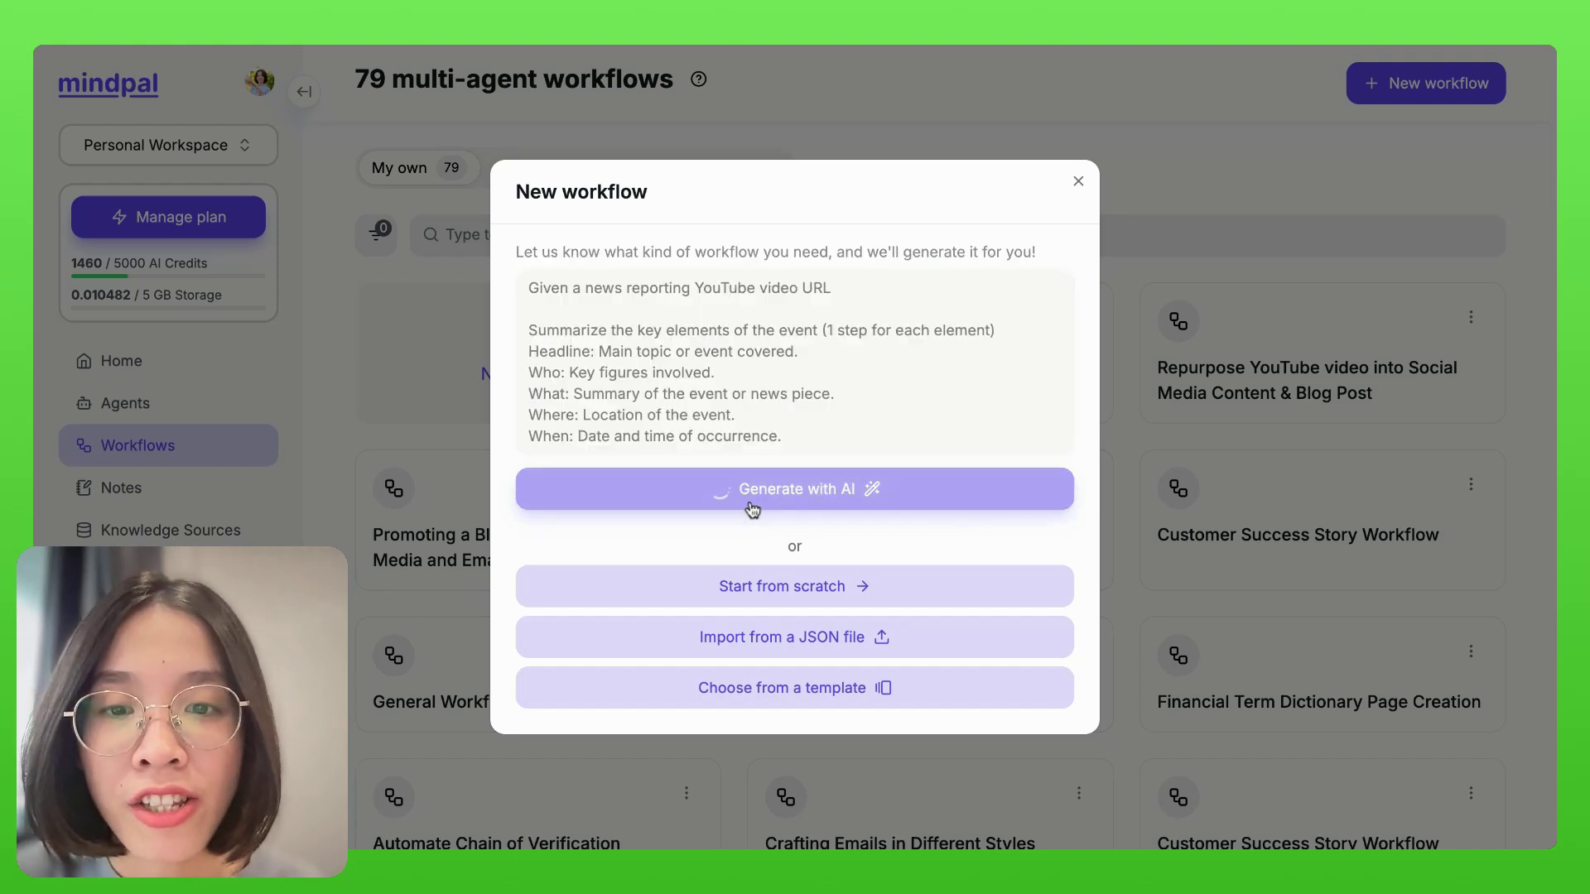
- Review the generated workflow draft, checking its trigger input and each step's prompt and input sources
{"action": "scroll", "coordinate": [763, 530], "scroll_direction": "down", "scroll_amount": 1}
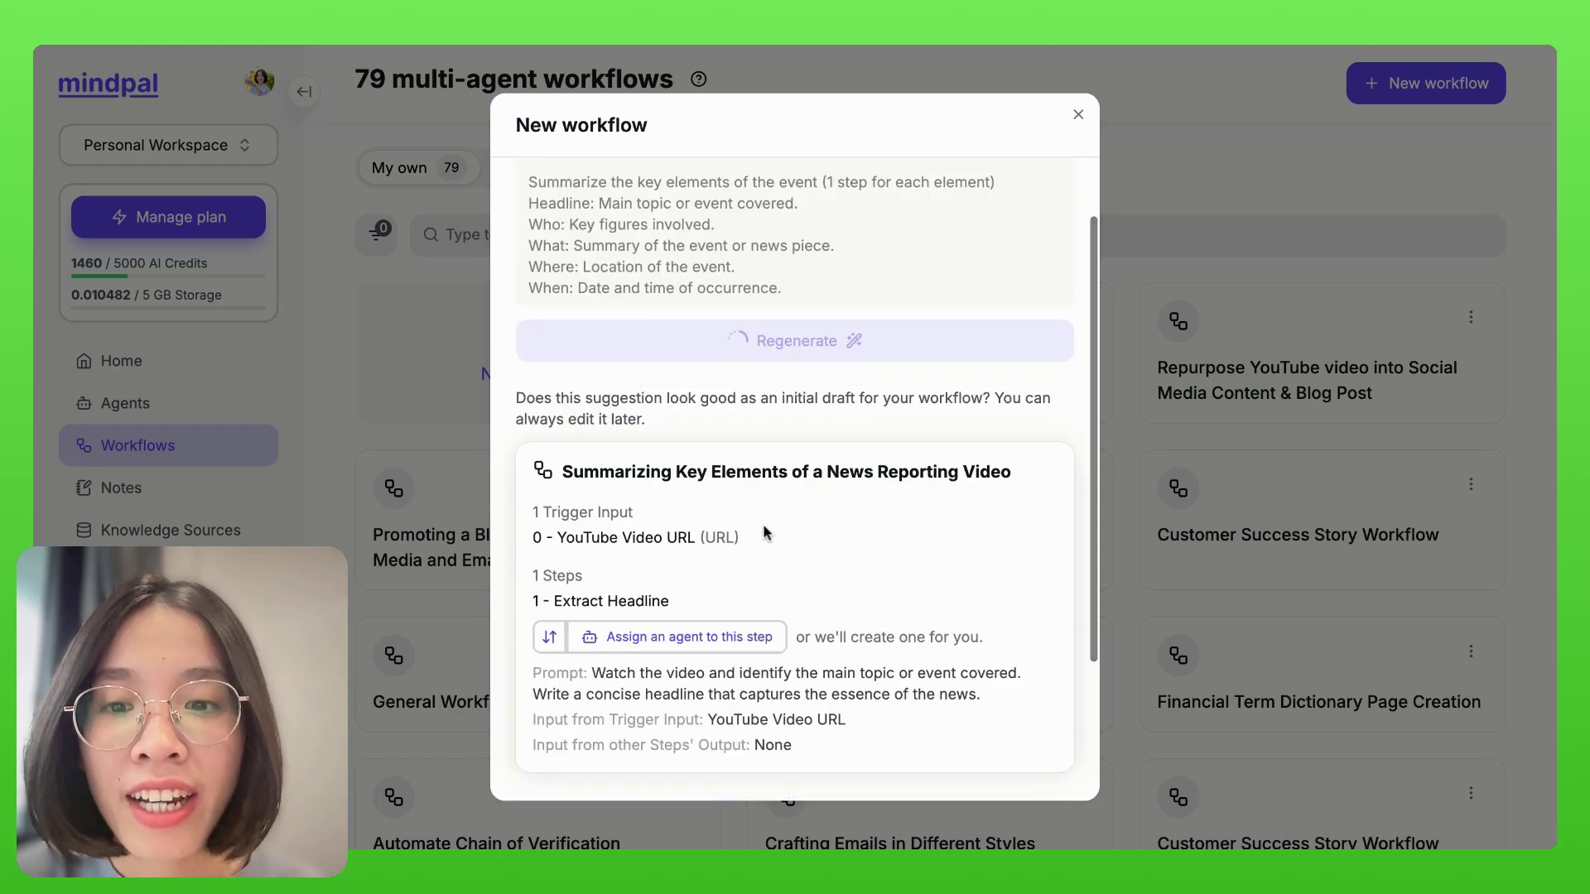
{"action": "scroll", "coordinate": [767, 533], "scroll_direction": "down", "scroll_amount": 1}
{"action": "scroll", "coordinate": [767, 393], "scroll_direction": "down", "scroll_amount": 1}
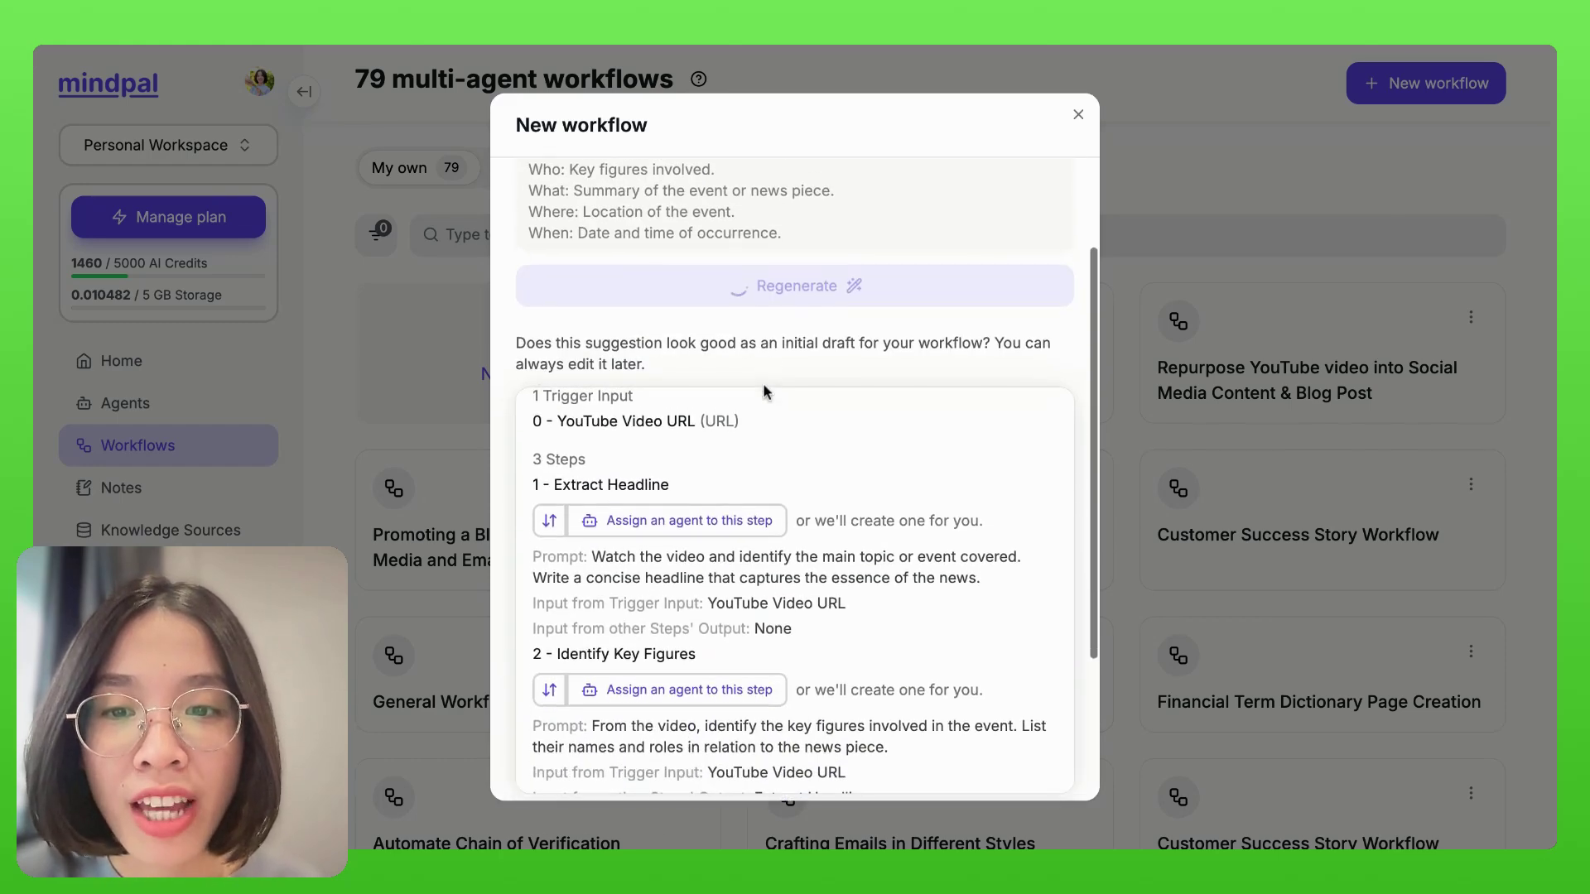
{"action": "scroll", "coordinate": [766, 474], "scroll_direction": "down", "scroll_amount": 1}
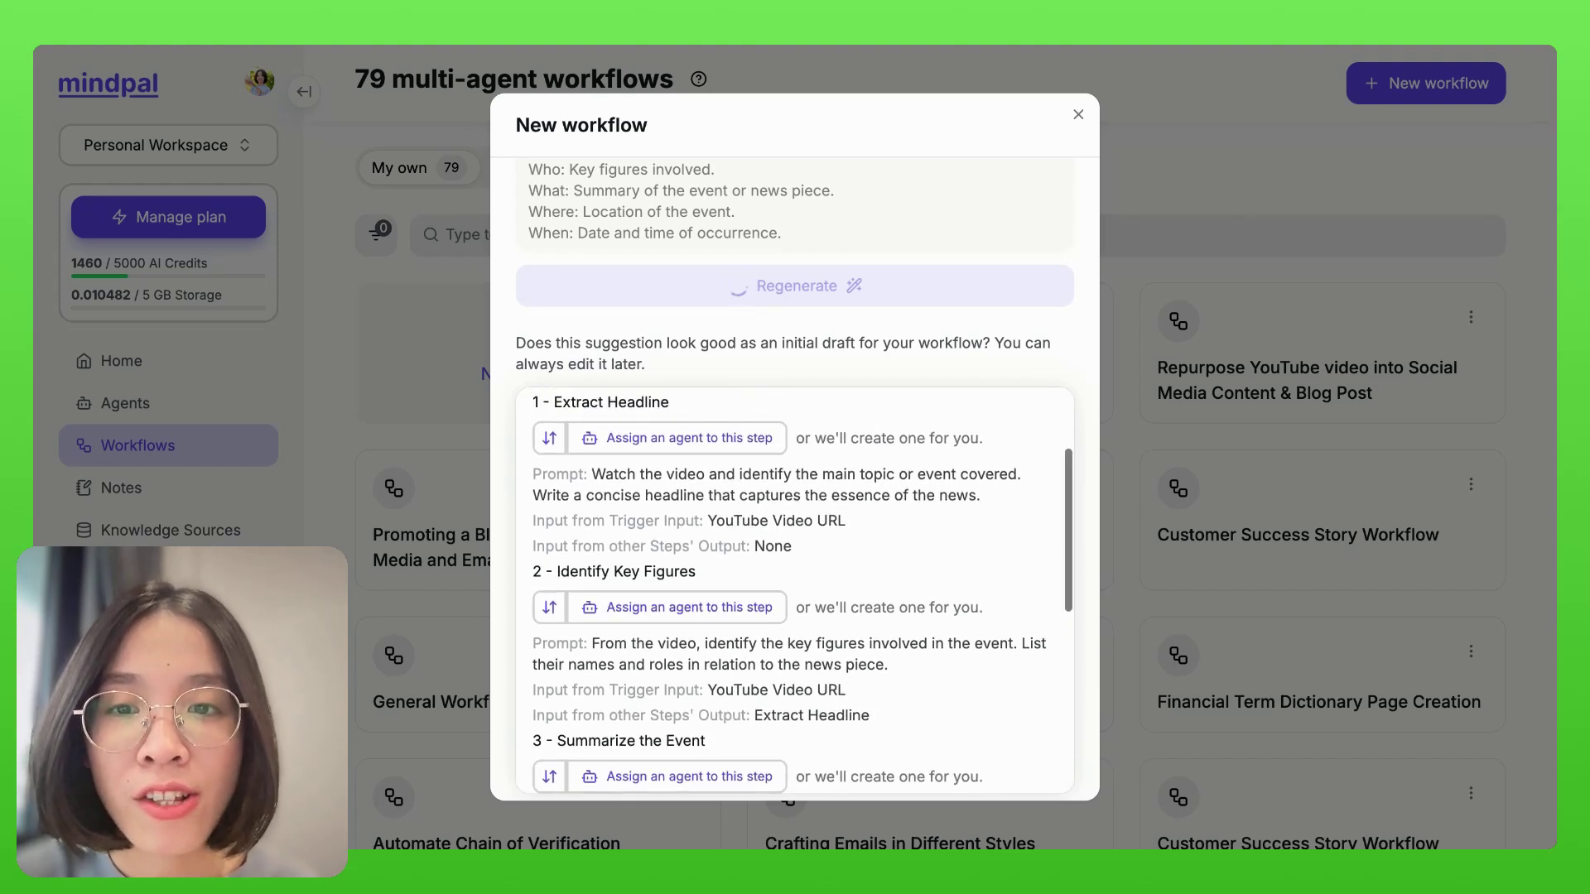
{"action": "scroll", "coordinate": [641, 570], "scroll_direction": "down", "scroll_amount": 2}
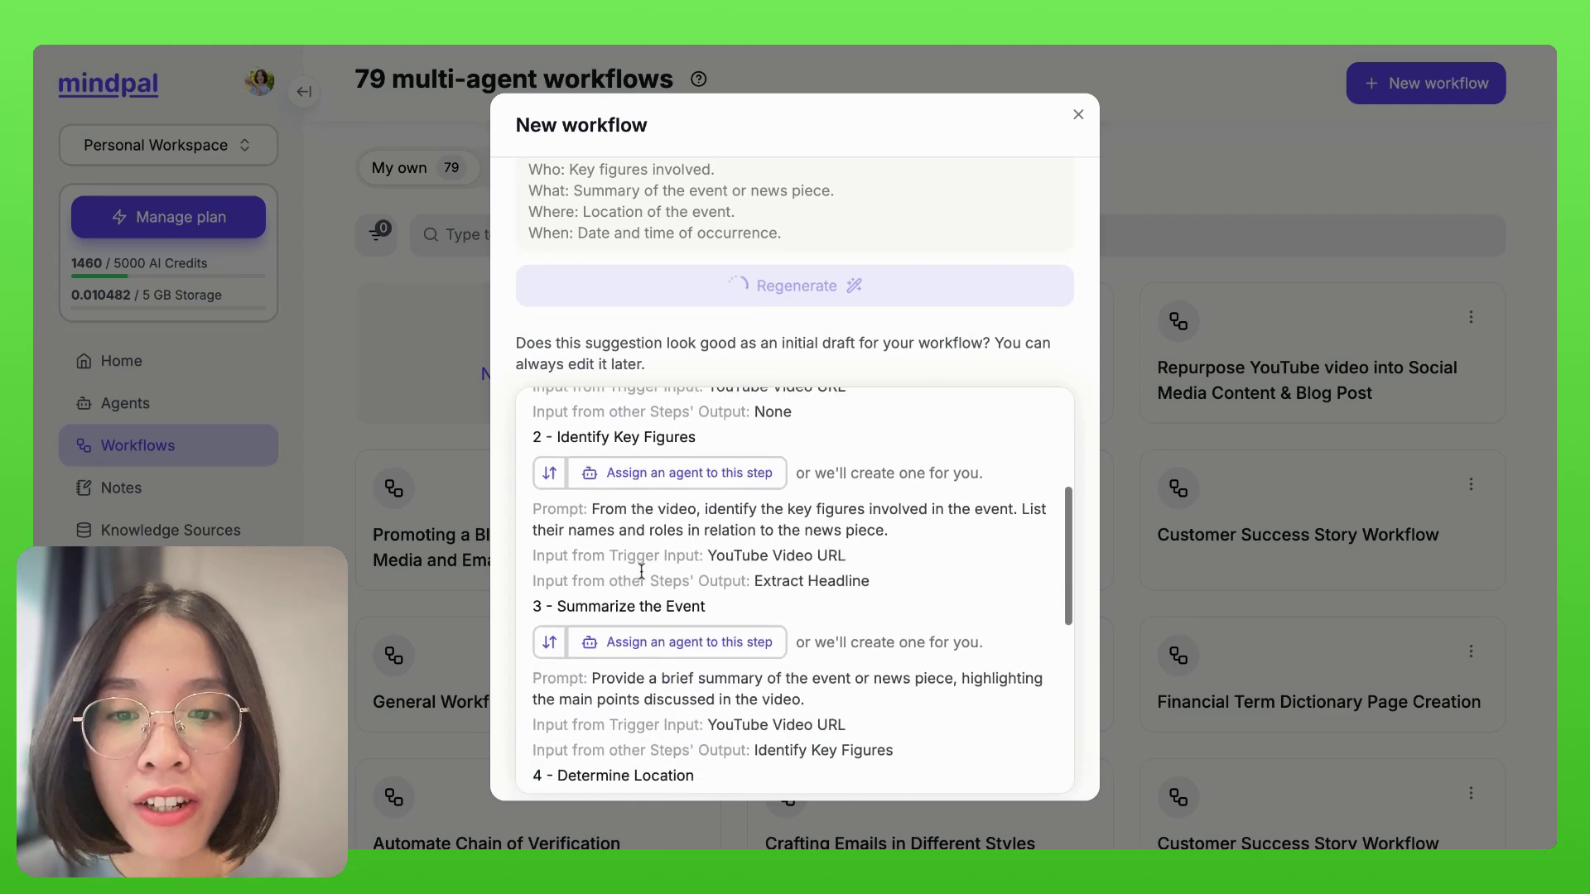
{"action": "scroll", "coordinate": [640, 570], "scroll_direction": "down", "scroll_amount": 3}
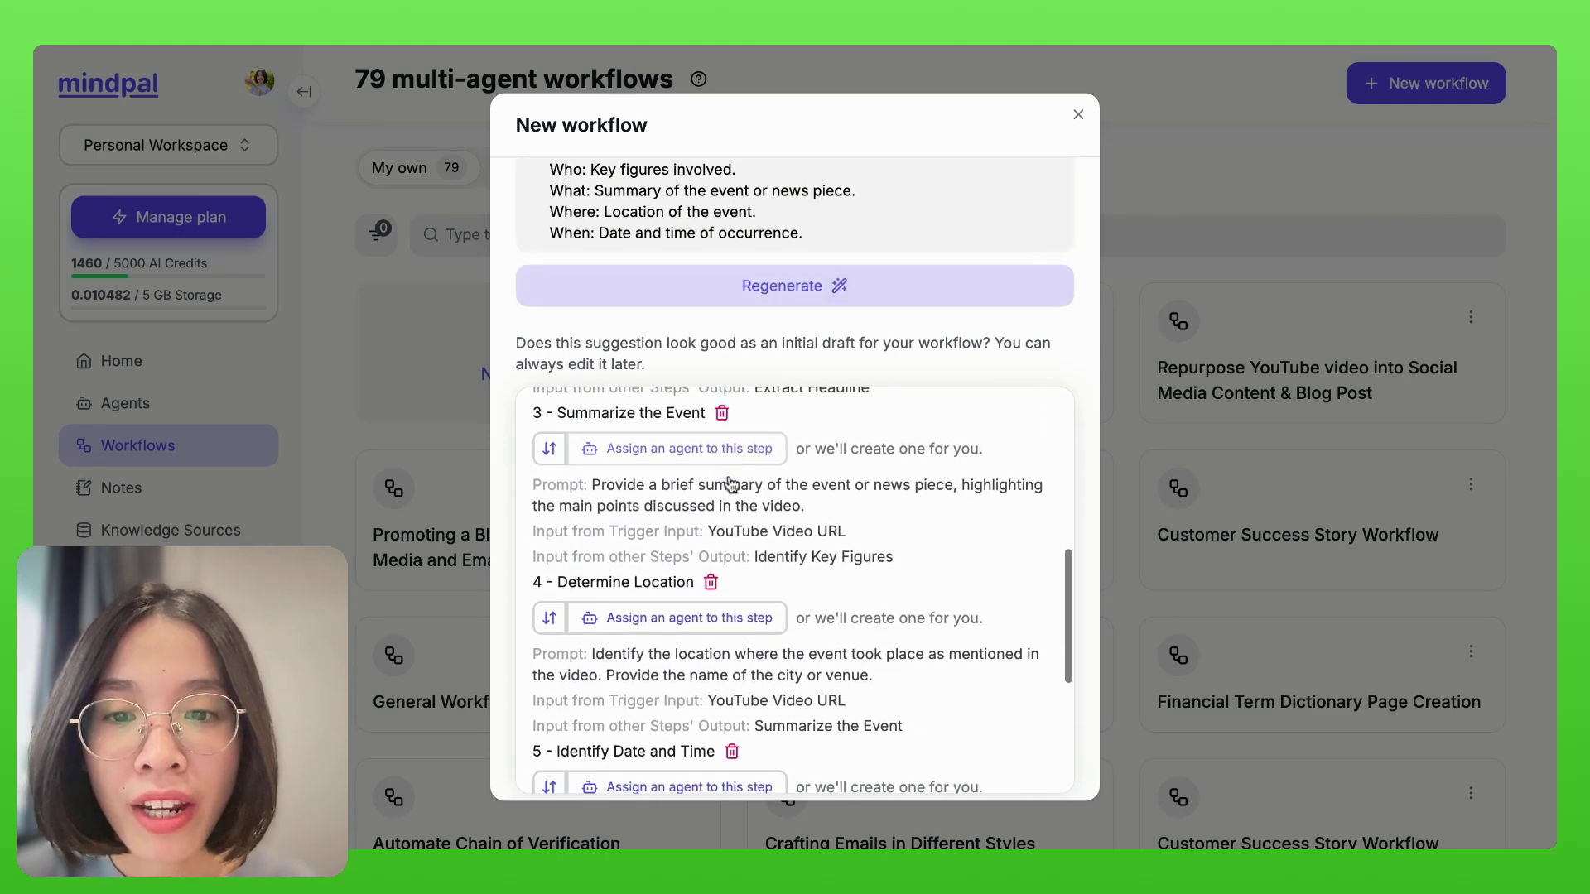
{"action": "scroll", "coordinate": [729, 485], "scroll_direction": "down", "scroll_amount": 4}
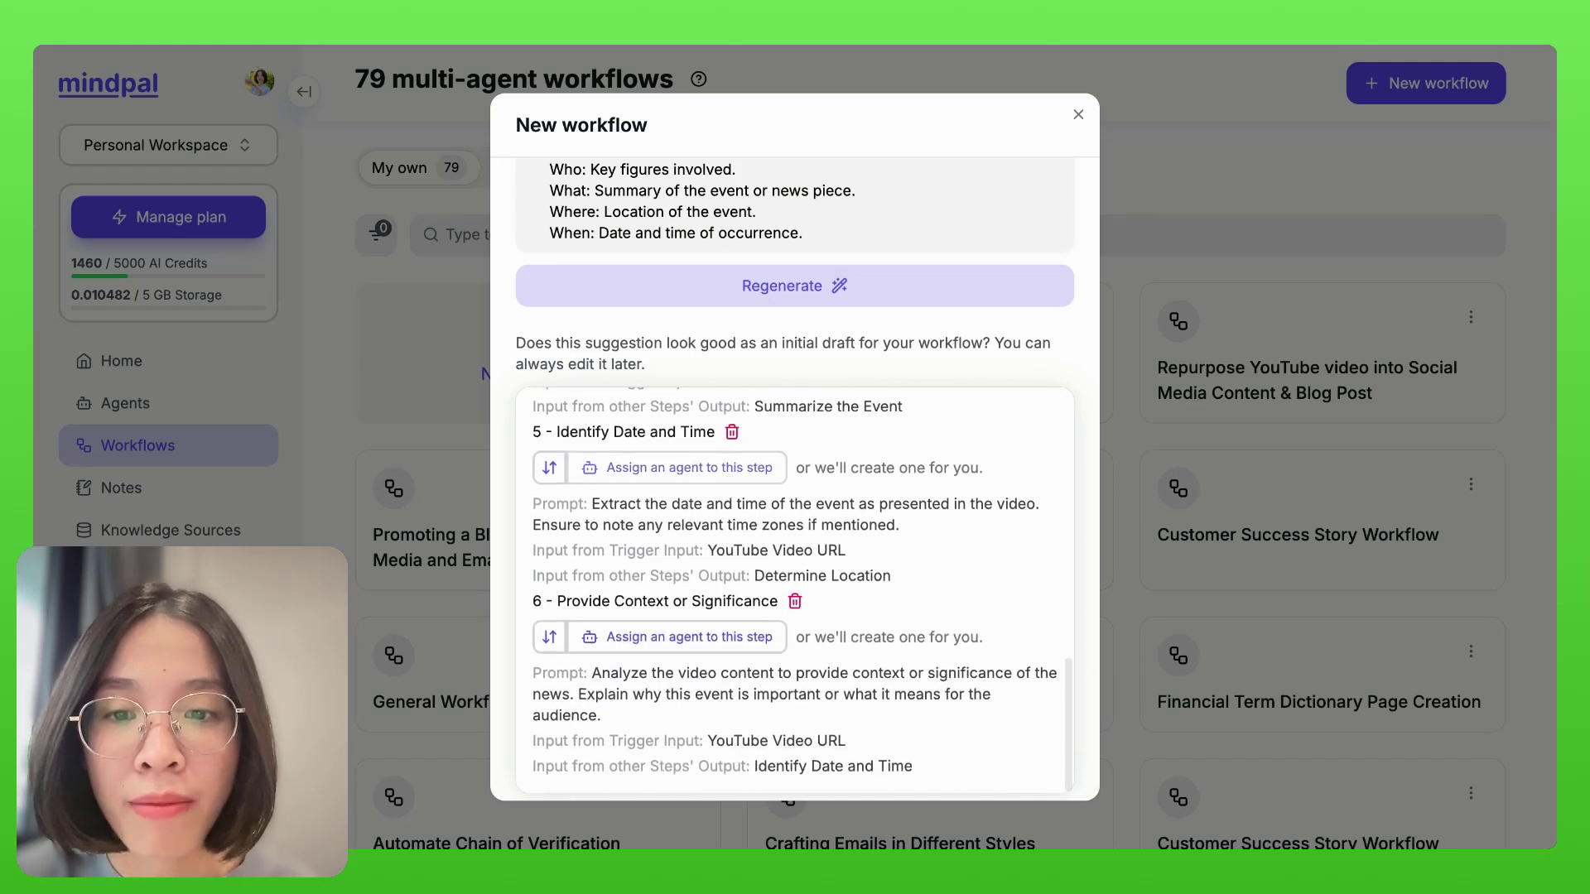
{"action": "scroll", "coordinate": [1052, 342], "scroll_direction": "down", "scroll_amount": 1}
{"action": "scroll", "coordinate": [1052, 343], "scroll_direction": "down", "scroll_amount": 2}
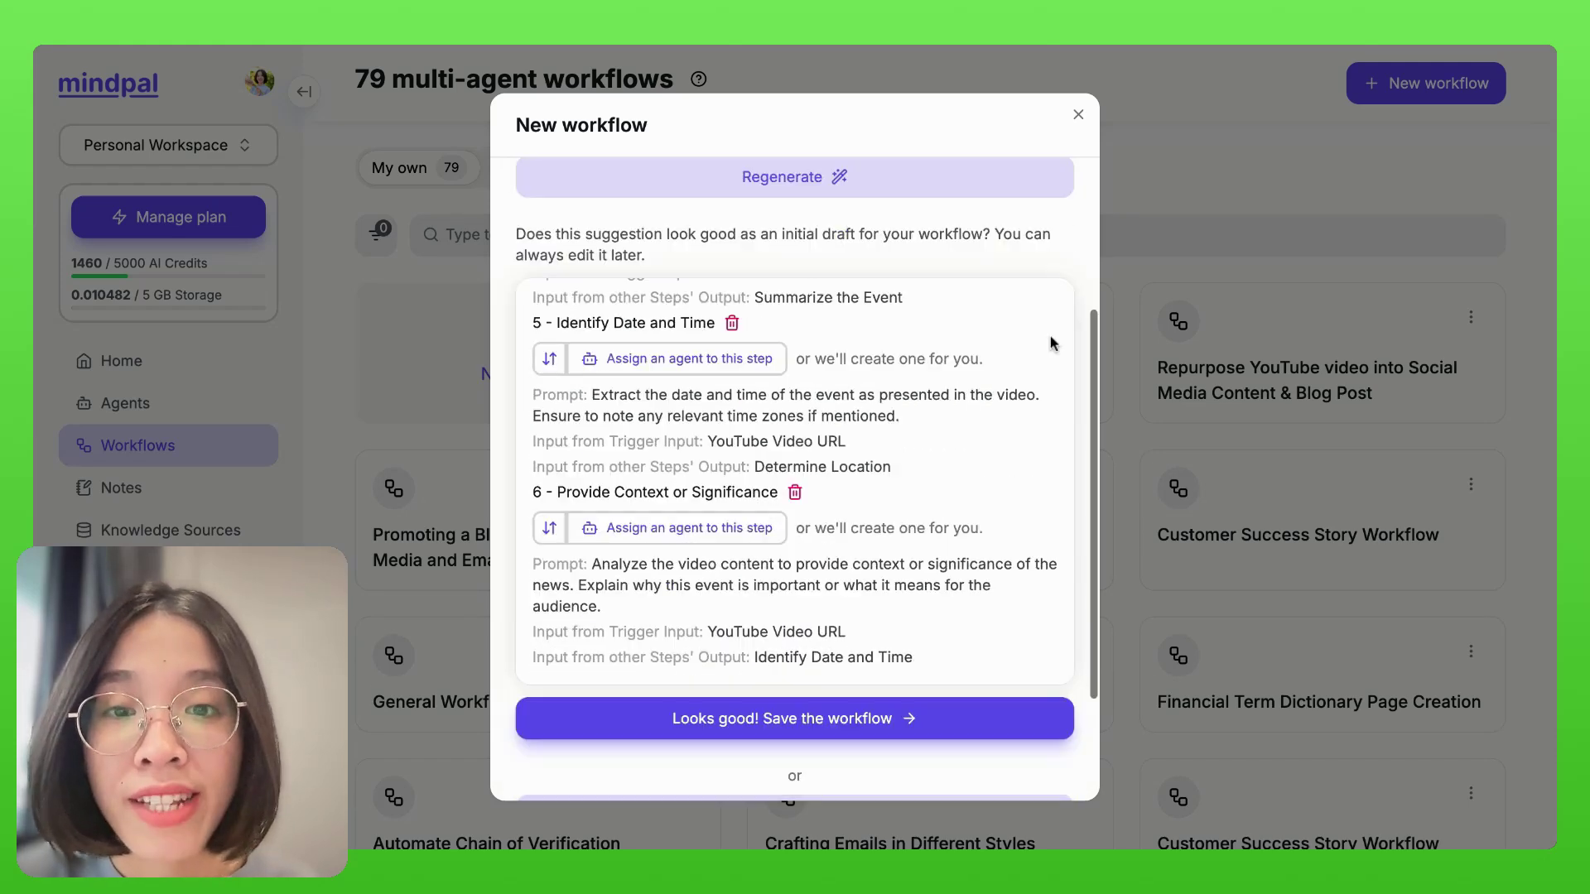
{"action": "scroll", "coordinate": [894, 398], "scroll_direction": "up", "scroll_amount": 10}
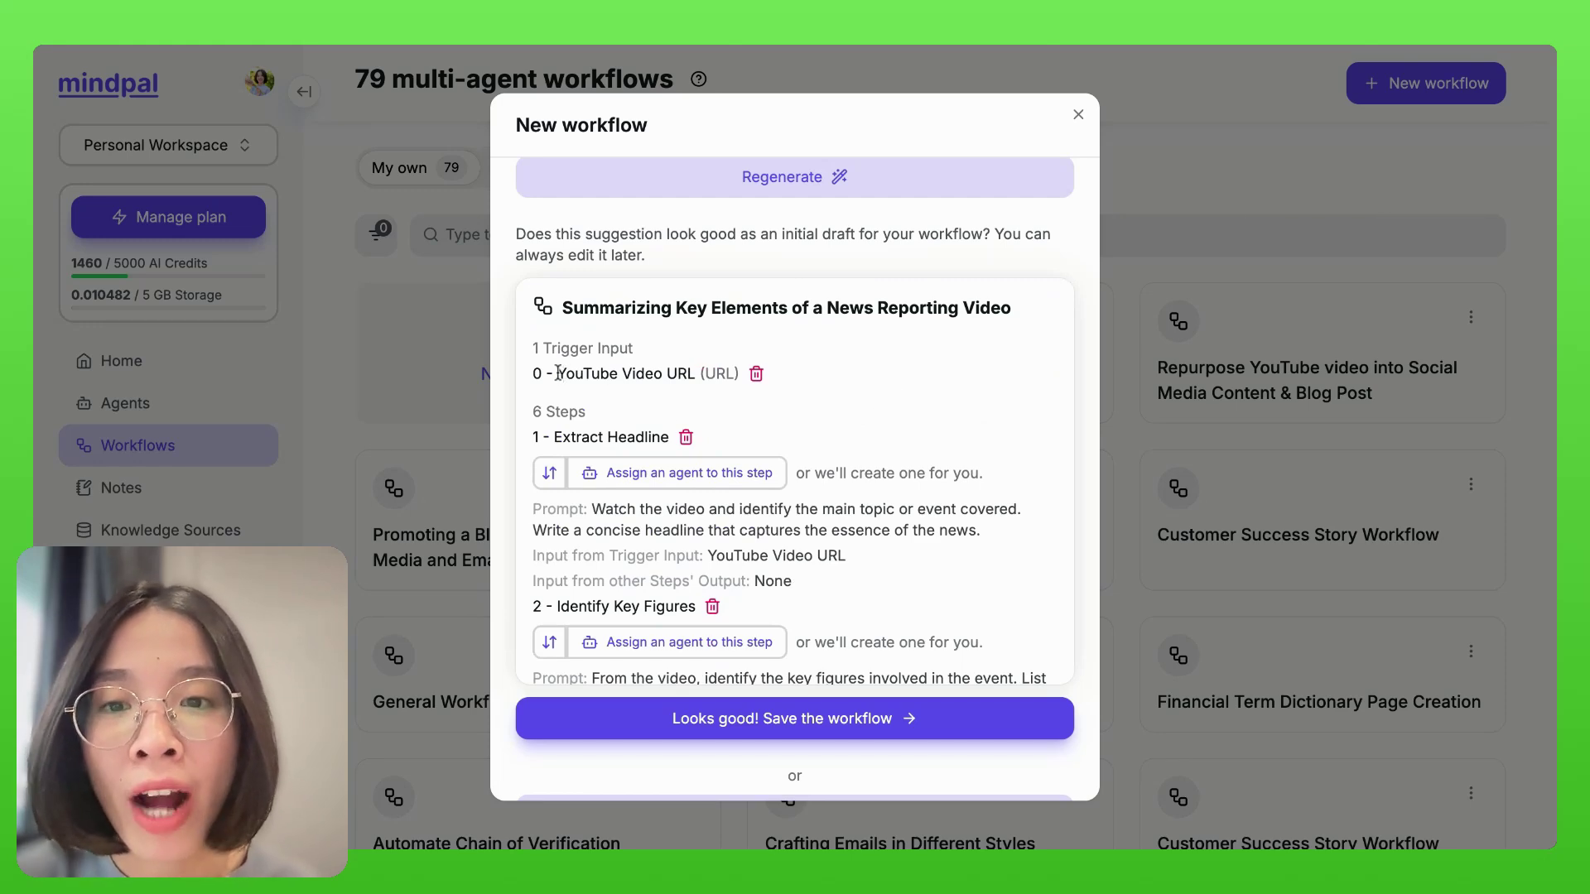
{"action": "left_click_drag", "start_coordinate": [558, 373], "coordinate": [694, 366]}
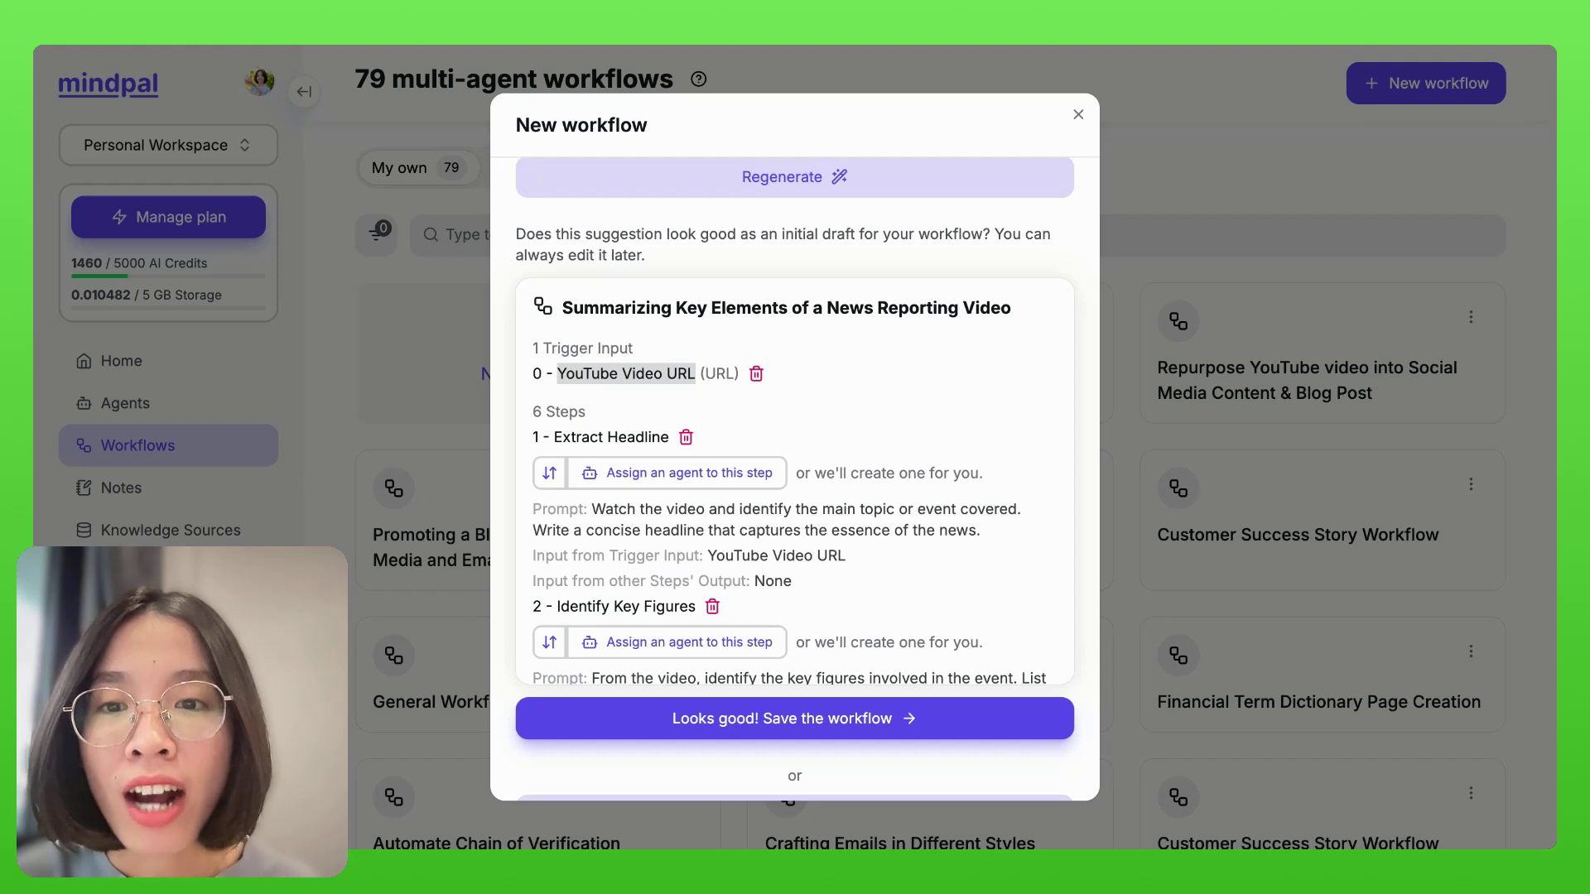
- Assign the existing General Agent to the Extract Headline step of the draft
{"action": "left_click", "coordinate": [672, 473]}
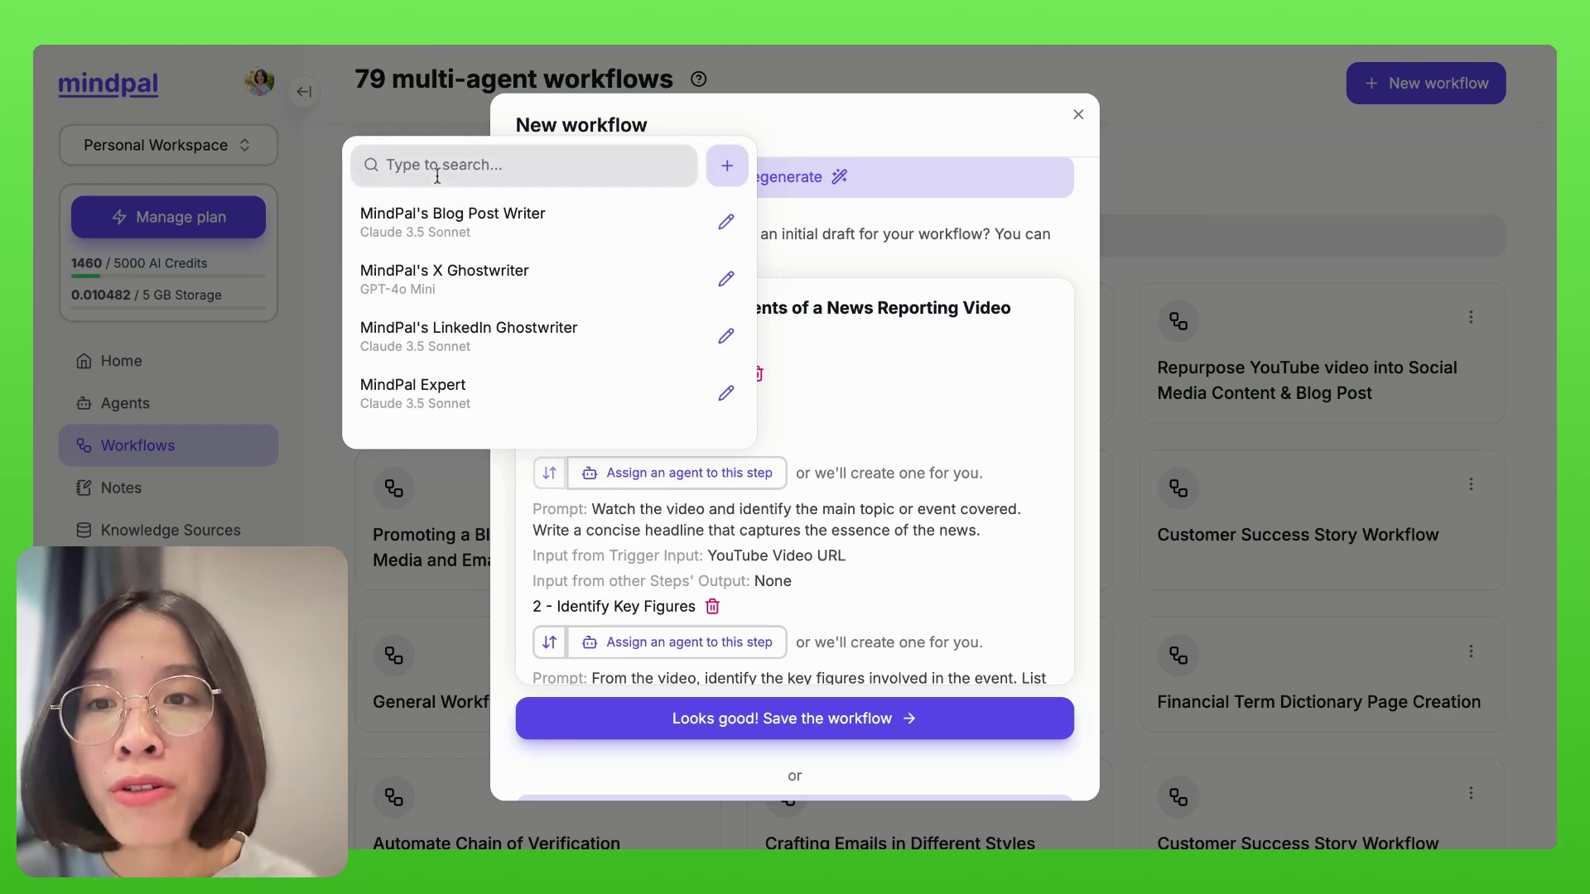
{"action": "left_click", "coordinate": [721, 507]}
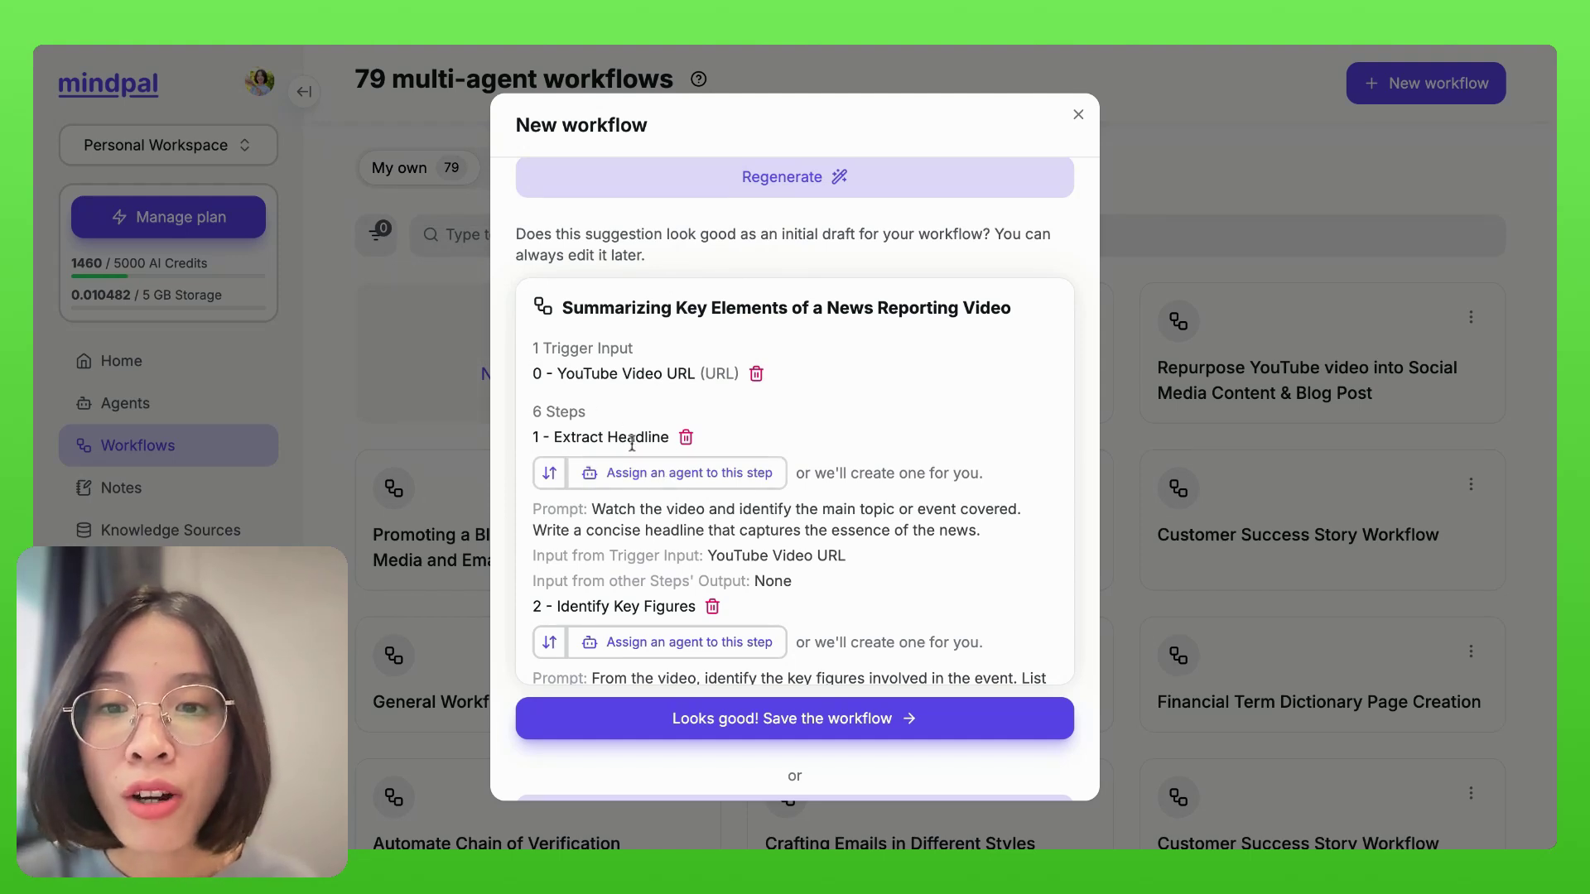
{"action": "left_click", "coordinate": [651, 473]}
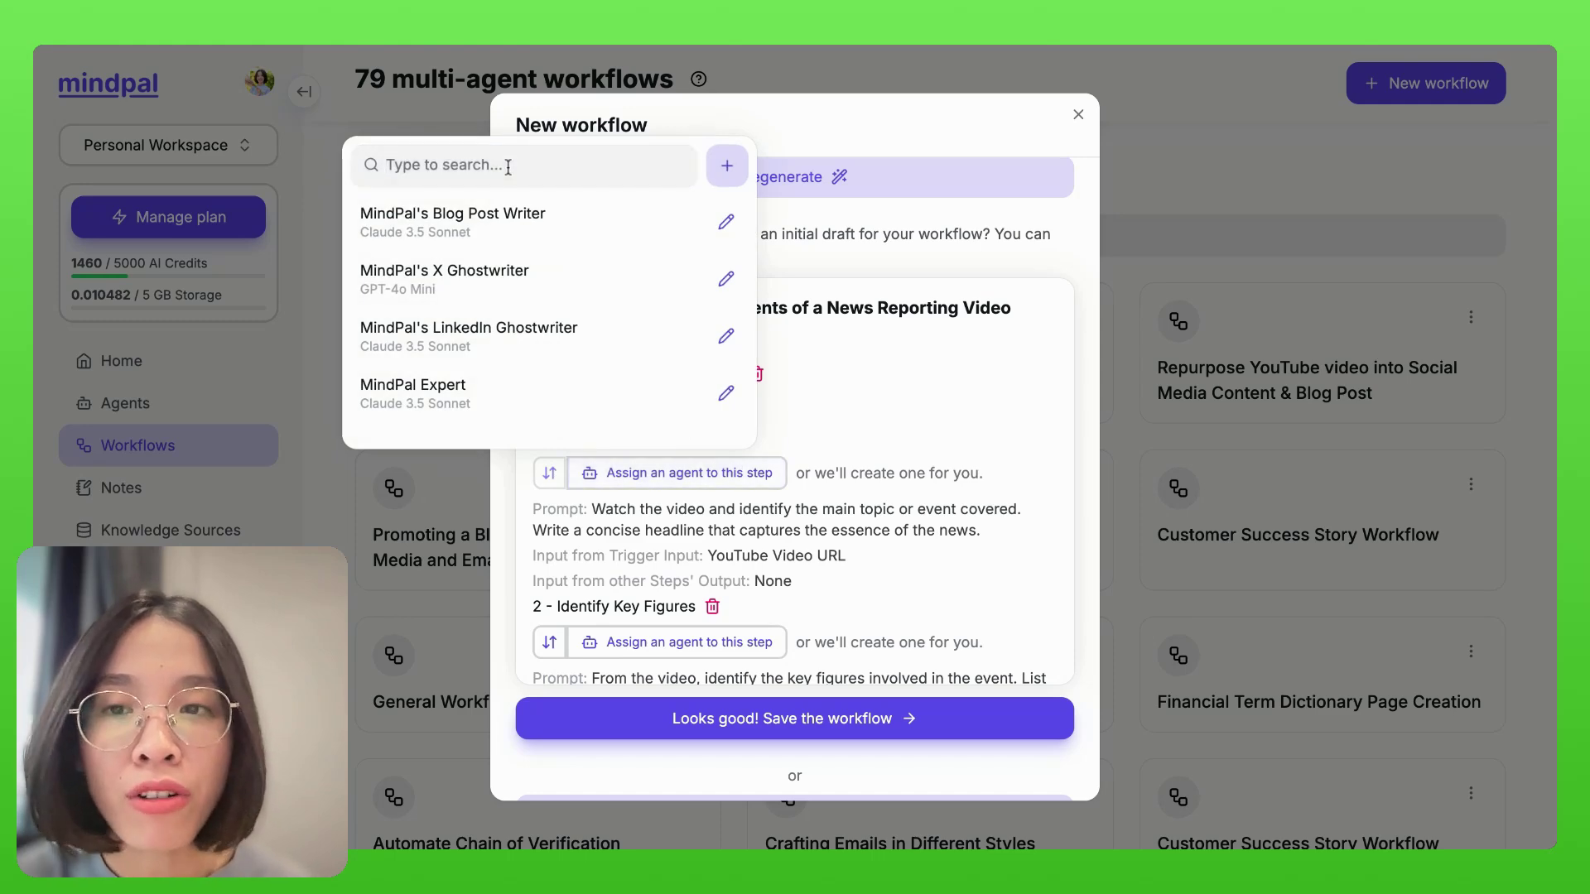
{"action": "type", "text": "general"}
{"action": "left_click", "coordinate": [464, 389]}
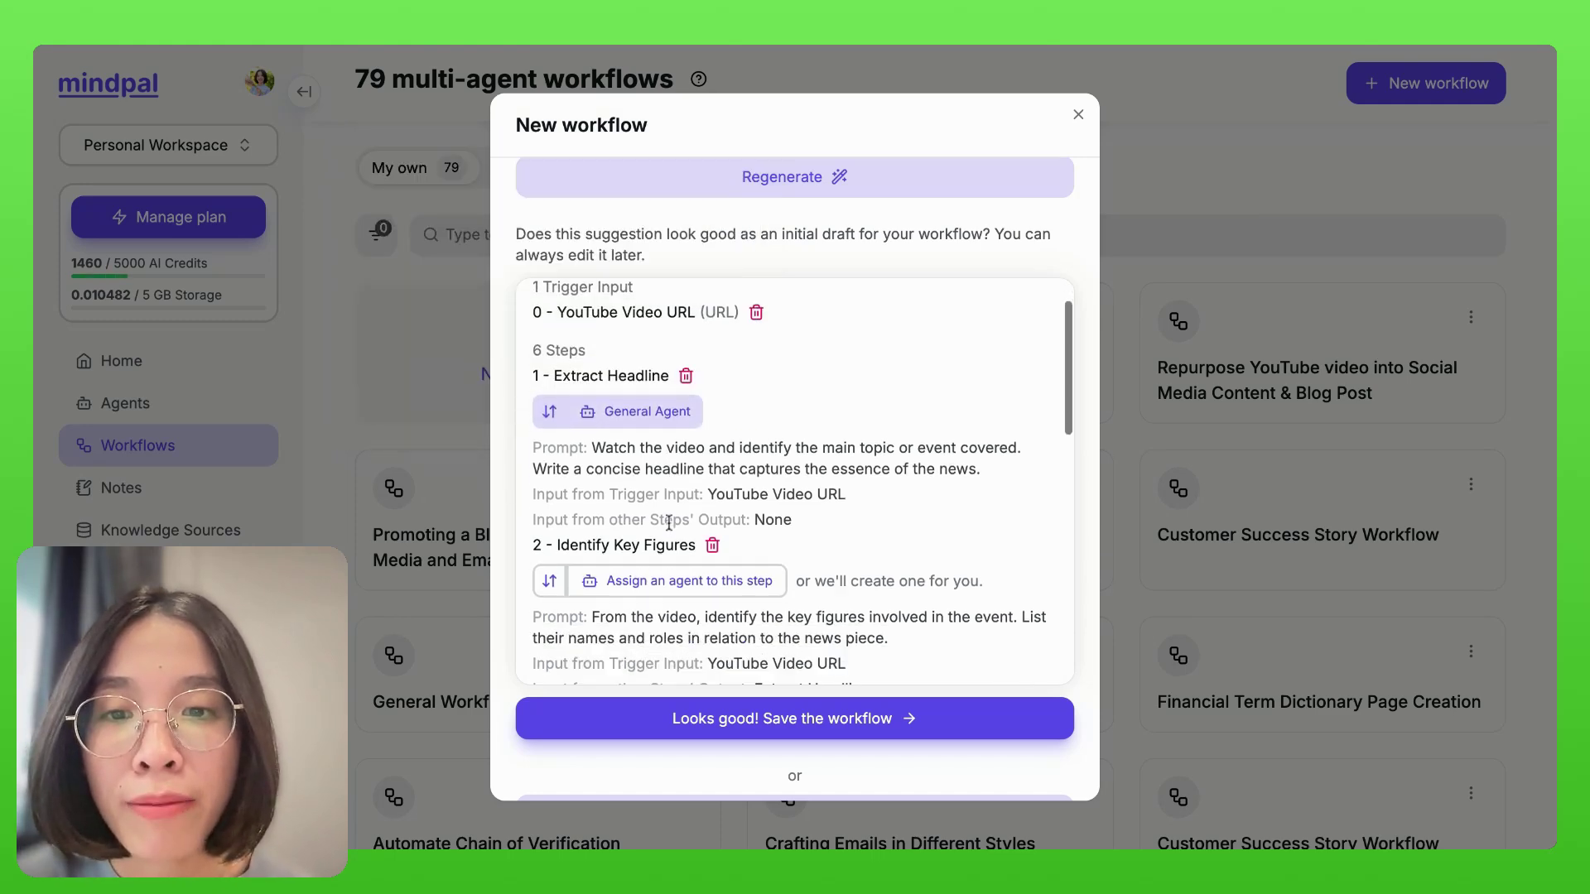
- Assign the General Agent to the Identify Key Figures step
{"action": "scroll", "coordinate": [669, 523], "scroll_direction": "down", "scroll_amount": 1}
{"action": "left_click", "coordinate": [659, 511]}
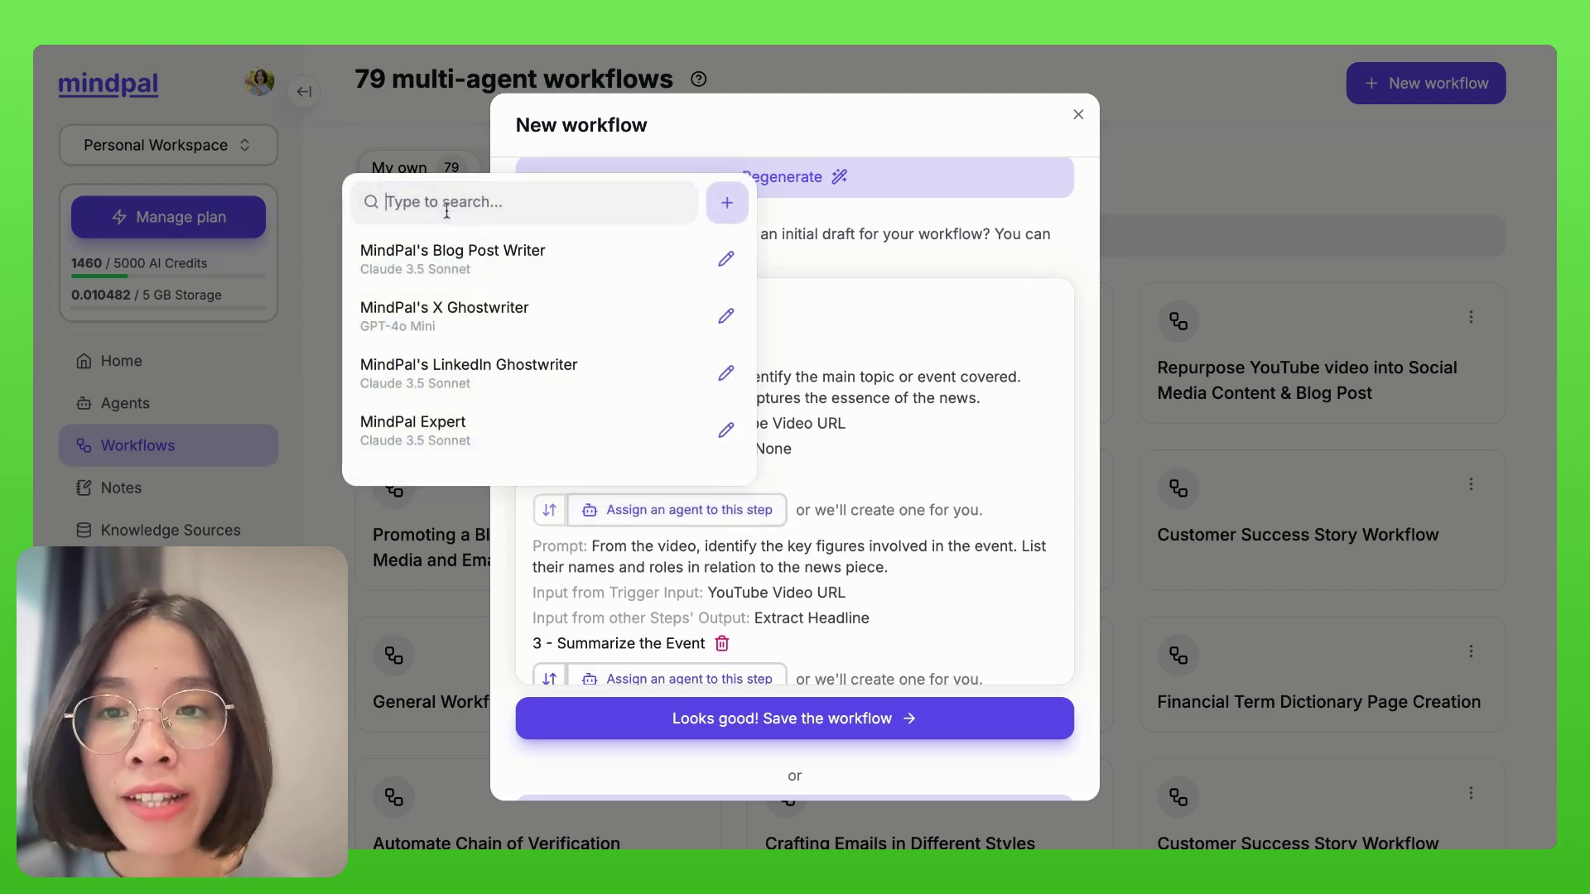
{"action": "type", "text": "general agent"}
{"action": "left_click", "coordinate": [487, 429]}
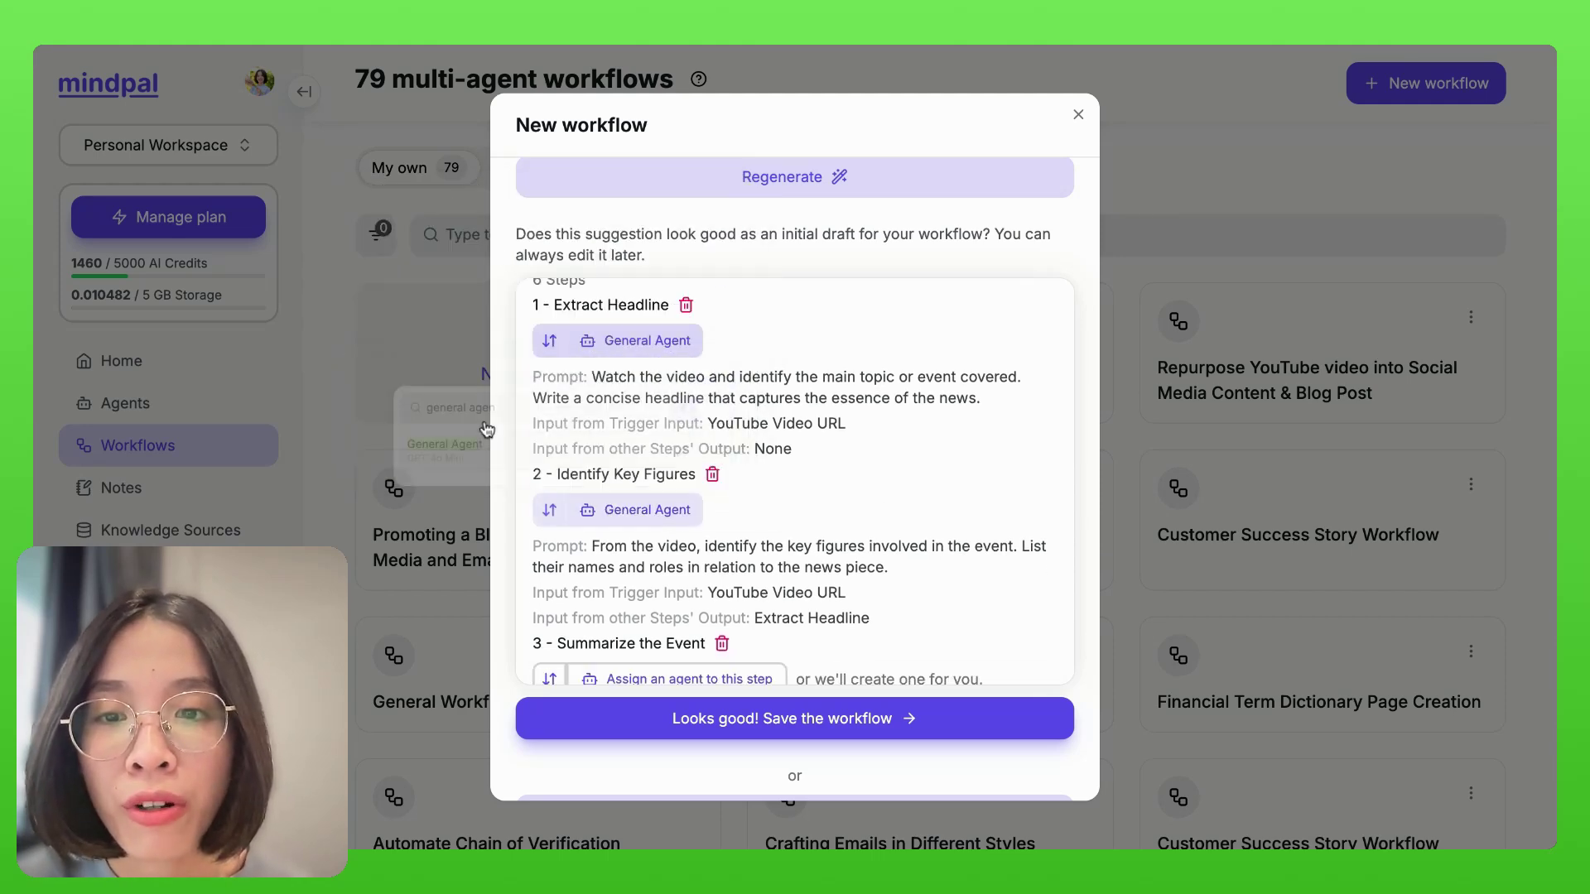
- Assign the General Agent to the remaining steps, Summarize the Event through Provide Context or Significance, and save the workflow
{"action": "scroll", "coordinate": [646, 463], "scroll_direction": "down", "scroll_amount": 3}
{"action": "left_click", "coordinate": [632, 464]}
{"action": "left_click", "coordinate": [792, 400]}
{"action": "scroll", "coordinate": [792, 400], "scroll_direction": "down", "scroll_amount": 5}
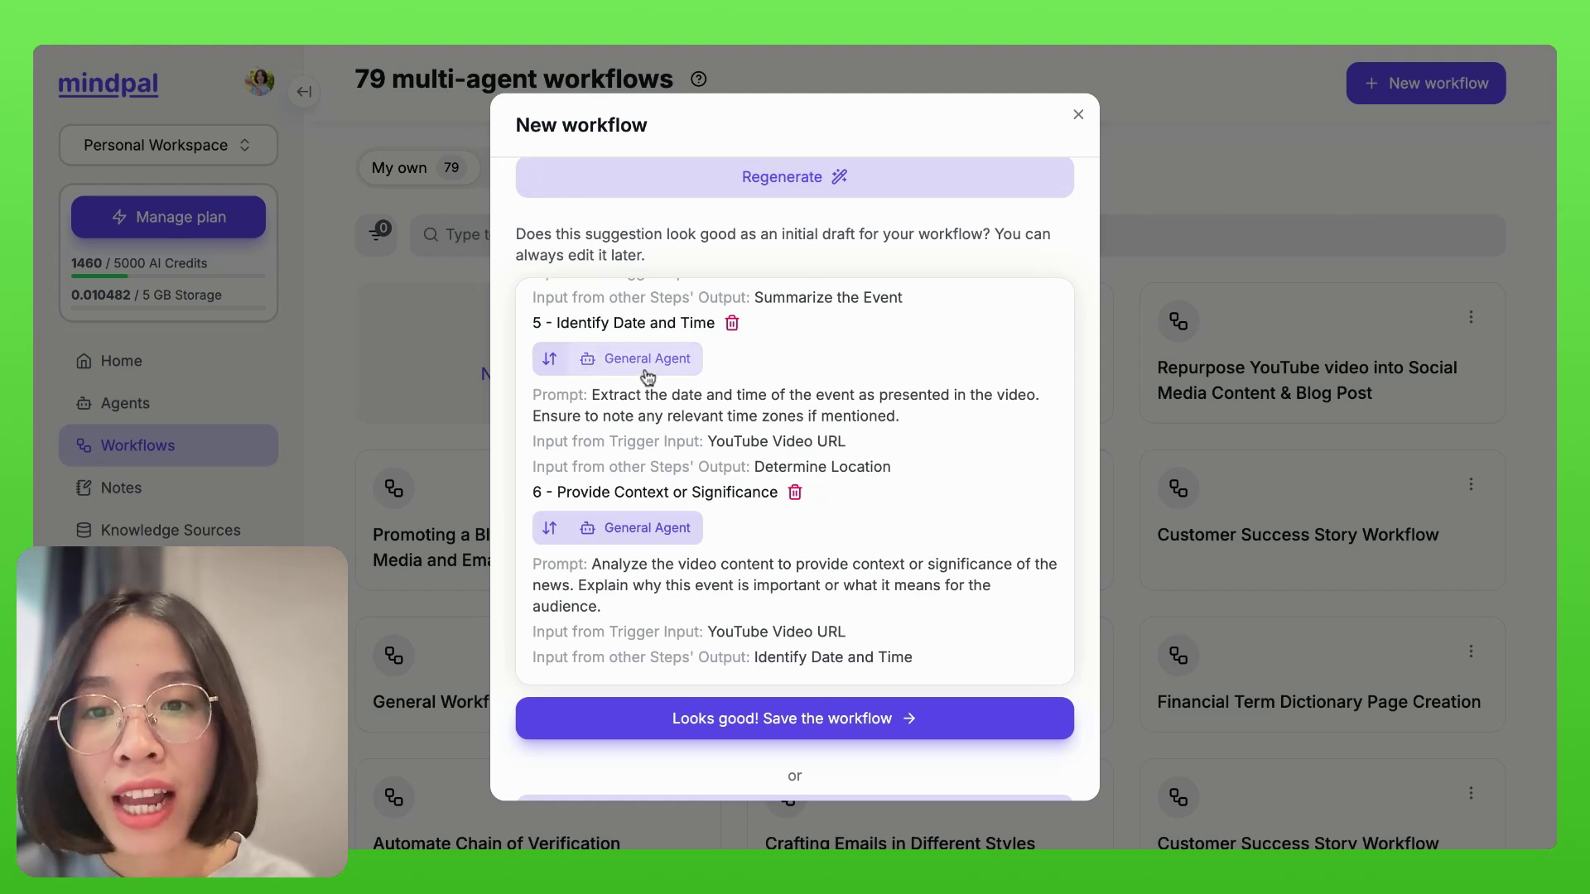
{"action": "left_click", "coordinate": [679, 719]}
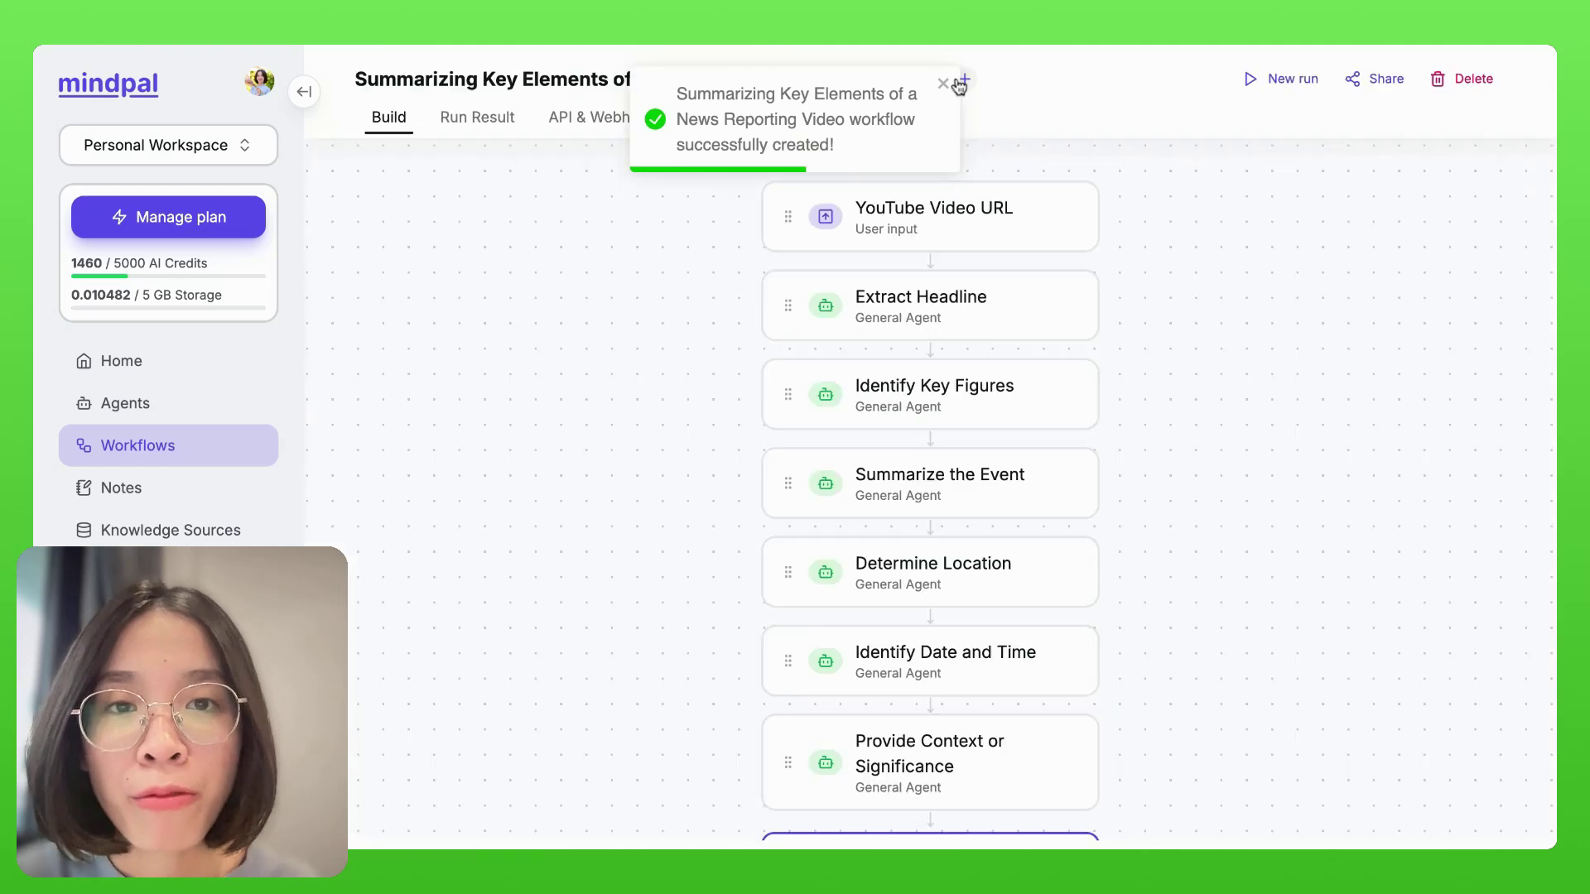
{"action": "left_click", "coordinate": [944, 84]}
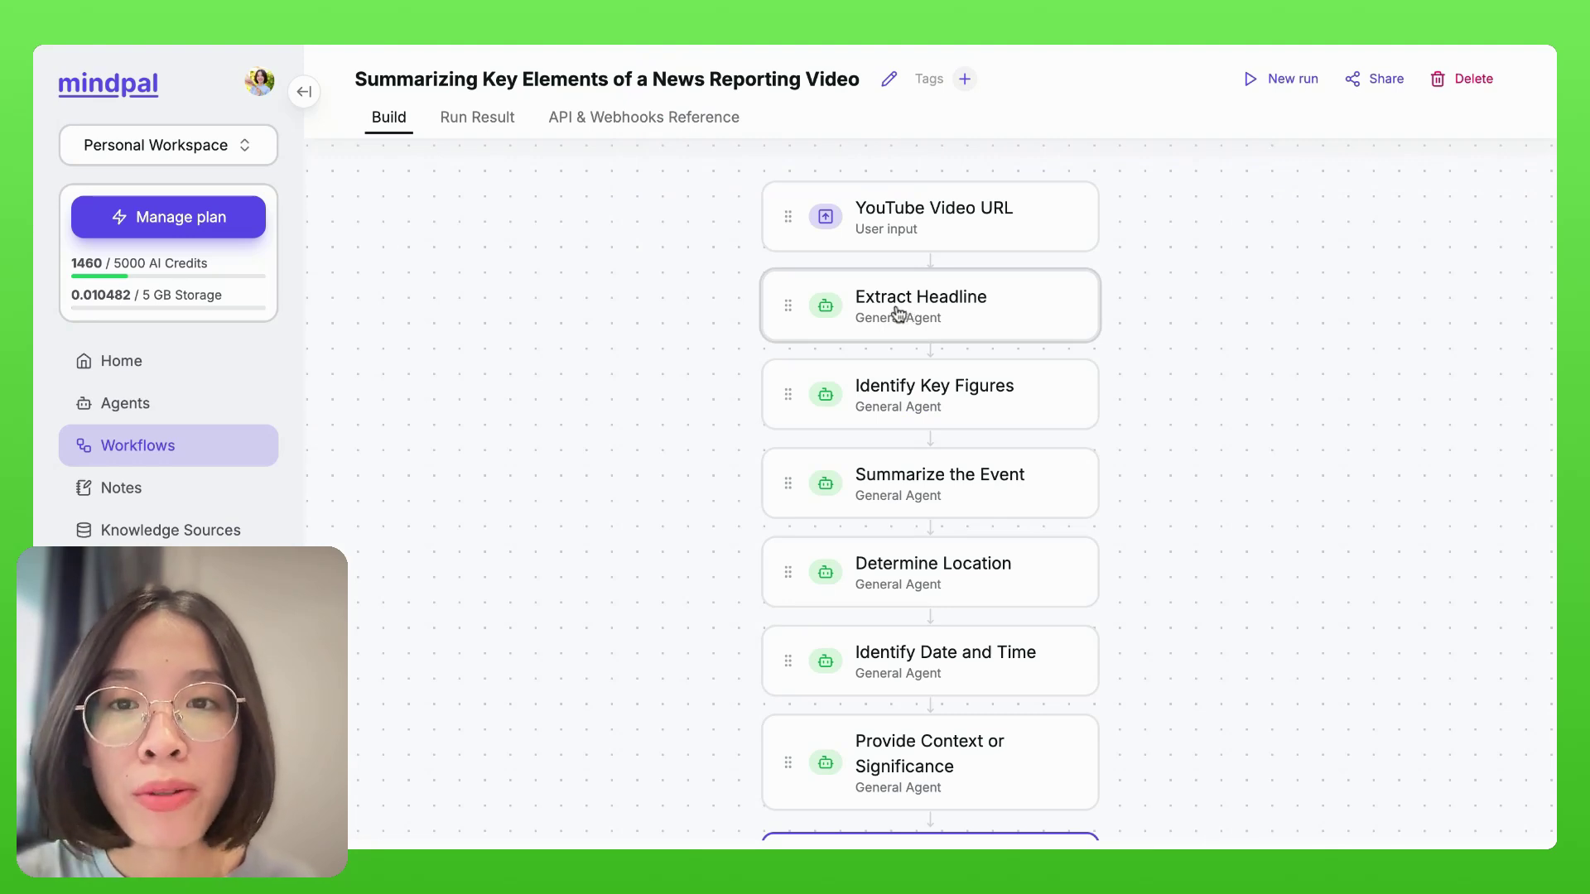
- Inspect the YouTube Video URL input's available field types and look over the sequence of agent steps in the saved workflow
{"action": "left_click", "coordinate": [870, 232]}
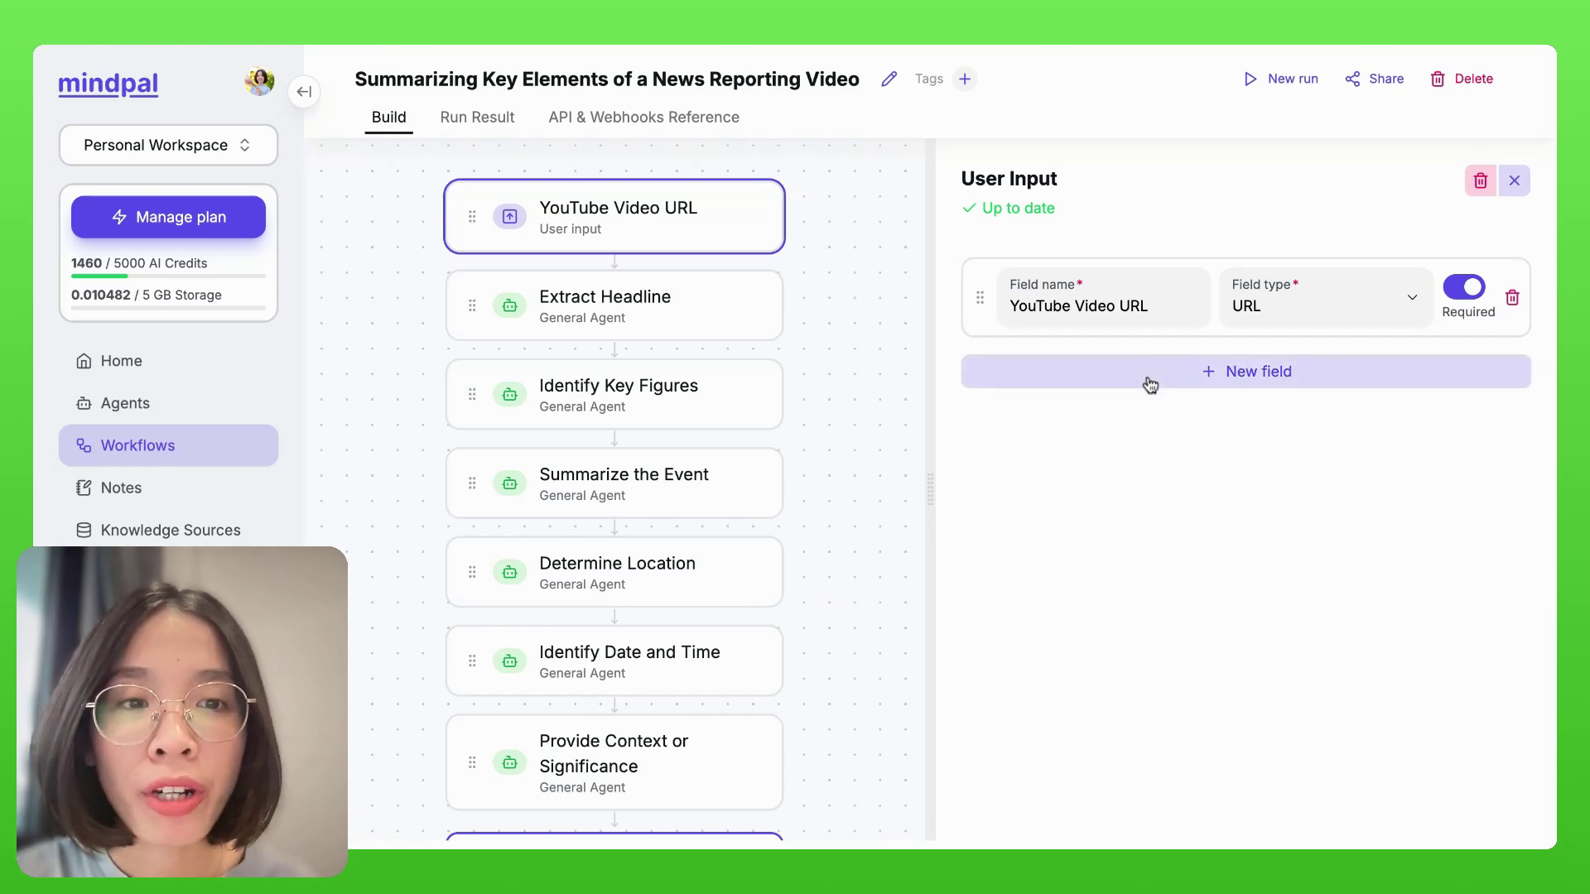
{"action": "left_click", "coordinate": [1298, 314]}
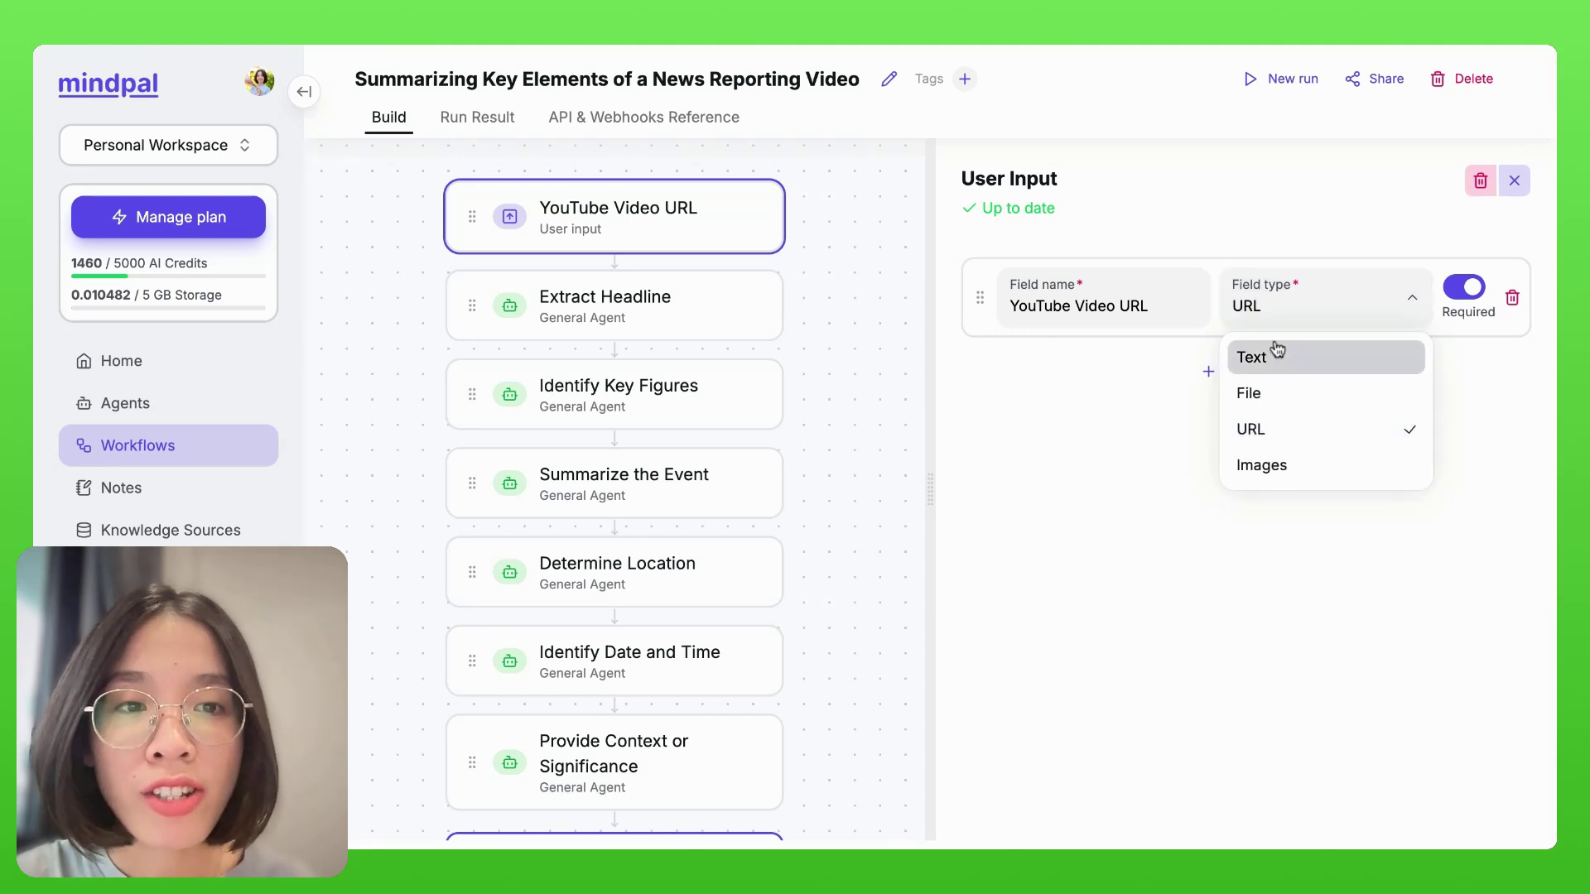
{"action": "left_click", "coordinate": [1069, 438]}
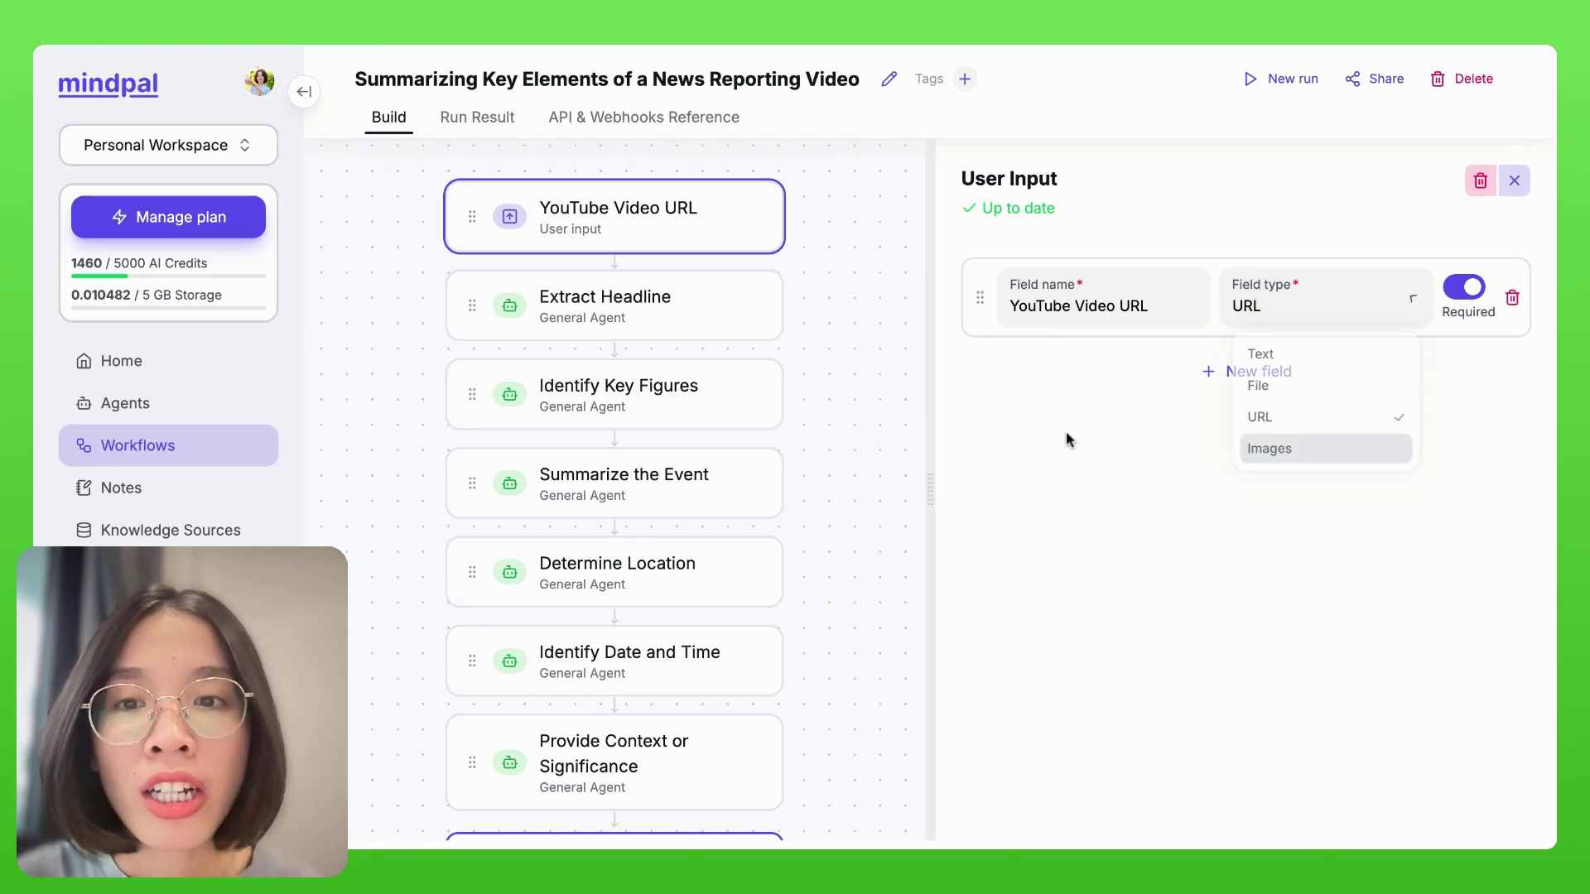
{"action": "scroll", "coordinate": [513, 433], "scroll_direction": "down", "scroll_amount": 3}
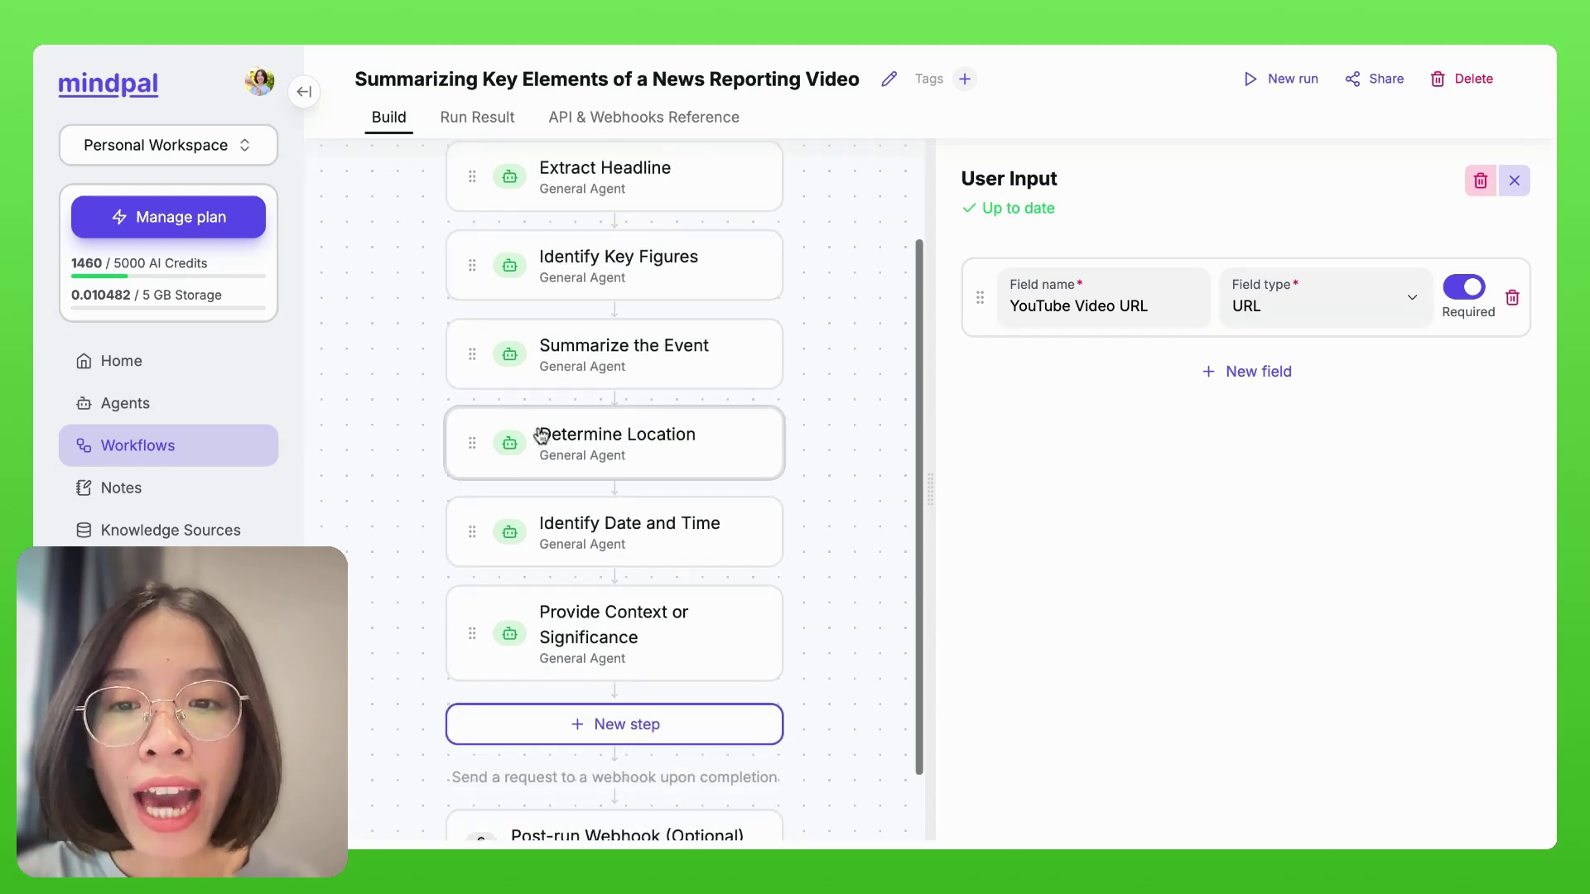
{"action": "left_click", "coordinate": [695, 722]}
{"action": "scroll", "coordinate": [787, 555], "scroll_direction": "up", "scroll_amount": 3}
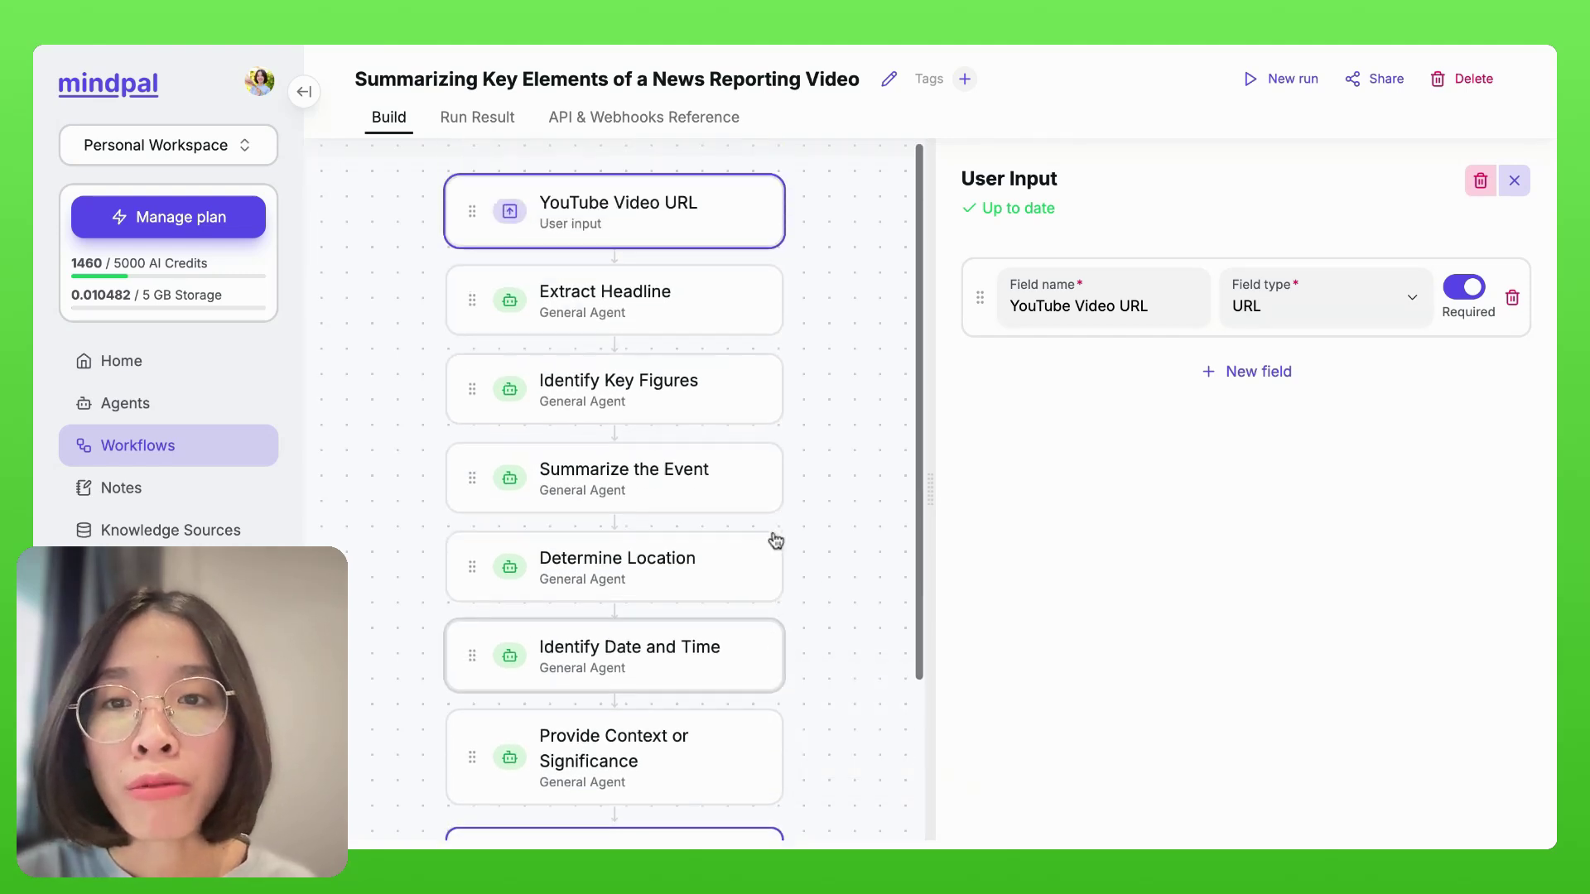
- Examine the Extract Headline step's prompt, in particular the line that references the YouTube Video URL input
{"action": "mouse_move", "coordinate": [660, 299]}
{"action": "left_mouse_down"}
{"action": "mouse_move", "coordinate": [649, 433]}
{"action": "mouse_move", "coordinate": [618, 412]}
{"action": "mouse_move", "coordinate": [651, 278]}
{"action": "mouse_move", "coordinate": [667, 298]}
{"action": "left_mouse_up"}
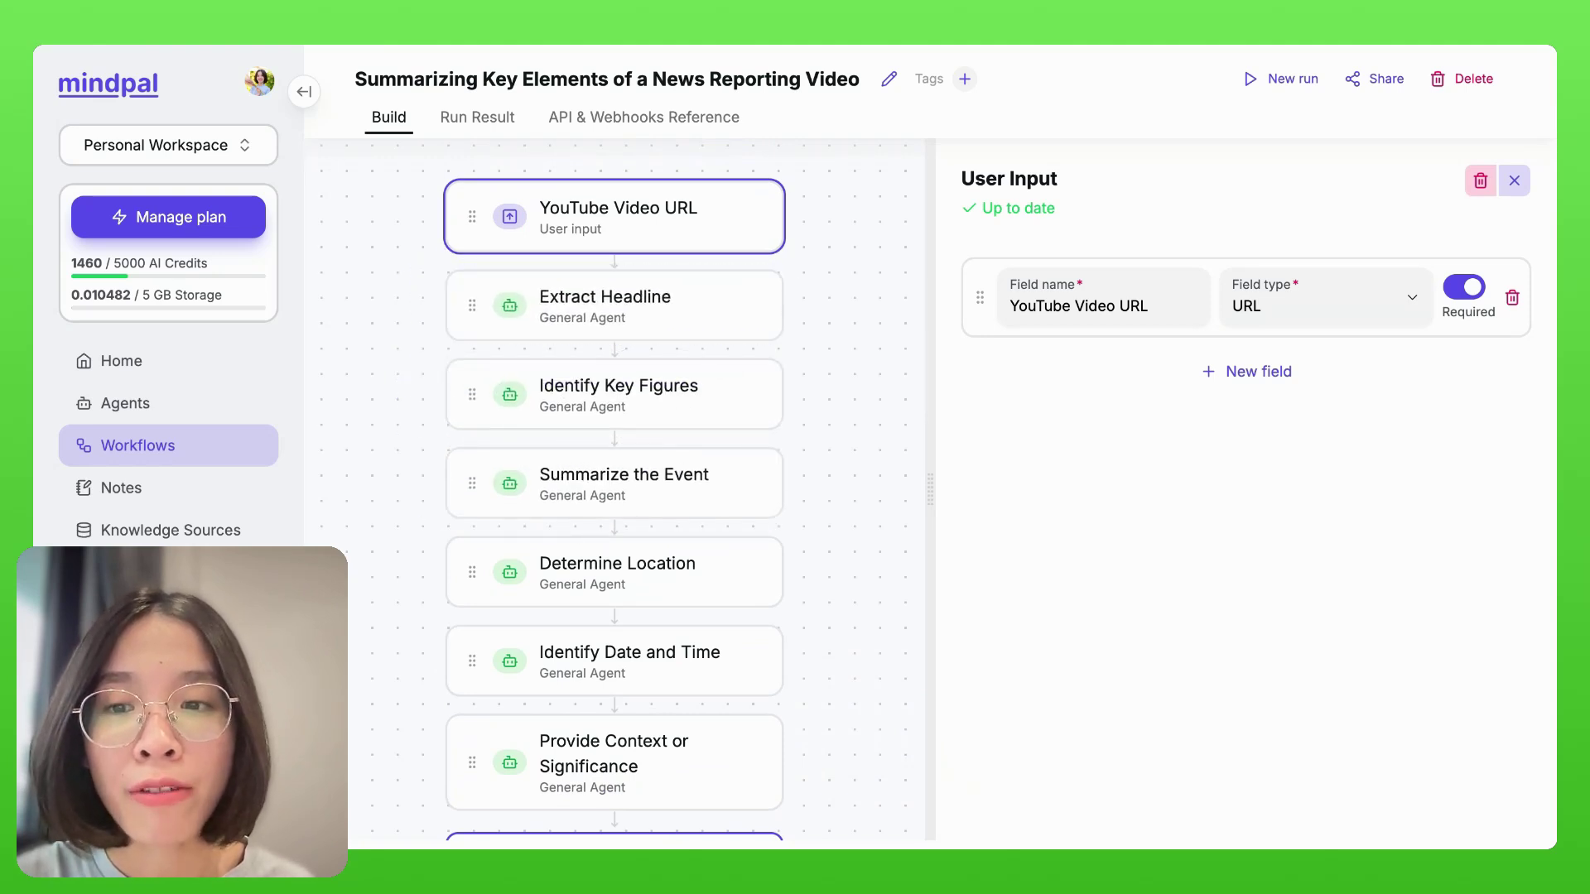
{"action": "left_click", "coordinate": [775, 297]}
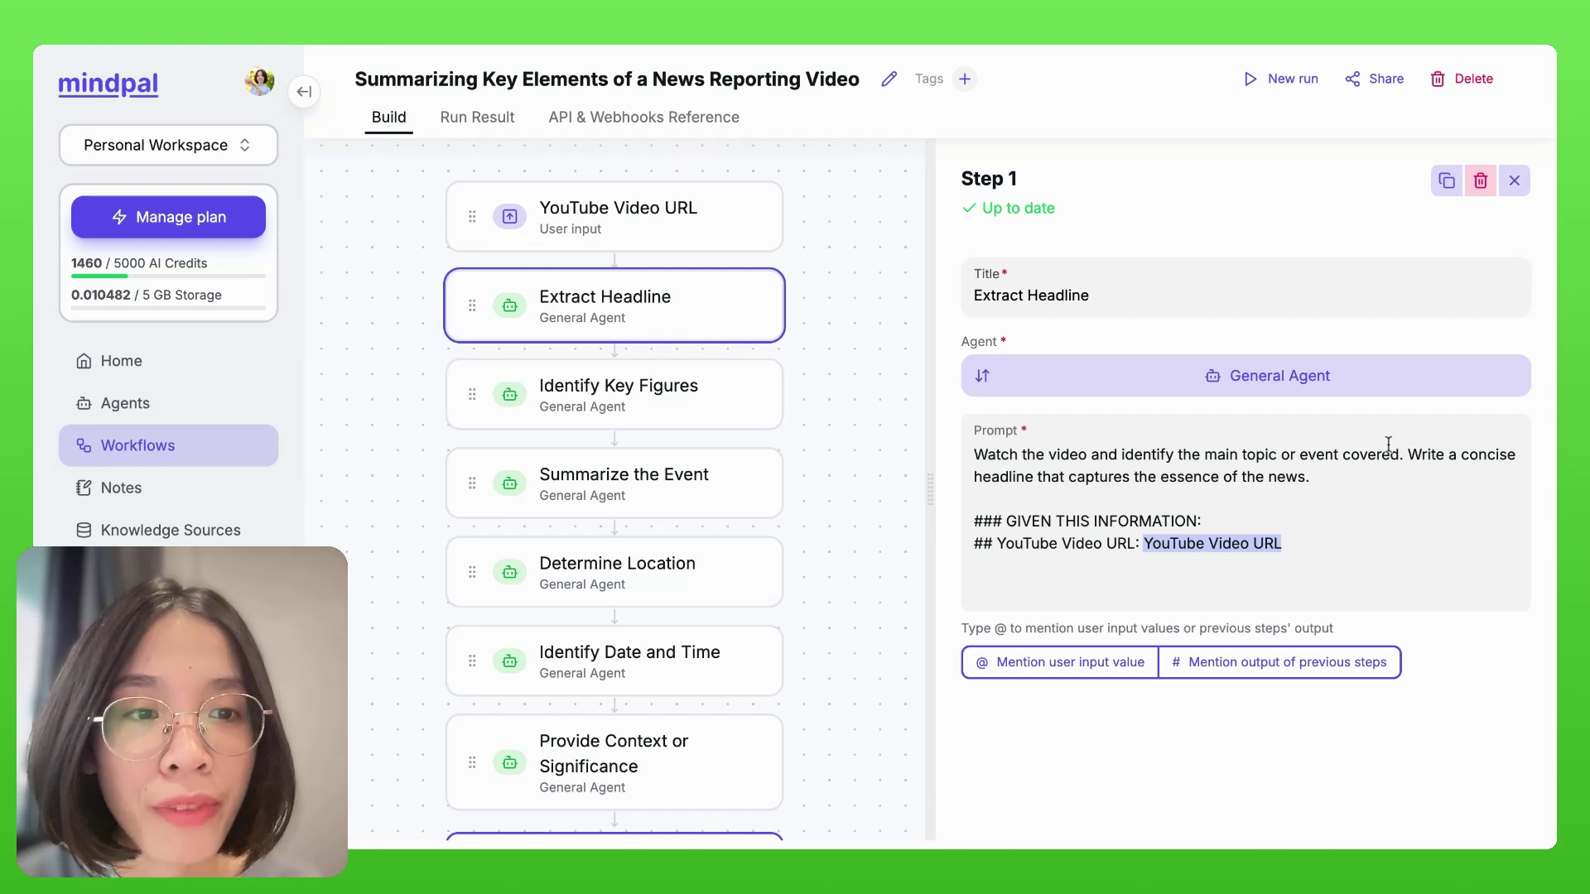
{"action": "left_click_drag", "start_coordinate": [1285, 545], "coordinate": [936, 551]}
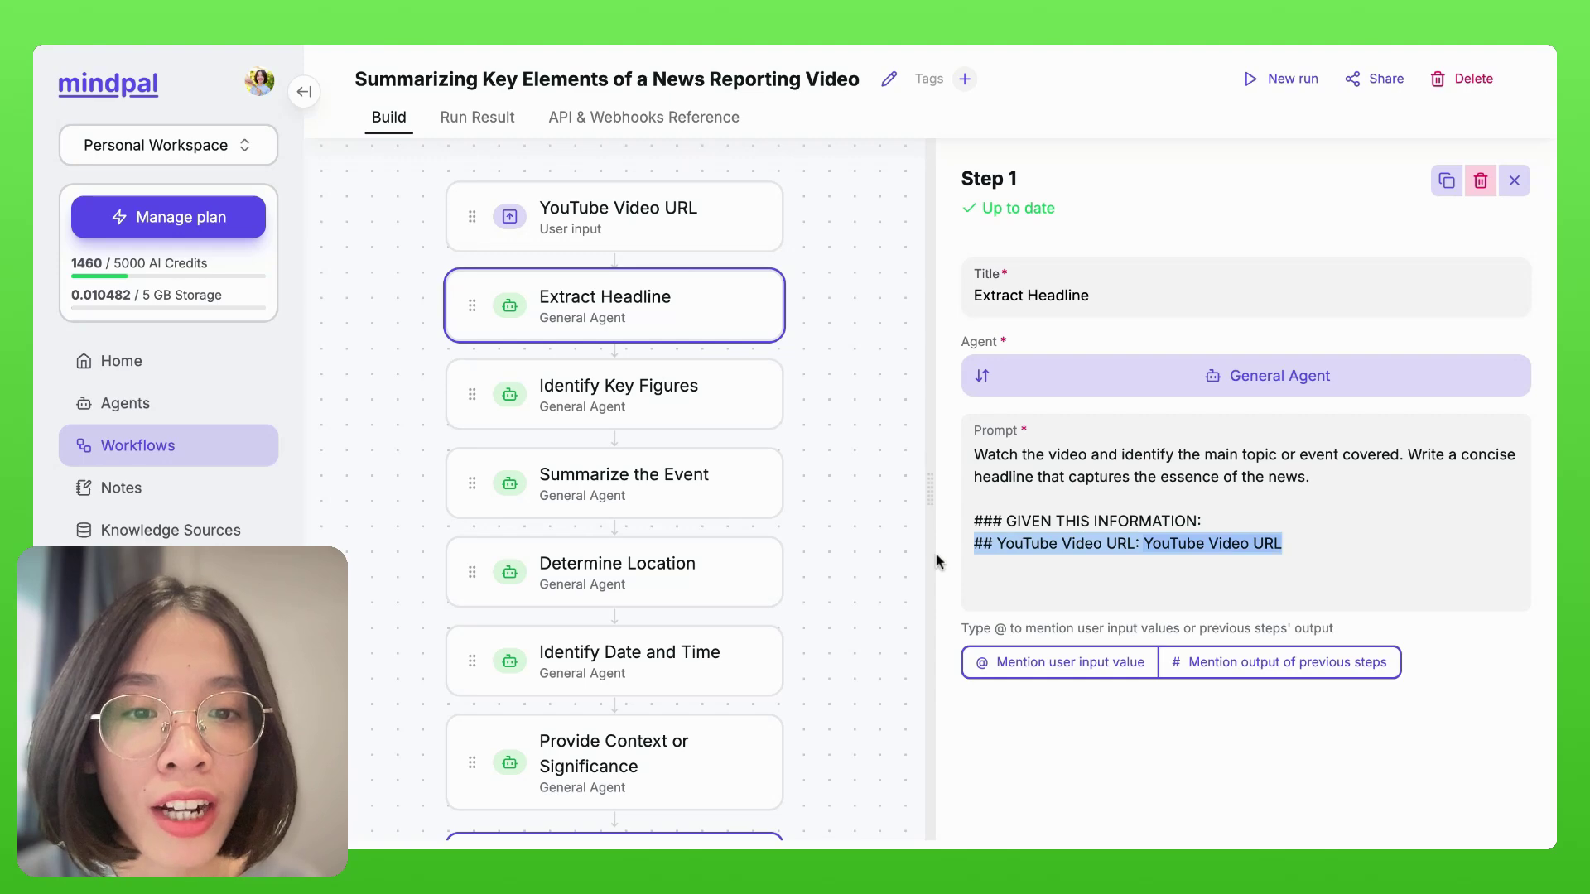
- Remove the Extract Headline information block from the Identify Key Figures prompt, and open the Provide Context or Significance step
{"action": "left_click", "coordinate": [595, 421]}
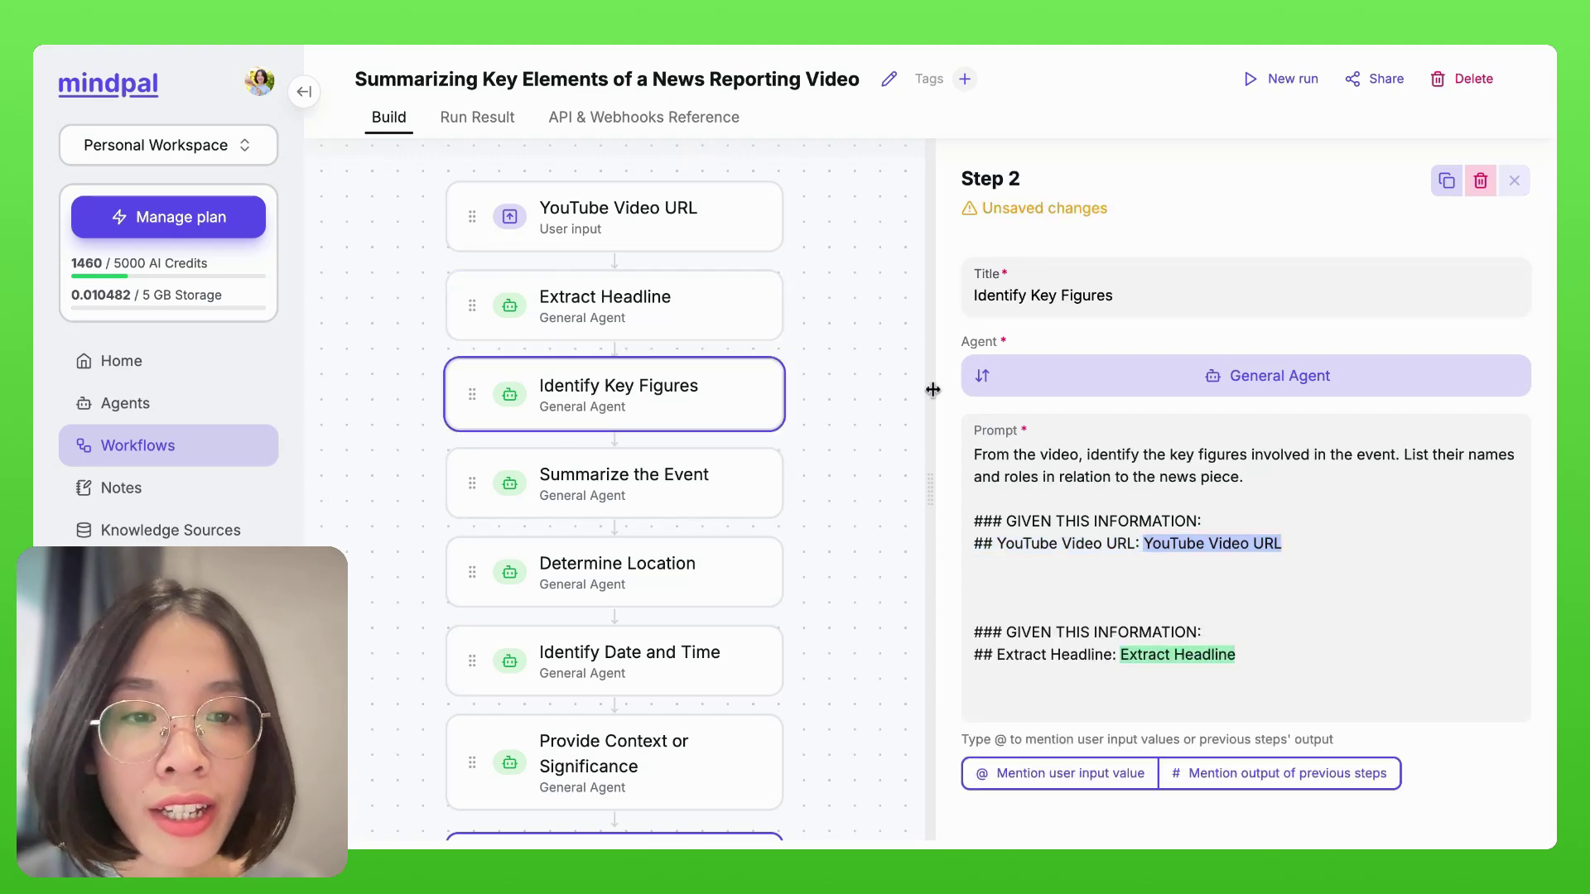
{"action": "left_click_drag", "start_coordinate": [978, 691], "coordinate": [973, 575]}
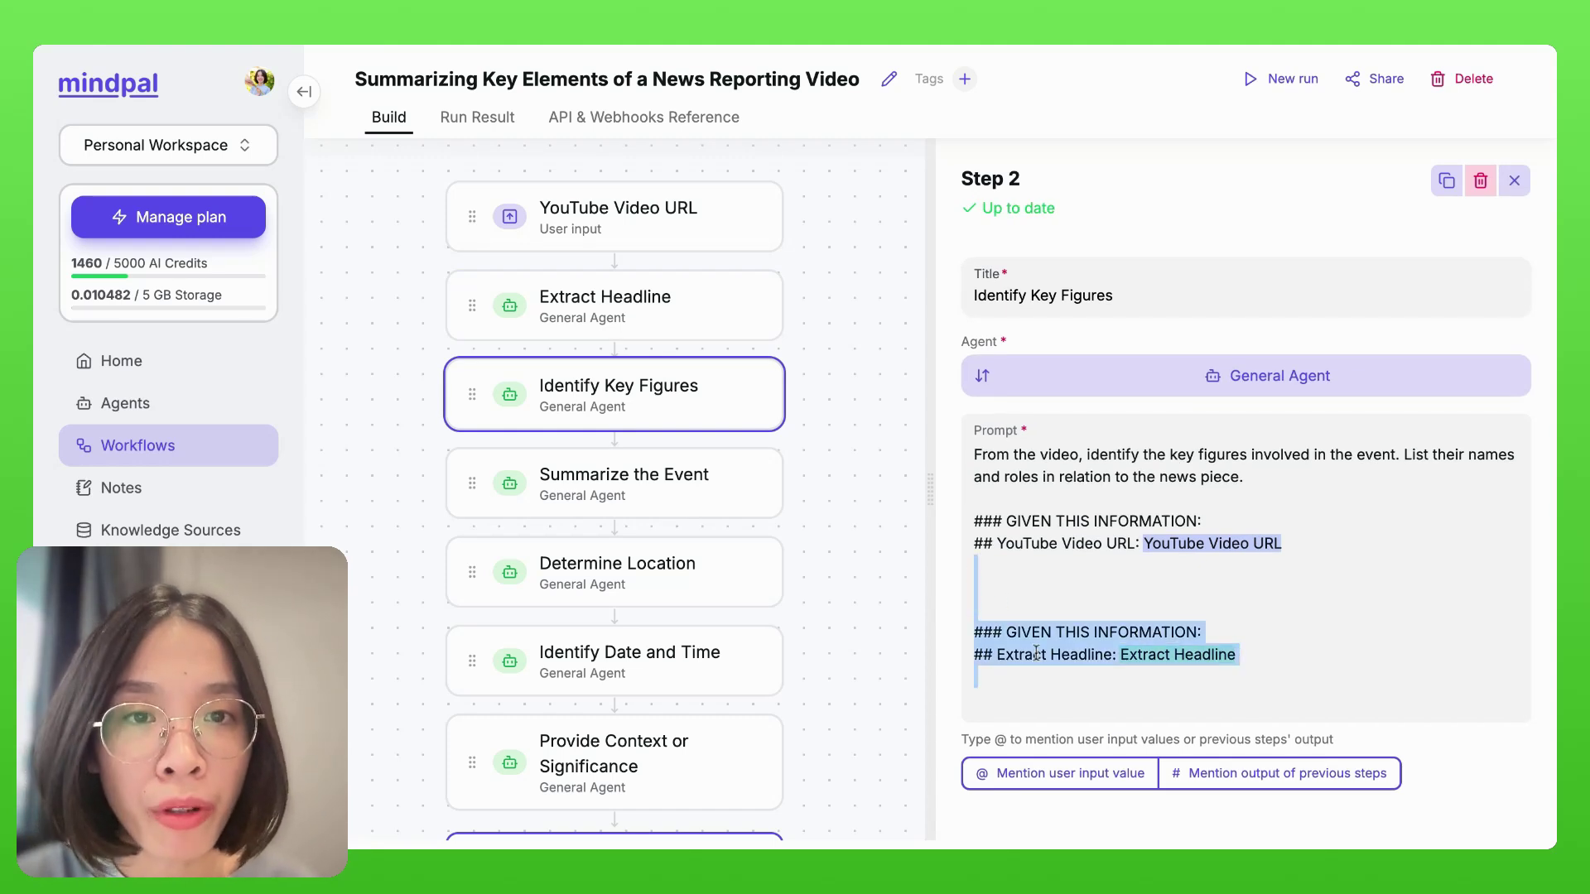
{"action": "key", "text": "BackSpace"}
{"action": "key", "text": "BackSpace"}
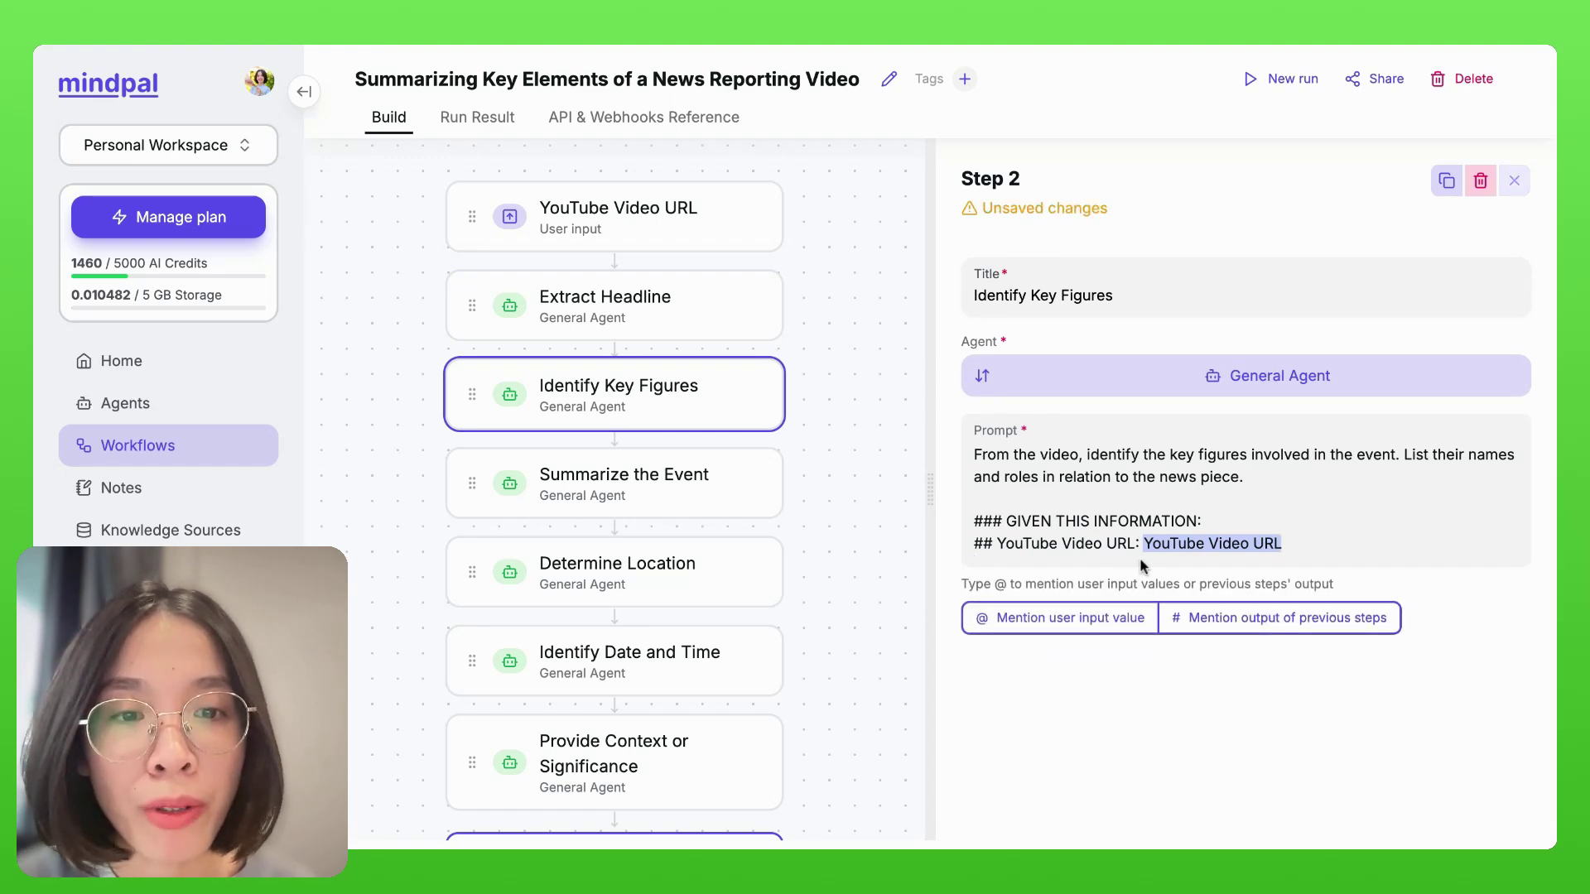
{"action": "left_click", "coordinate": [614, 762]}
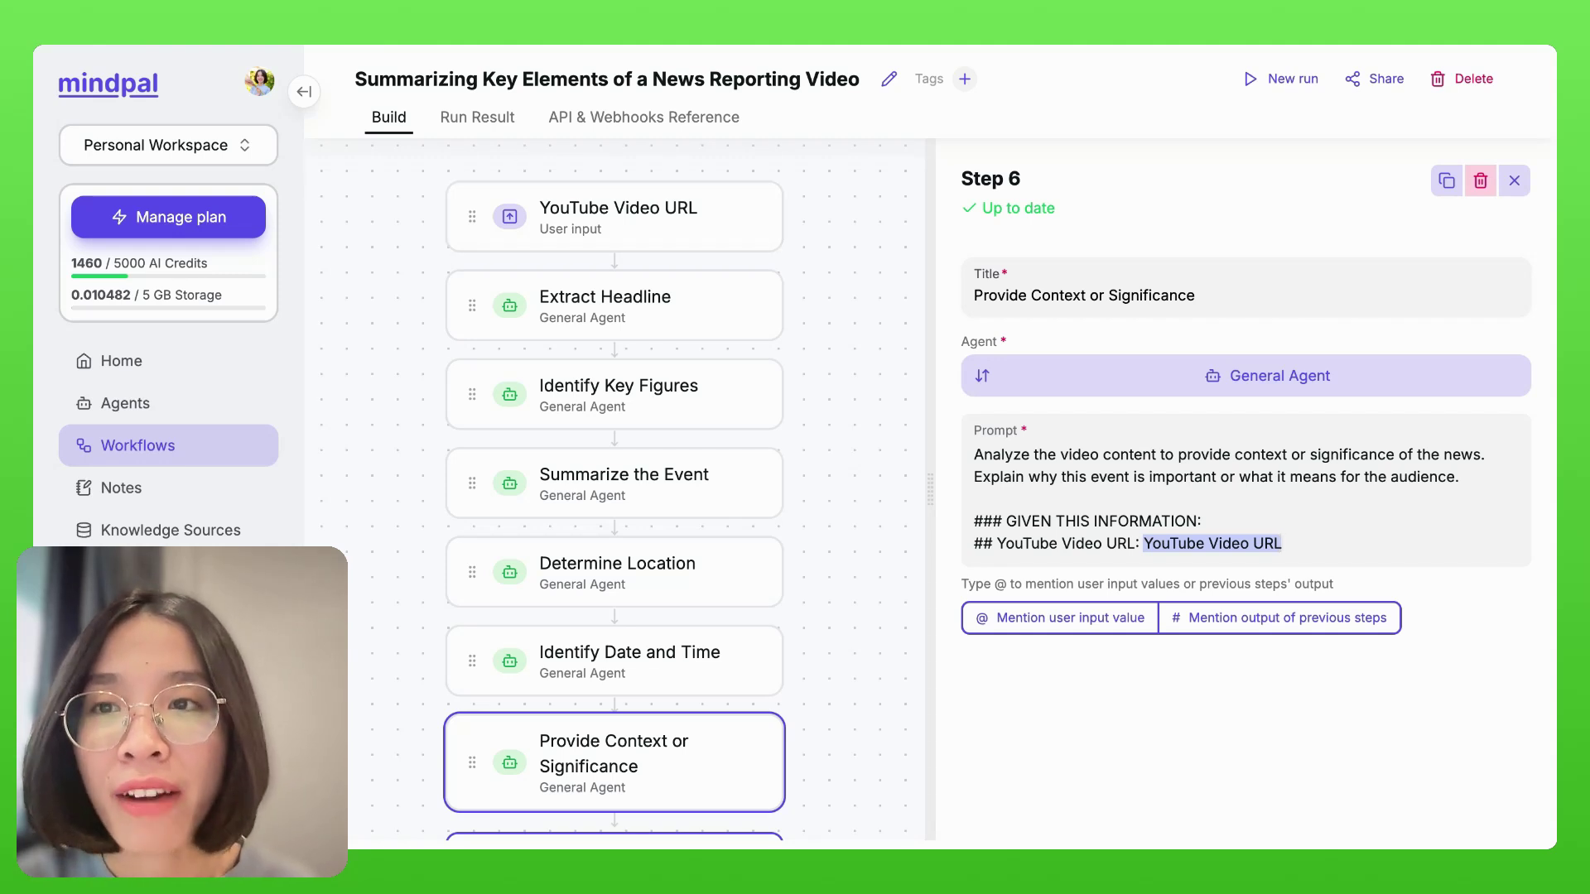
{"action": "left_click", "coordinate": [1282, 78]}
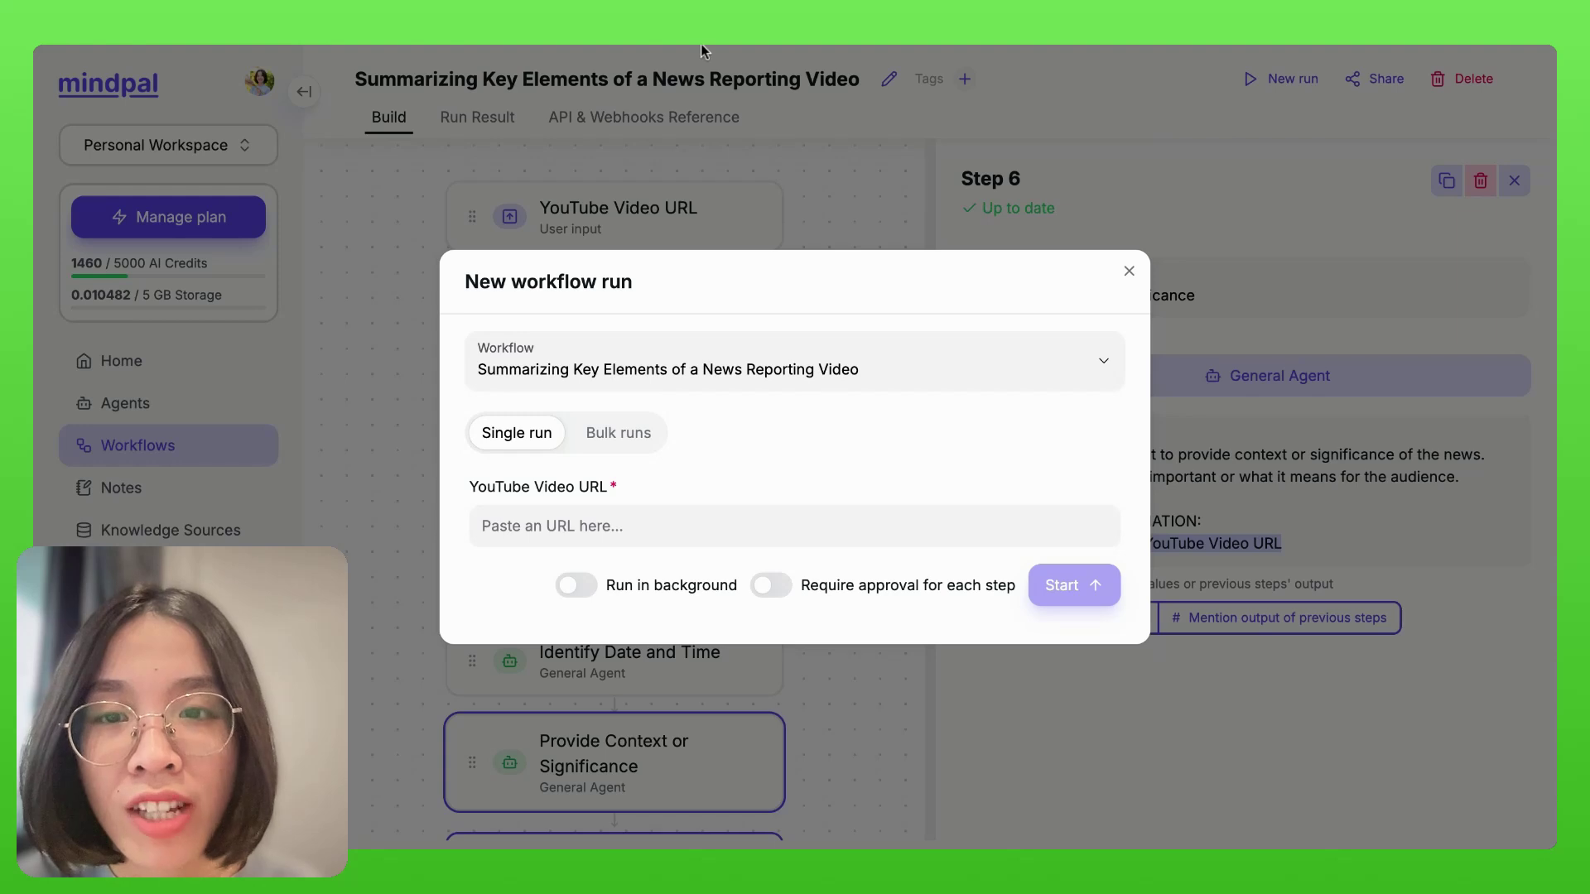
{"action": "left_click", "coordinate": [596, 536]}
{"action": "type", "text": "https://www.youtube.com/embed/1lsZribF2EQ"}
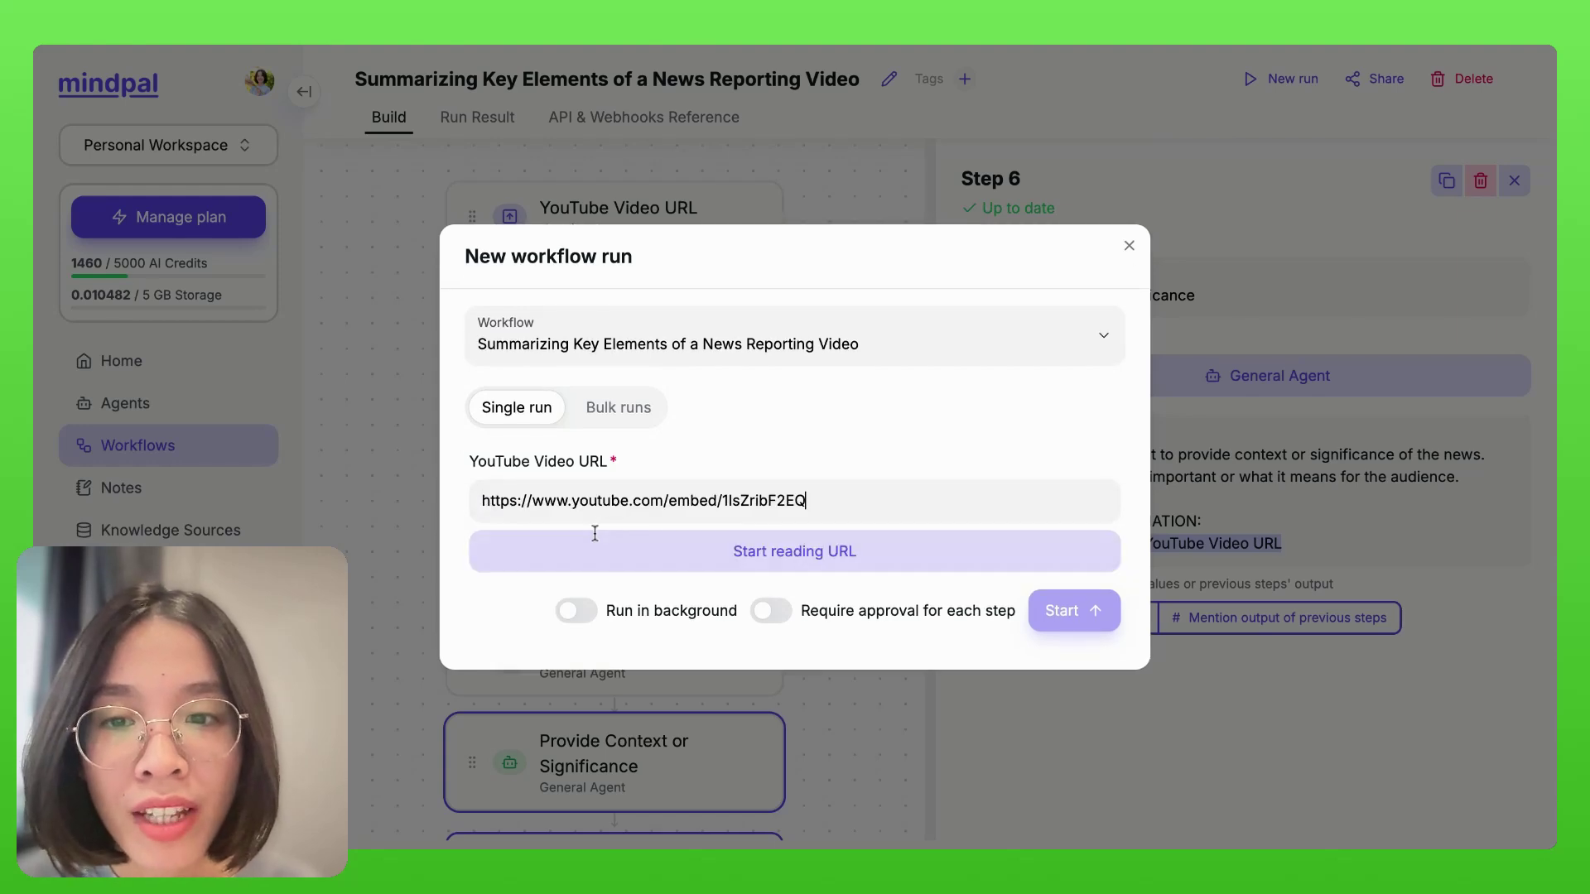
{"action": "left_click", "coordinate": [644, 563]}
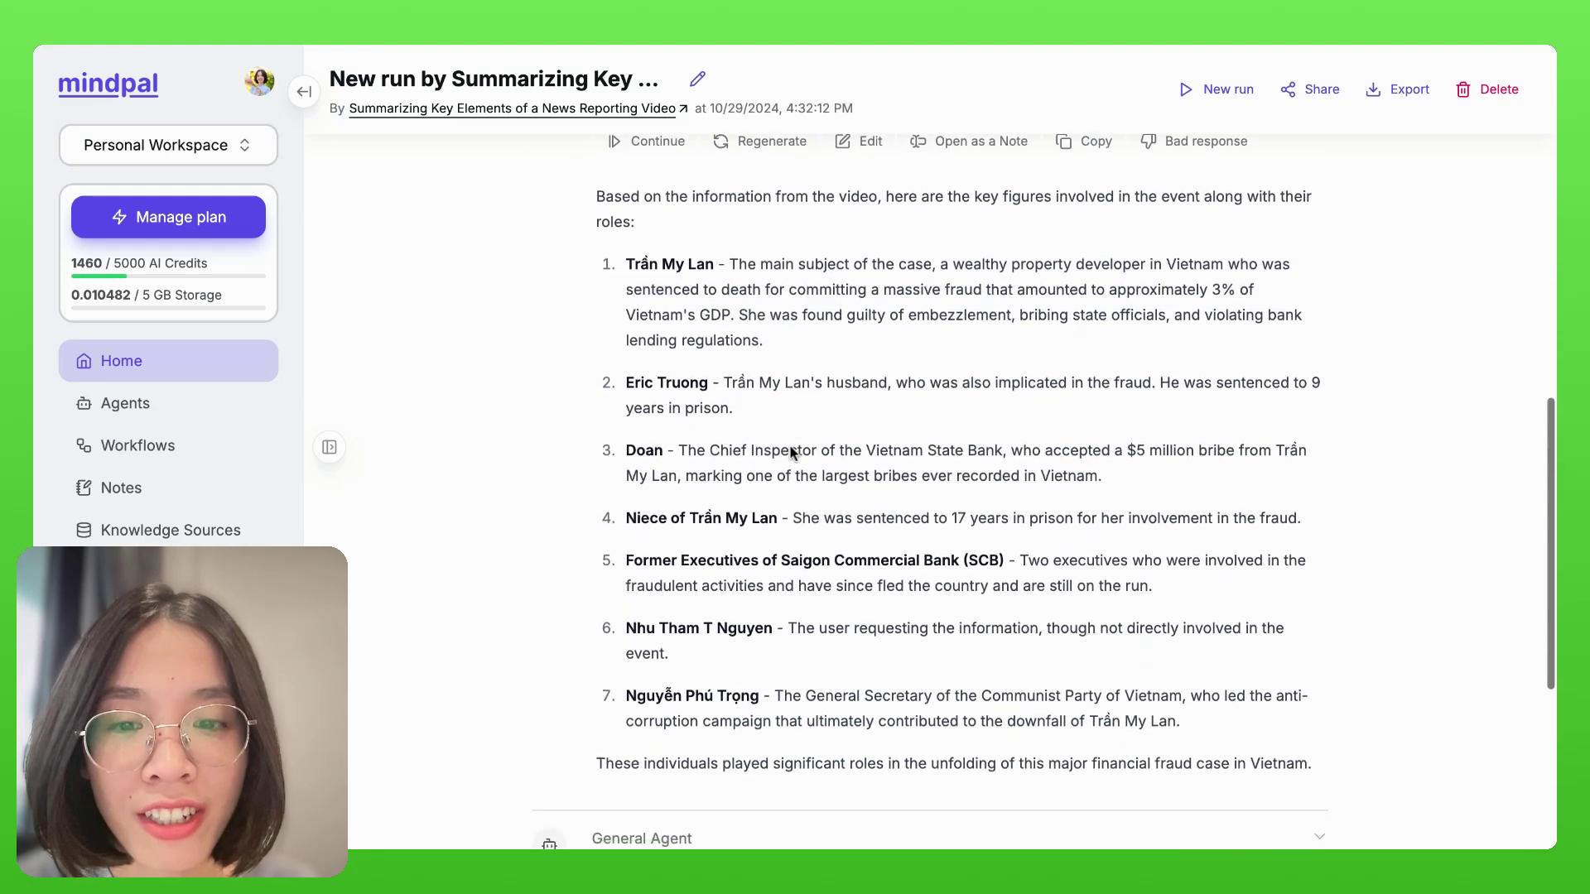
- Examine the Identify Key Figures output, especially the sixth entry describing the person requesting the information
{"action": "left_click_drag", "start_coordinate": [623, 586], "coordinate": [702, 610]}
{"action": "left_click_drag", "start_coordinate": [788, 584], "coordinate": [1040, 590]}
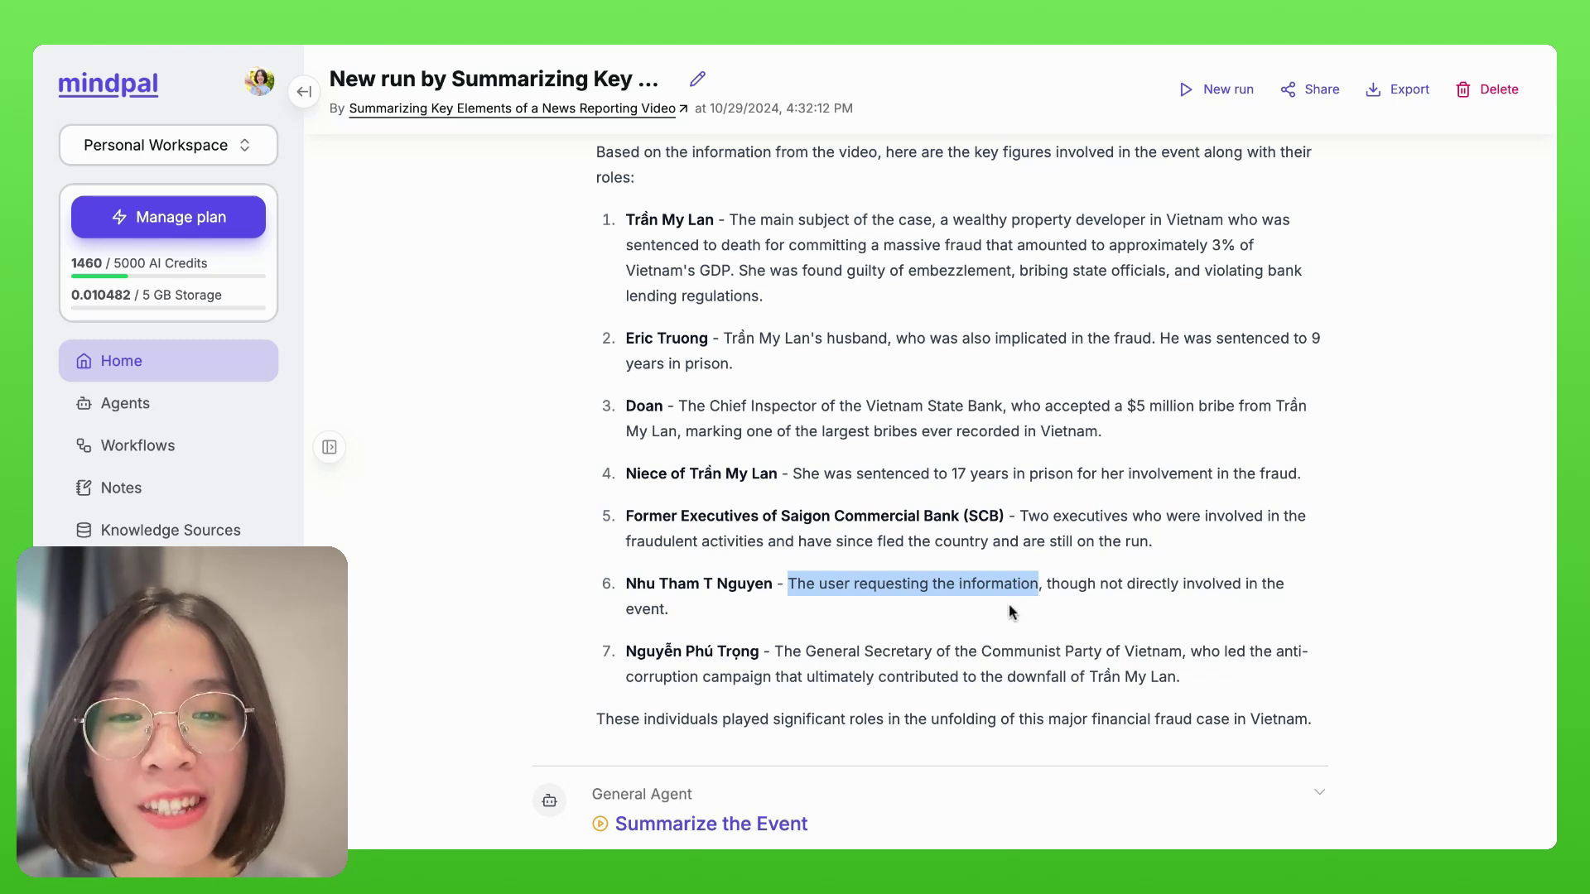
{"action": "left_click_drag", "start_coordinate": [785, 586], "coordinate": [884, 589]}
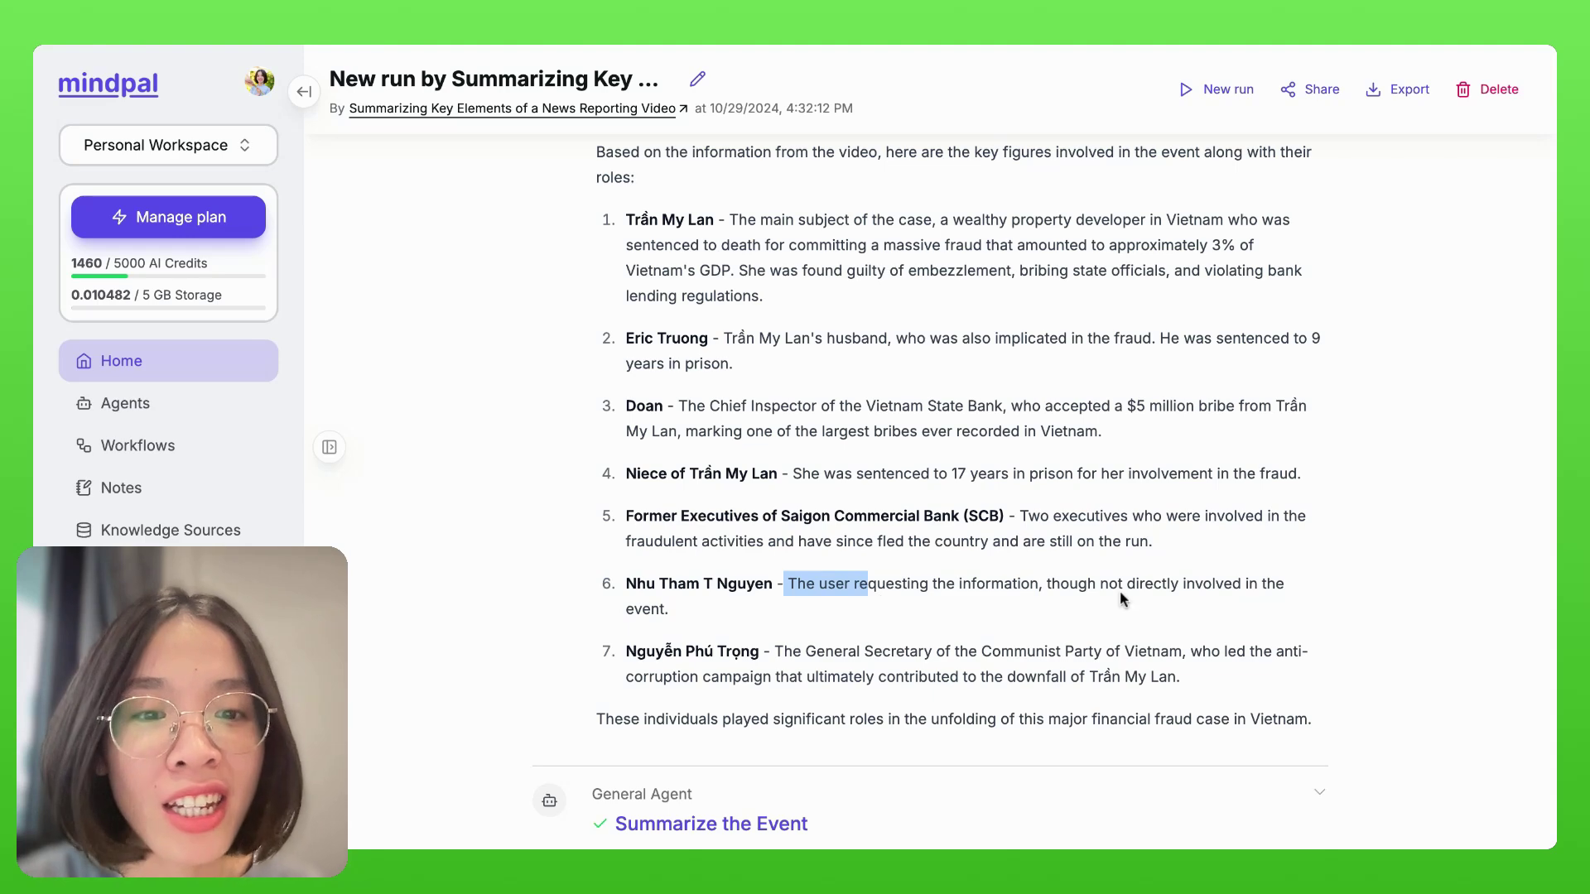
{"action": "left_click_drag", "start_coordinate": [1110, 588], "coordinate": [1158, 603]}
{"action": "scroll", "coordinate": [1157, 602], "scroll_direction": "down", "scroll_amount": 2}
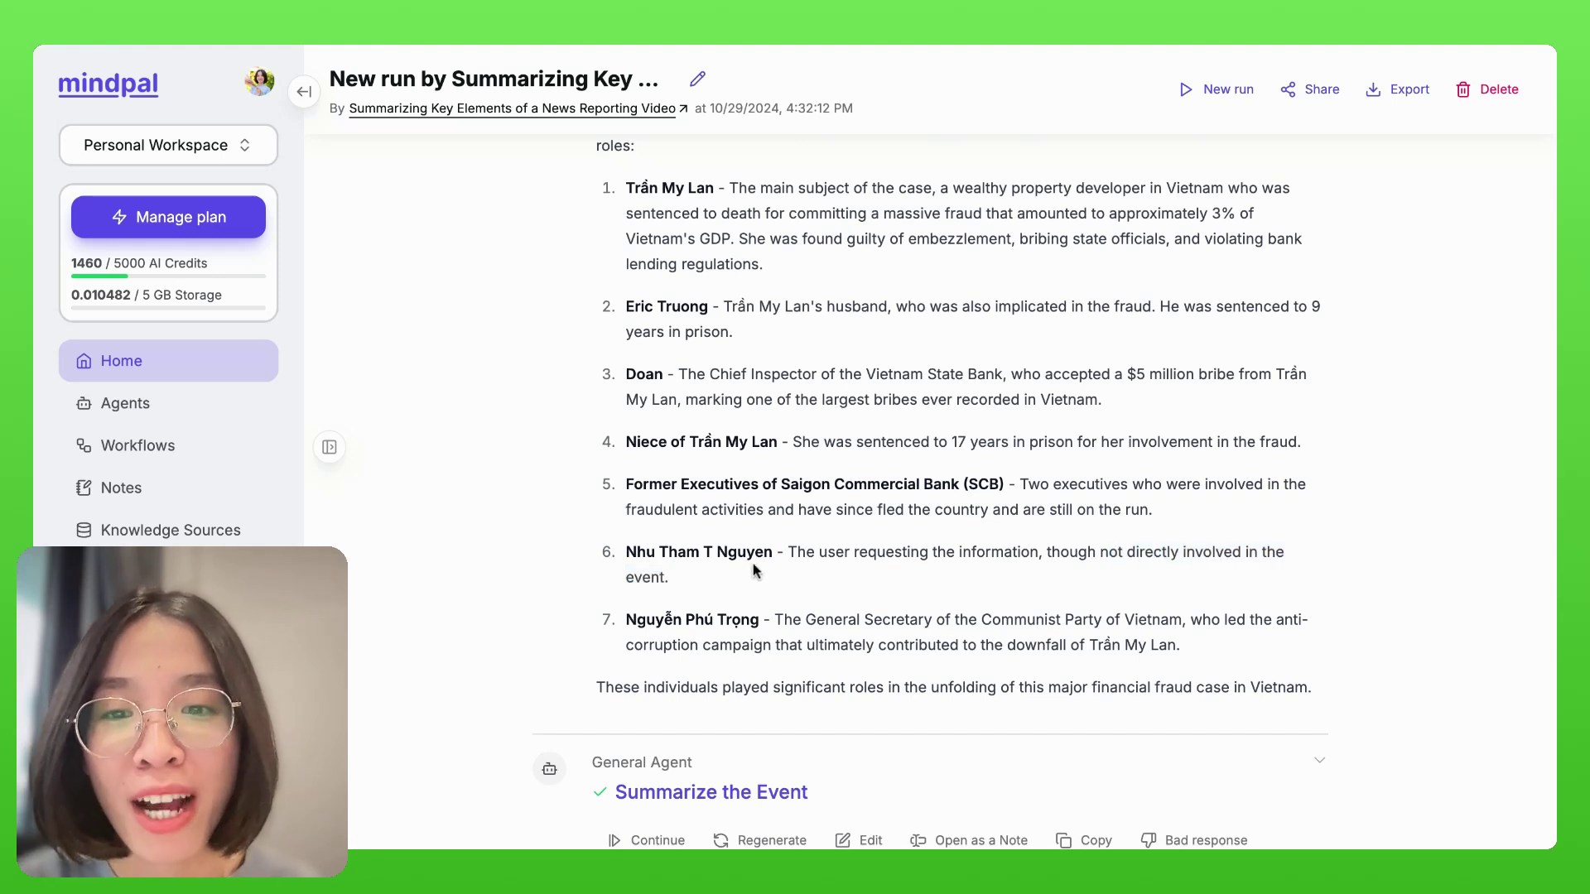
{"action": "triple_click", "coordinate": [752, 590]}
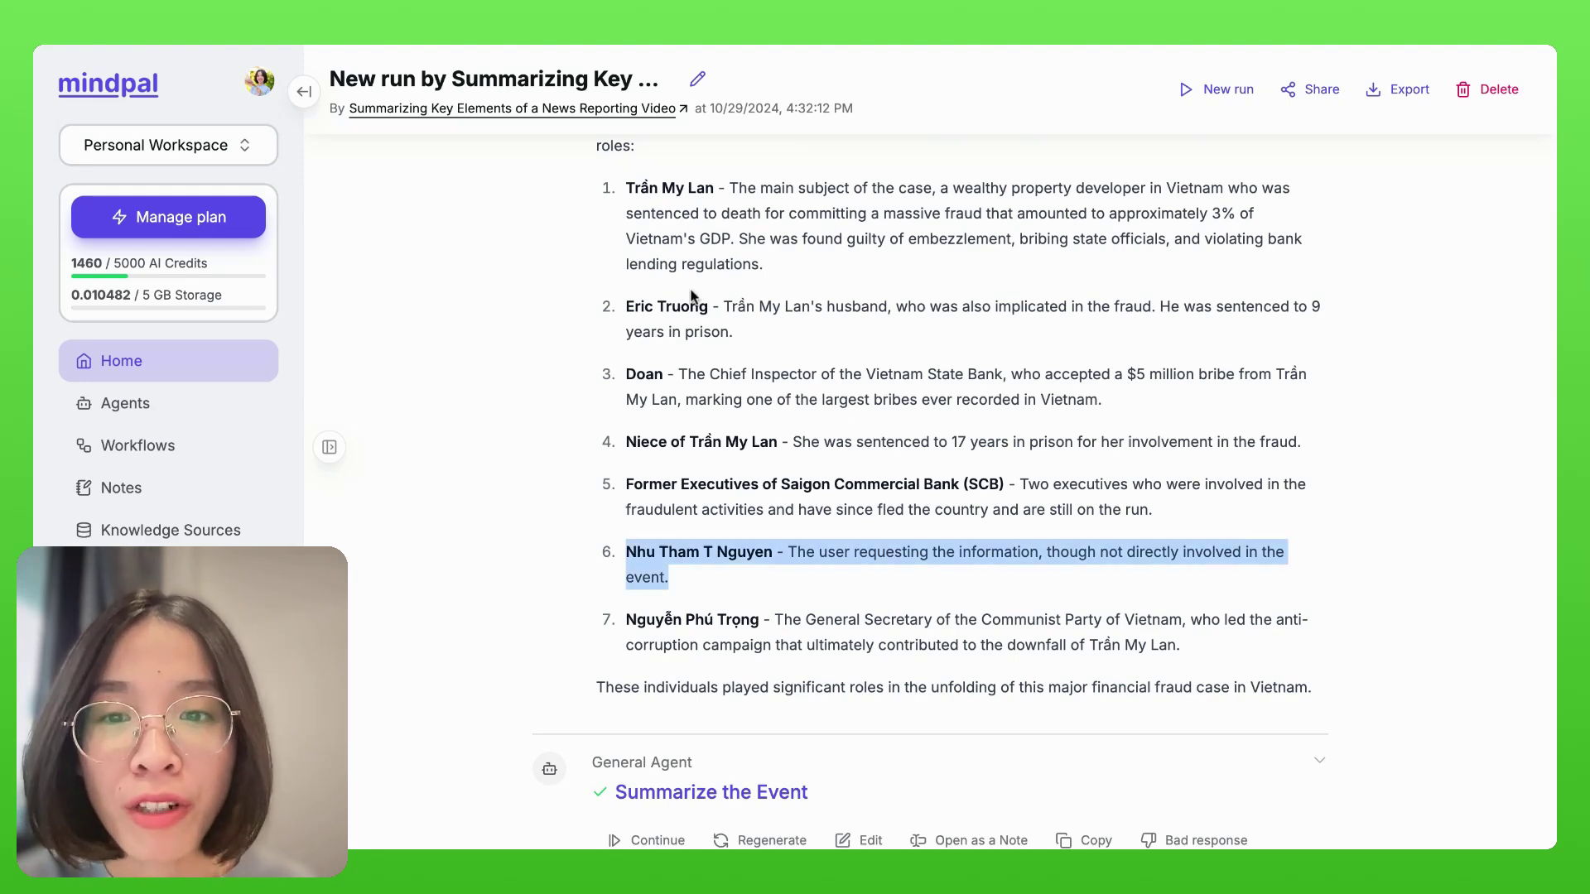
- Review the run's event summary, location, date and time, and context or significance outputs
{"action": "scroll", "coordinate": [709, 233], "scroll_direction": "down", "scroll_amount": 6}
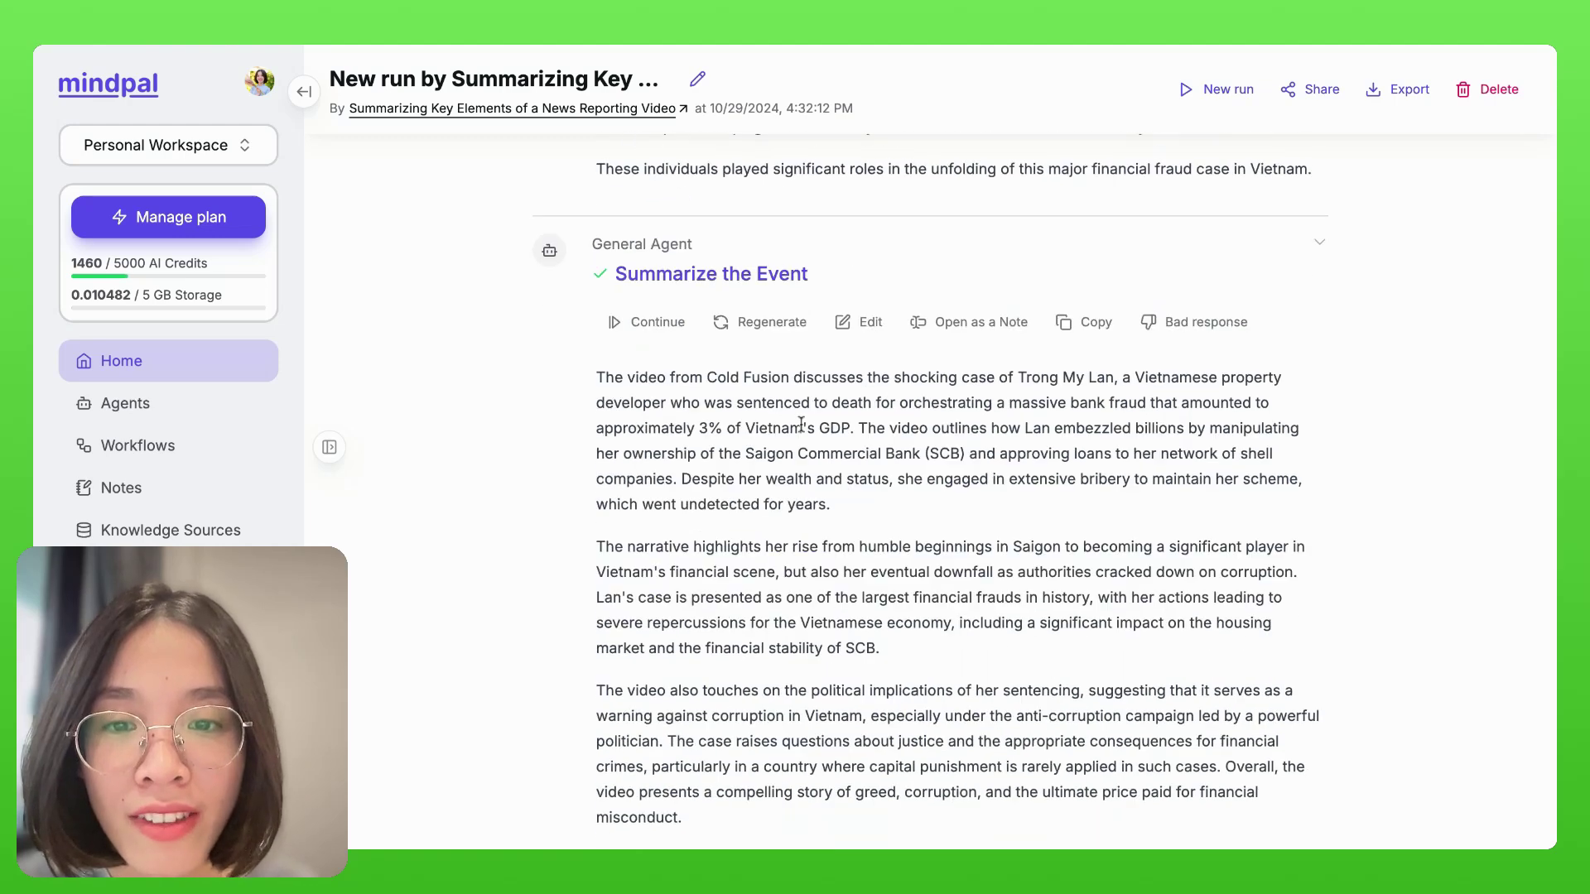
{"action": "scroll", "coordinate": [704, 265], "scroll_direction": "down", "scroll_amount": 1}
{"action": "scroll", "coordinate": [694, 317], "scroll_direction": "down", "scroll_amount": 6}
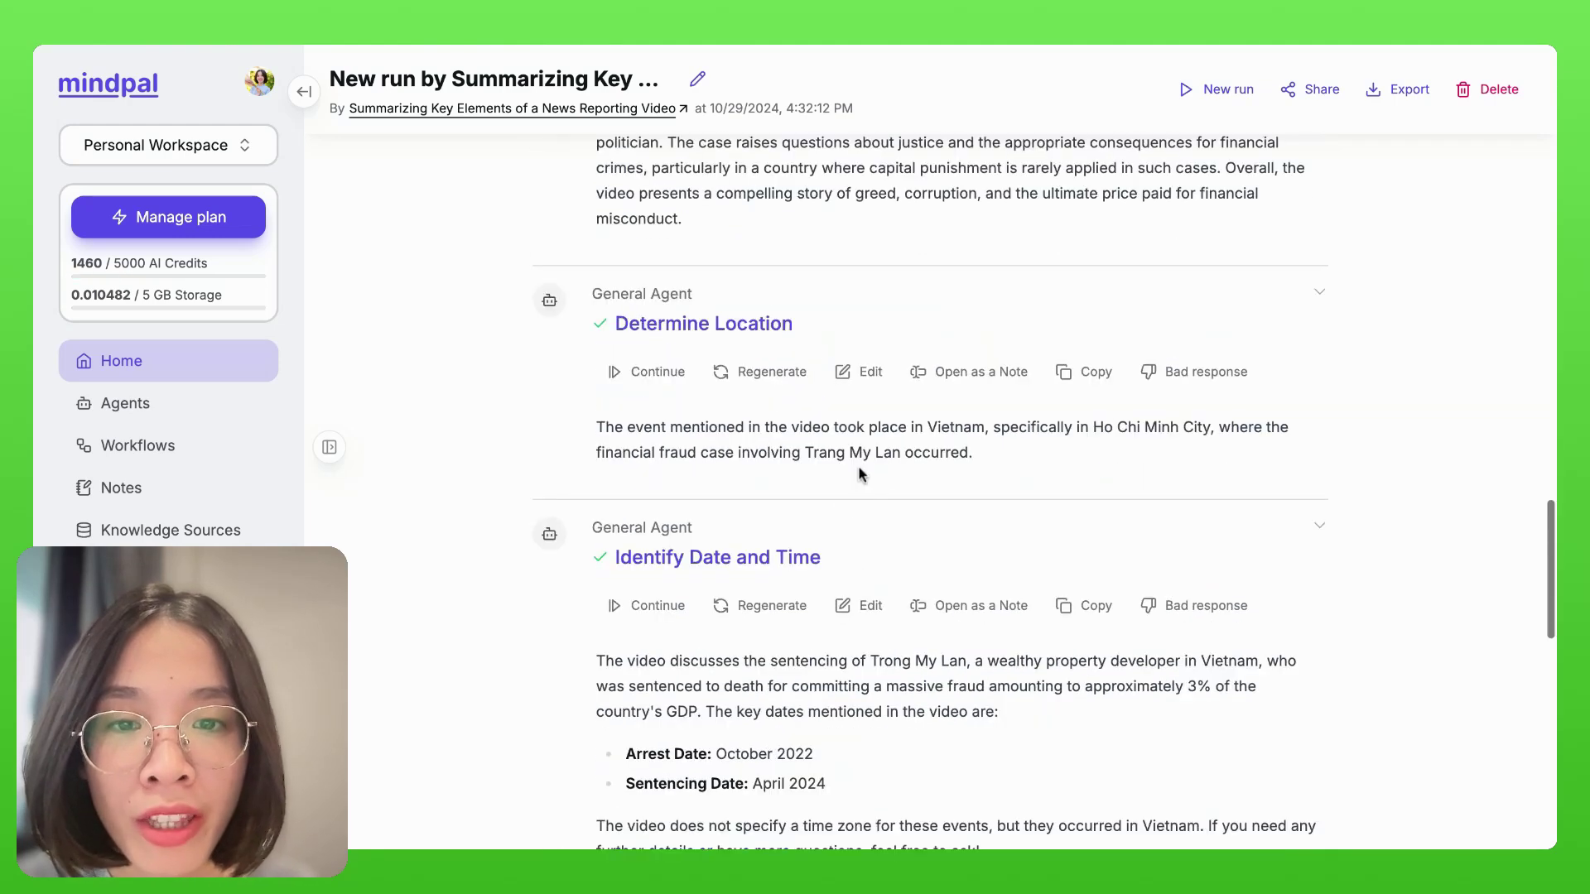
{"action": "left_click_drag", "start_coordinate": [1093, 427], "coordinate": [1210, 427]}
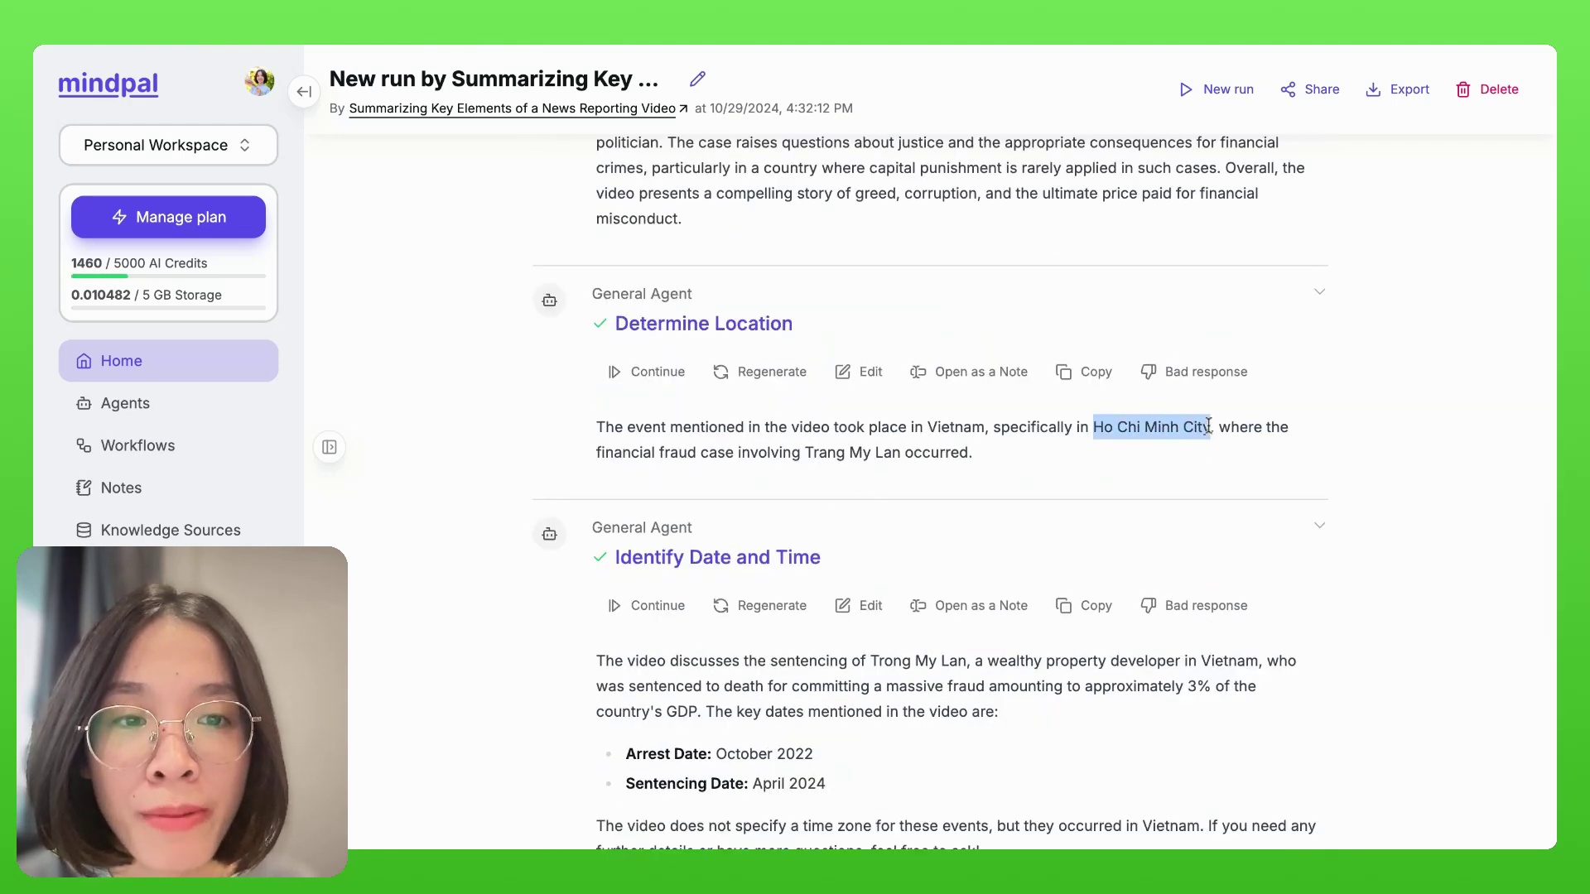
{"action": "scroll", "coordinate": [1068, 464], "scroll_direction": "down", "scroll_amount": 2}
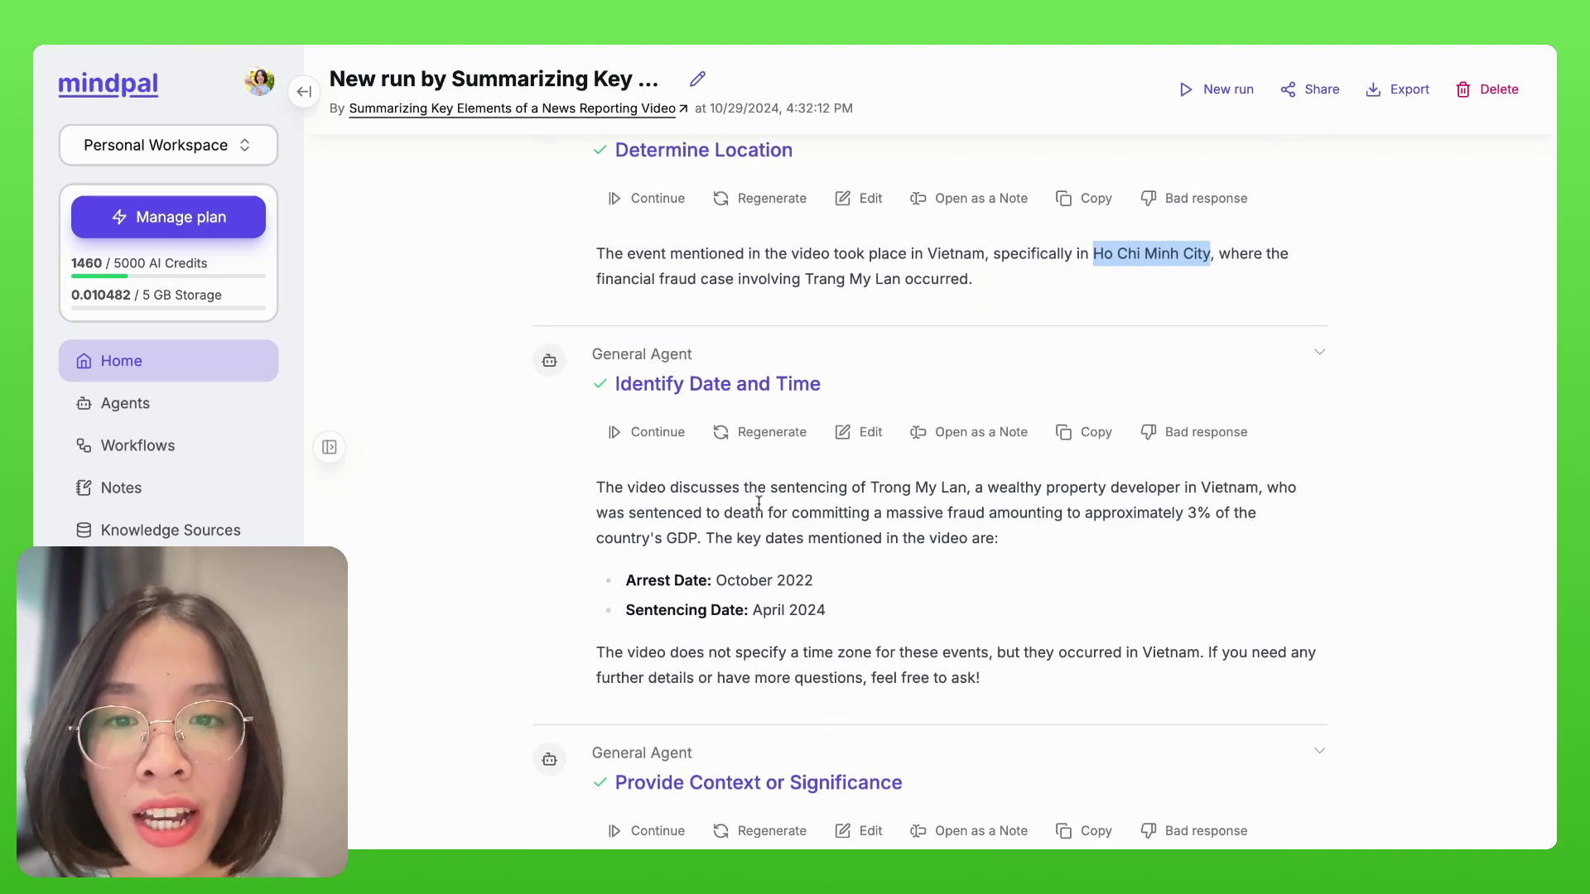
{"action": "scroll", "coordinate": [809, 504], "scroll_direction": "down", "scroll_amount": 2}
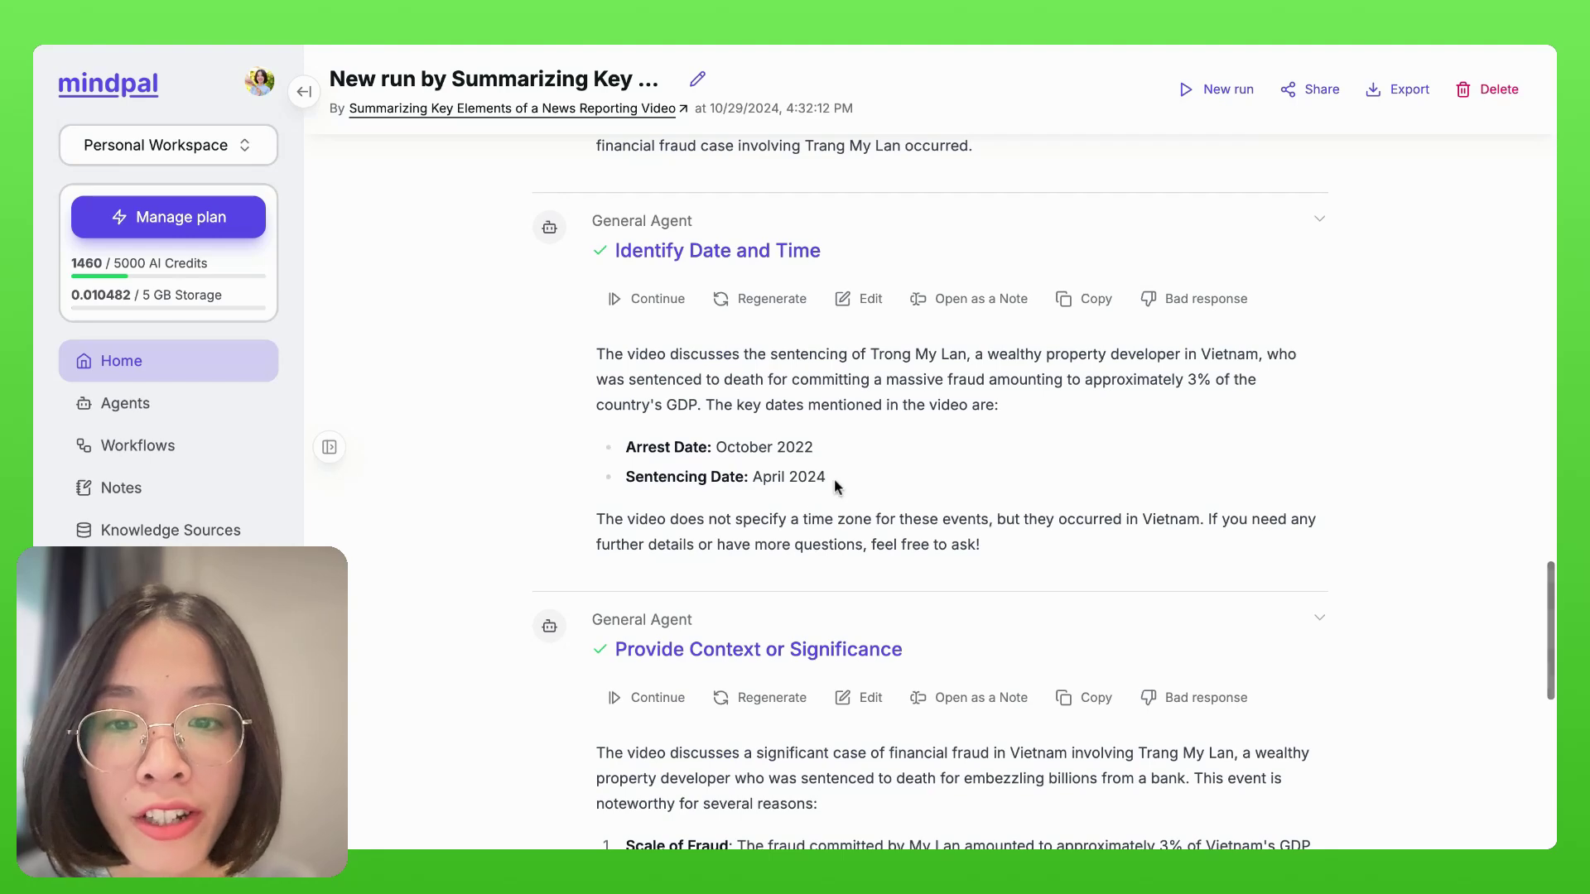
{"action": "scroll", "coordinate": [833, 478], "scroll_direction": "down", "scroll_amount": 7}
{"action": "scroll", "coordinate": [659, 322], "scroll_direction": "up", "scroll_amount": 1}
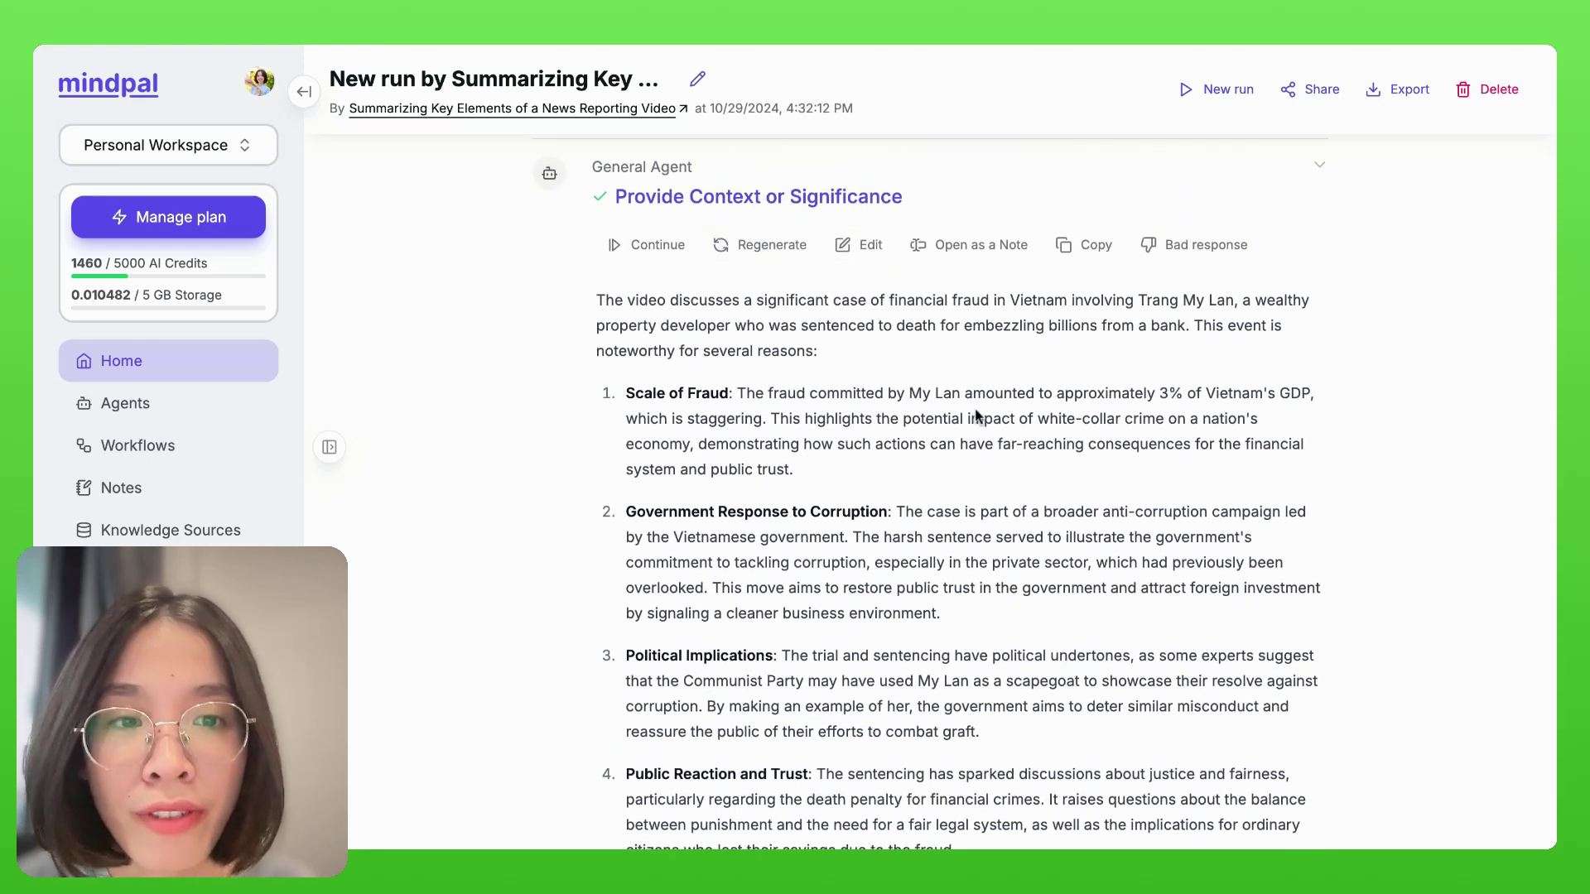
{"action": "left_click_drag", "start_coordinate": [627, 392], "coordinate": [1008, 588]}
{"action": "scroll", "coordinate": [1008, 596], "scroll_direction": "down", "scroll_amount": 1}
{"action": "scroll", "coordinate": [1008, 596], "scroll_direction": "down", "scroll_amount": 1}
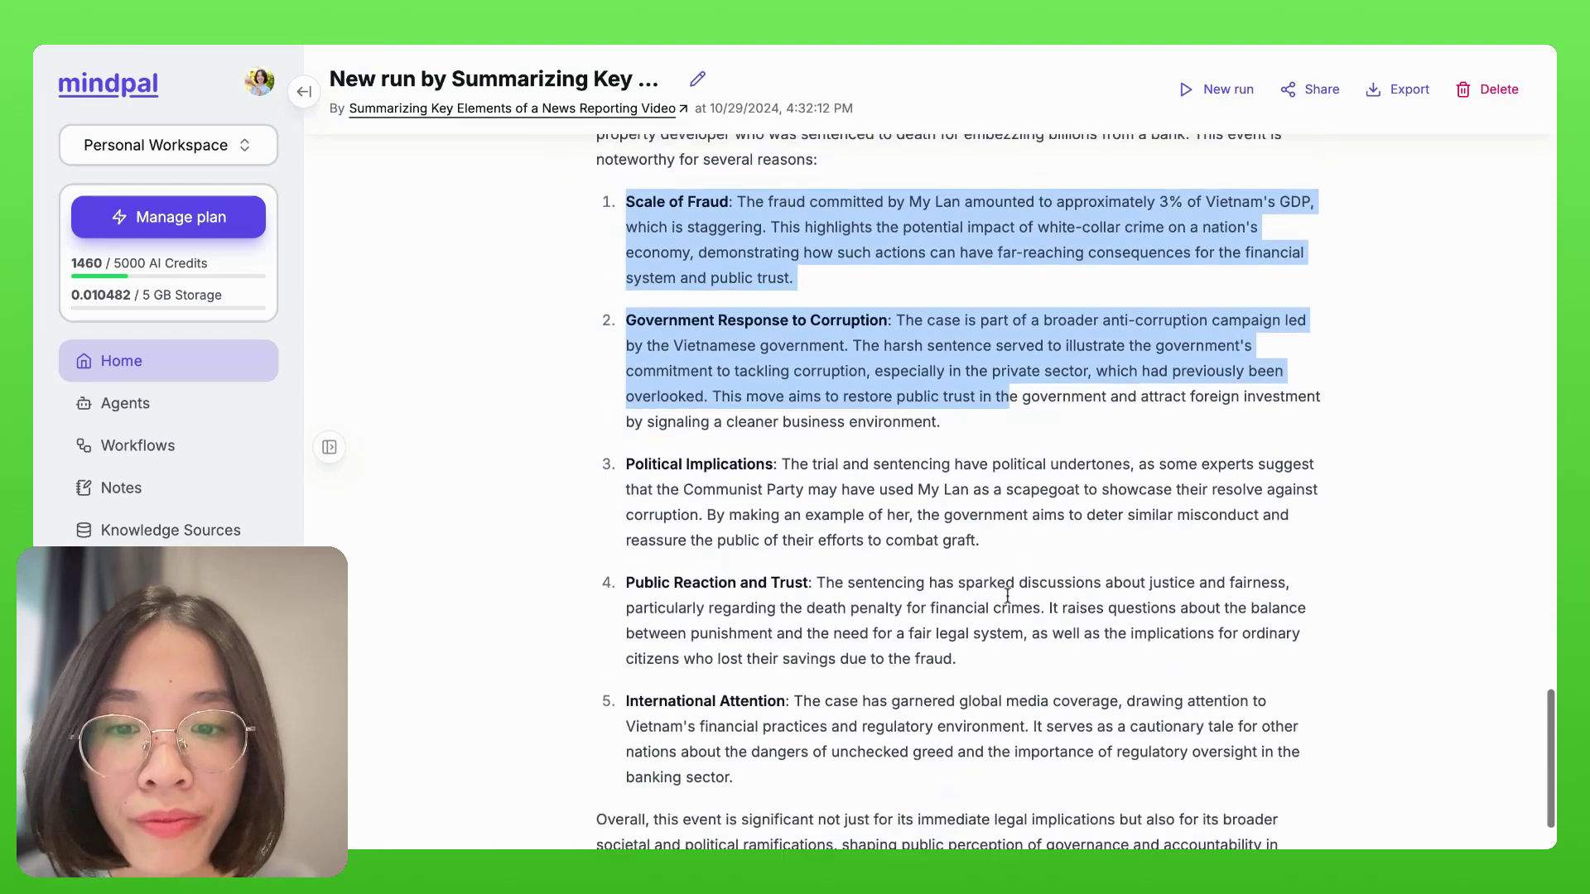
- Collapse the agent outputs in the run result, from Identify Date and Time up to Extract Headline
{"action": "scroll", "coordinate": [954, 525], "scroll_direction": "up", "scroll_amount": 6}
{"action": "scroll", "coordinate": [951, 500], "scroll_direction": "up", "scroll_amount": 6}
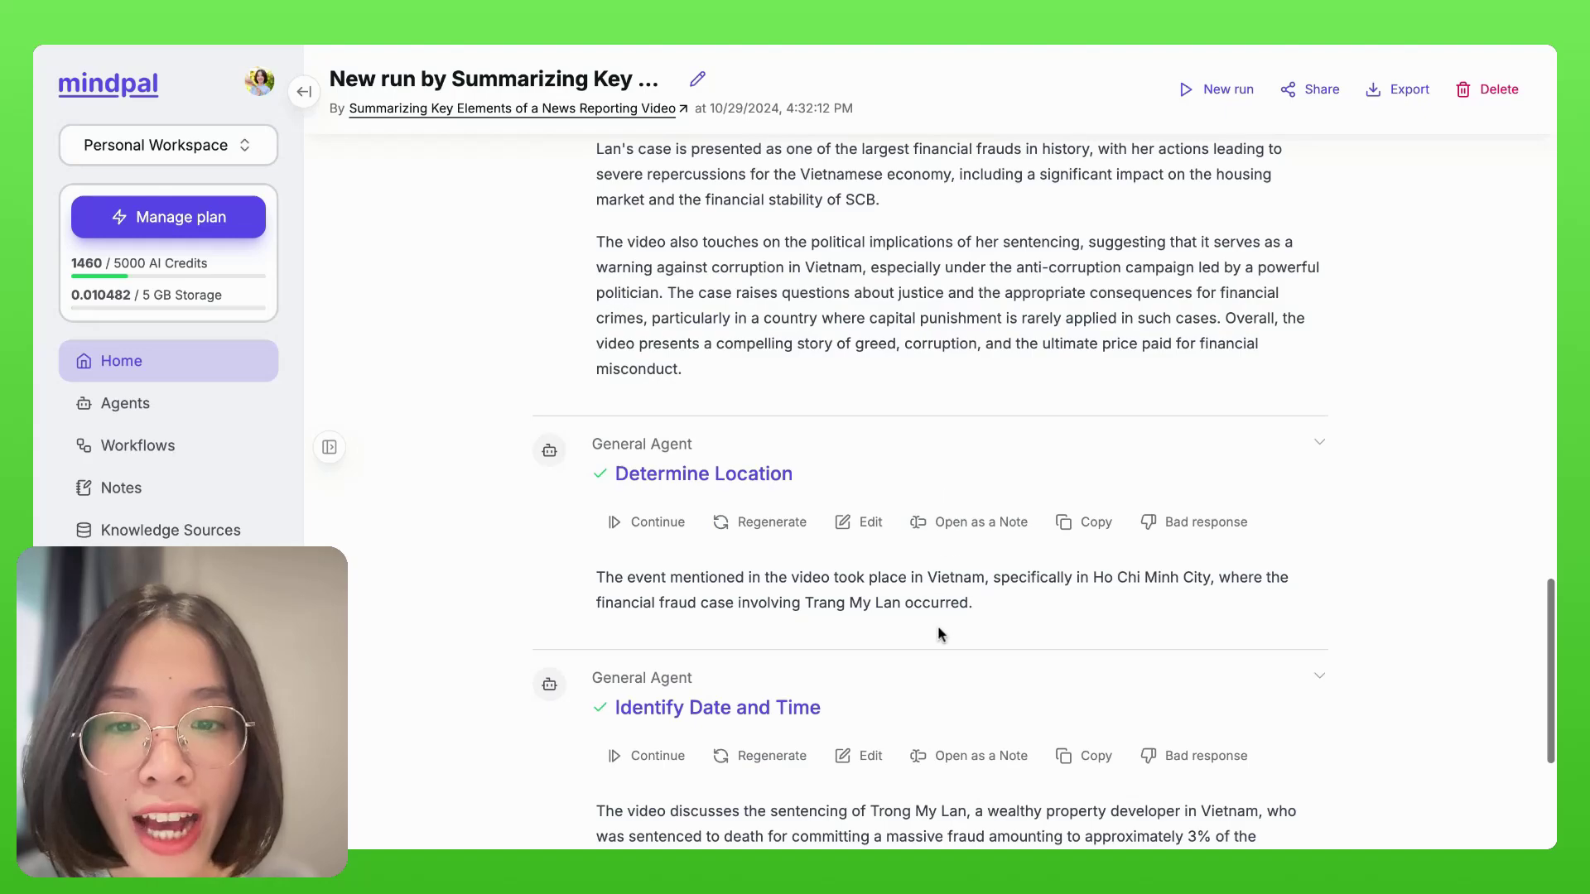
{"action": "left_click", "coordinate": [922, 693]}
{"action": "left_click", "coordinate": [863, 482]}
{"action": "scroll", "coordinate": [770, 482], "scroll_direction": "up", "scroll_amount": 5}
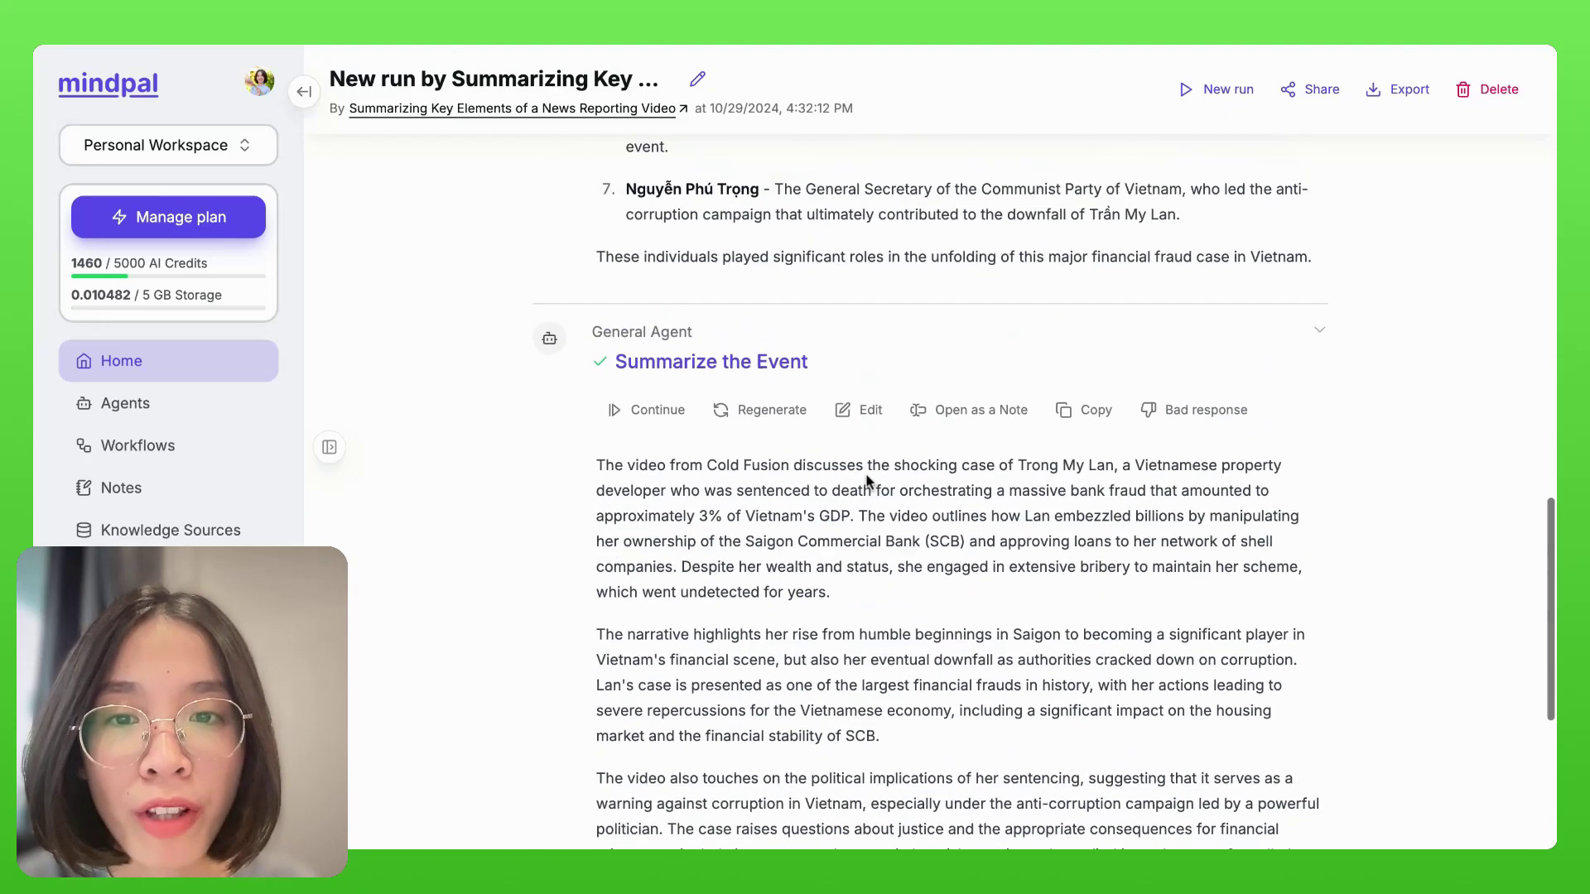
{"action": "left_click", "coordinate": [809, 369]}
{"action": "scroll", "coordinate": [809, 376], "scroll_direction": "up", "scroll_amount": 7}
{"action": "left_click", "coordinate": [810, 374]}
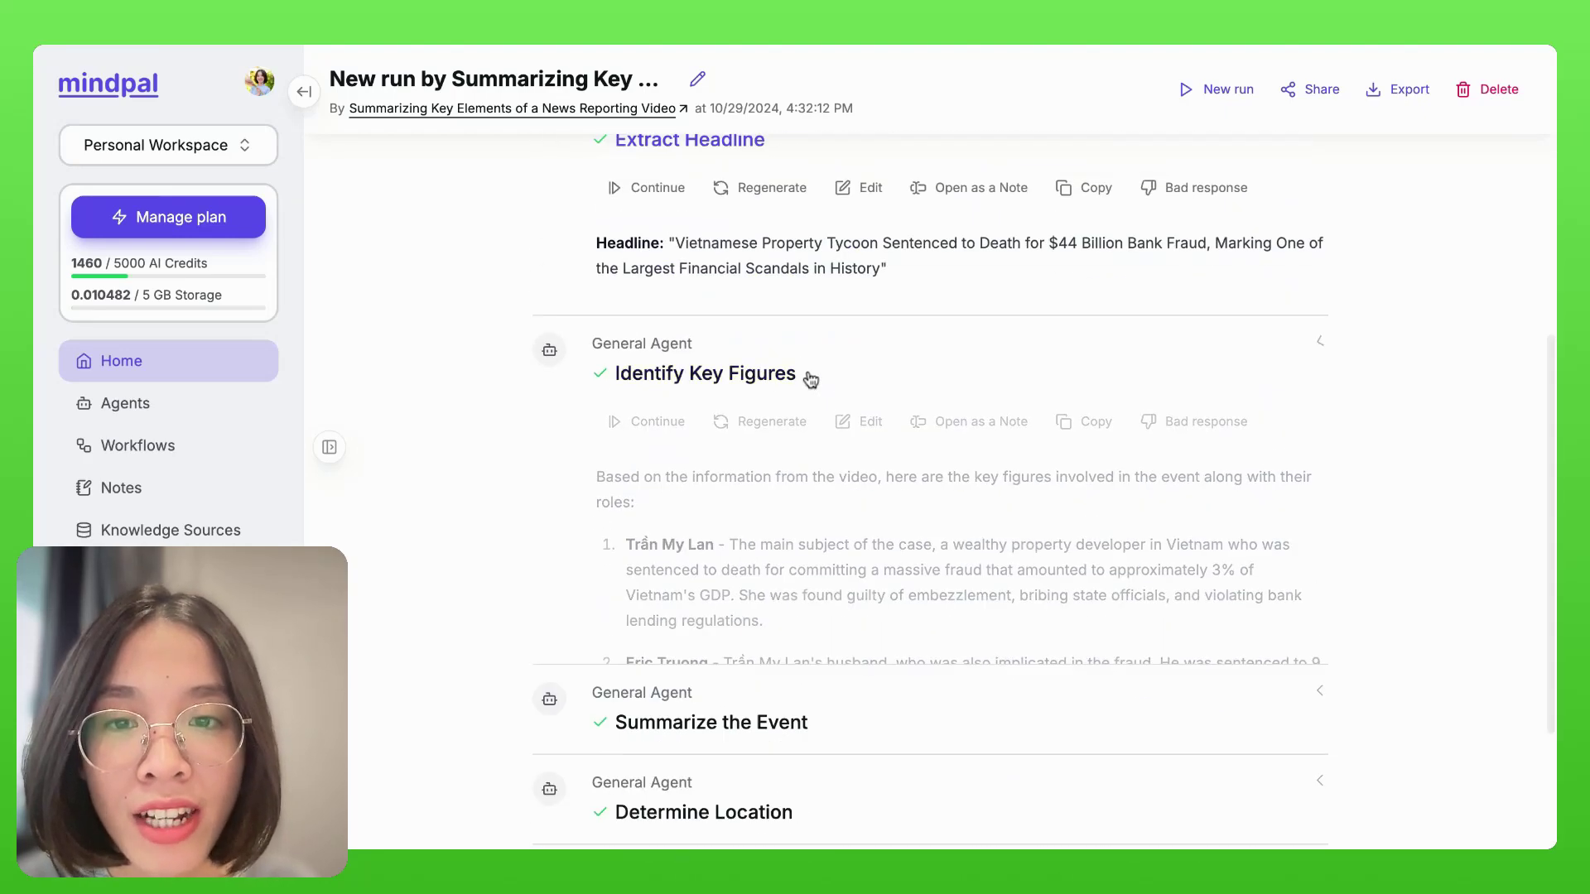
{"action": "scroll", "coordinate": [804, 369], "scroll_direction": "up", "scroll_amount": 3}
{"action": "left_click", "coordinate": [803, 409]}
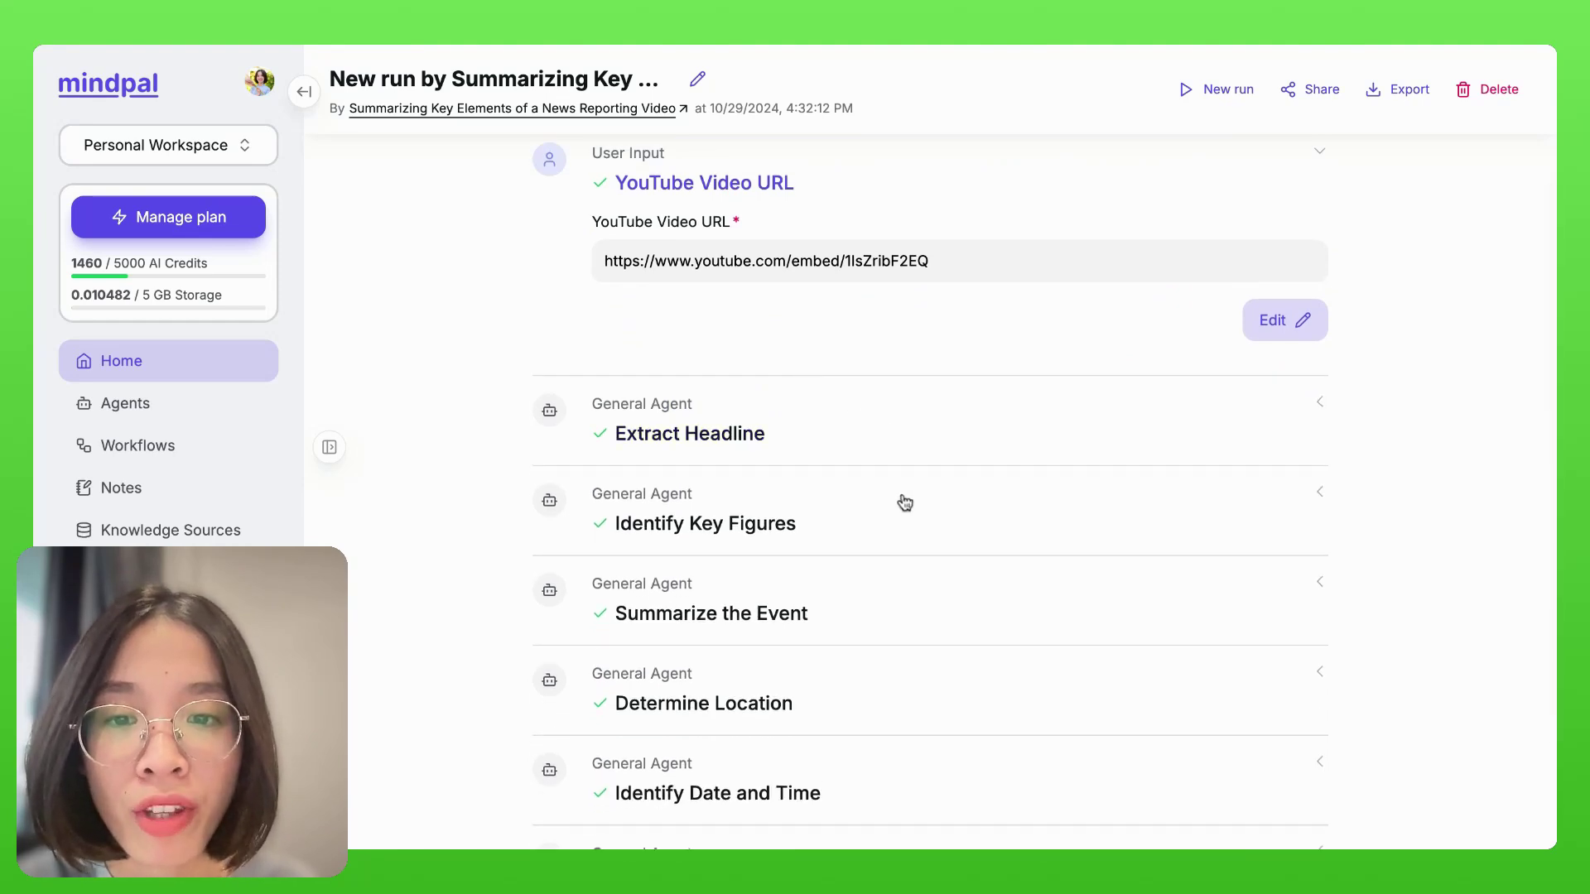
{"action": "scroll", "coordinate": [905, 504], "scroll_direction": "down", "scroll_amount": 1}
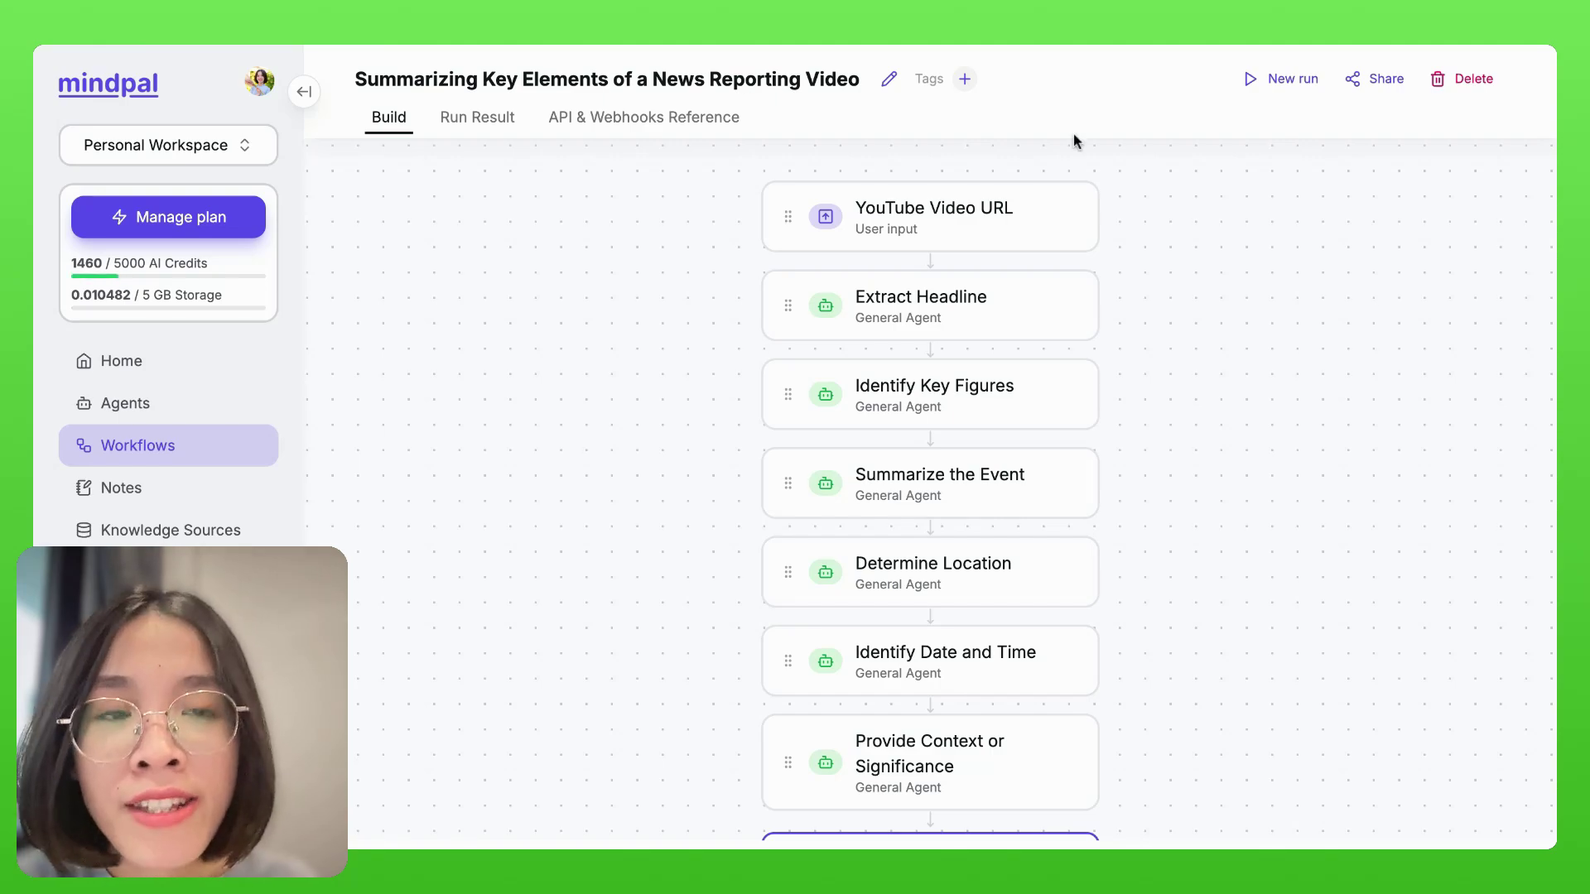
- Set up a new workflow run in Bulk runs mode and download the sample CSV
{"action": "left_click", "coordinate": [1297, 82]}
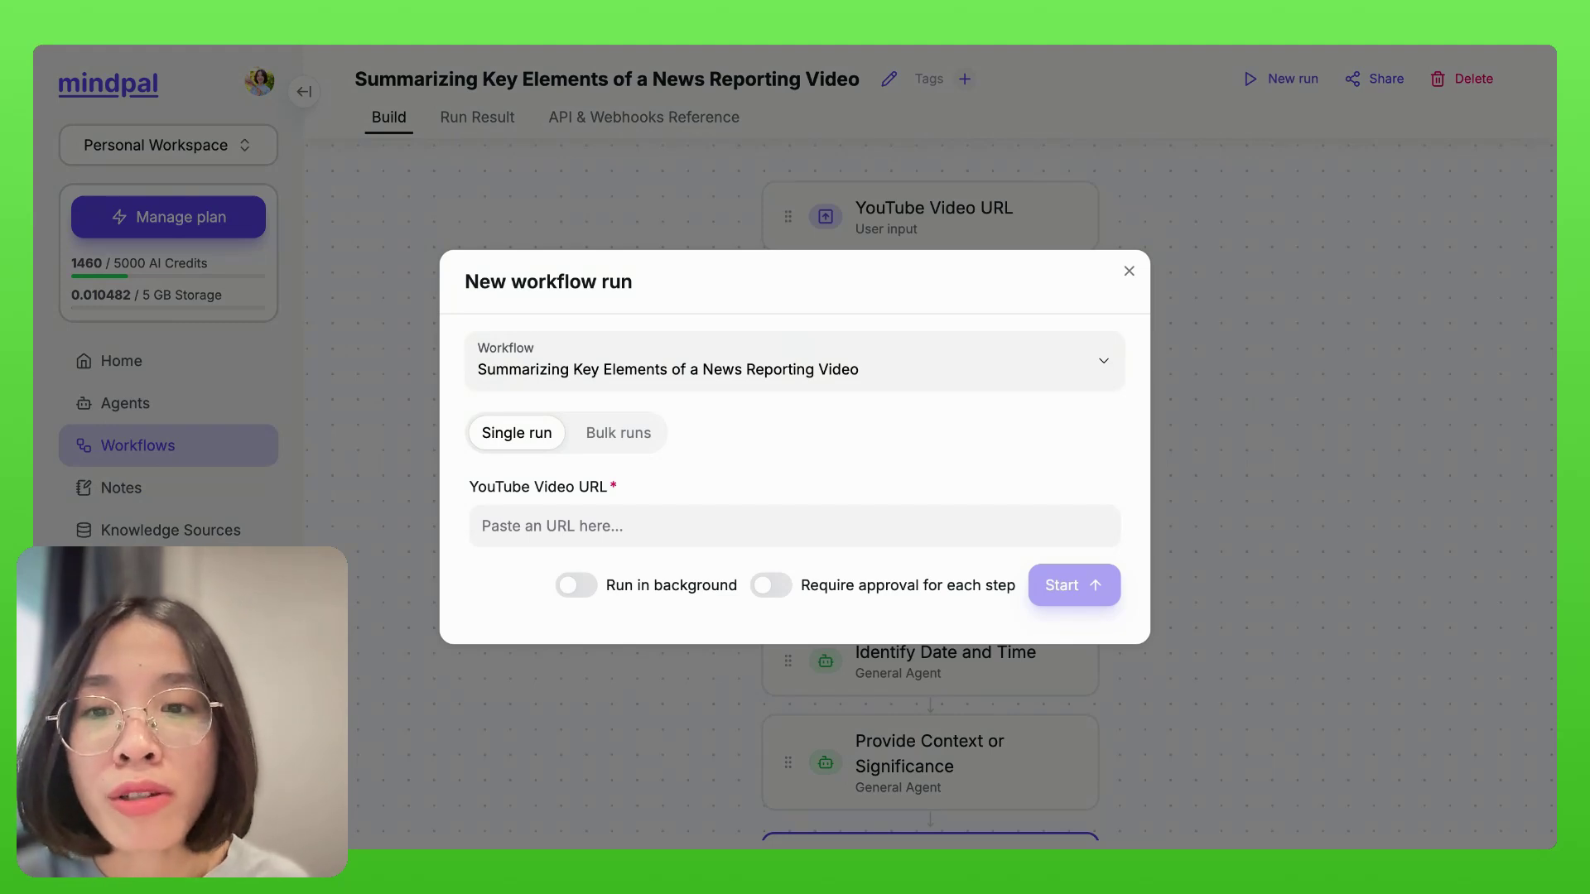
{"action": "left_click", "coordinate": [614, 447]}
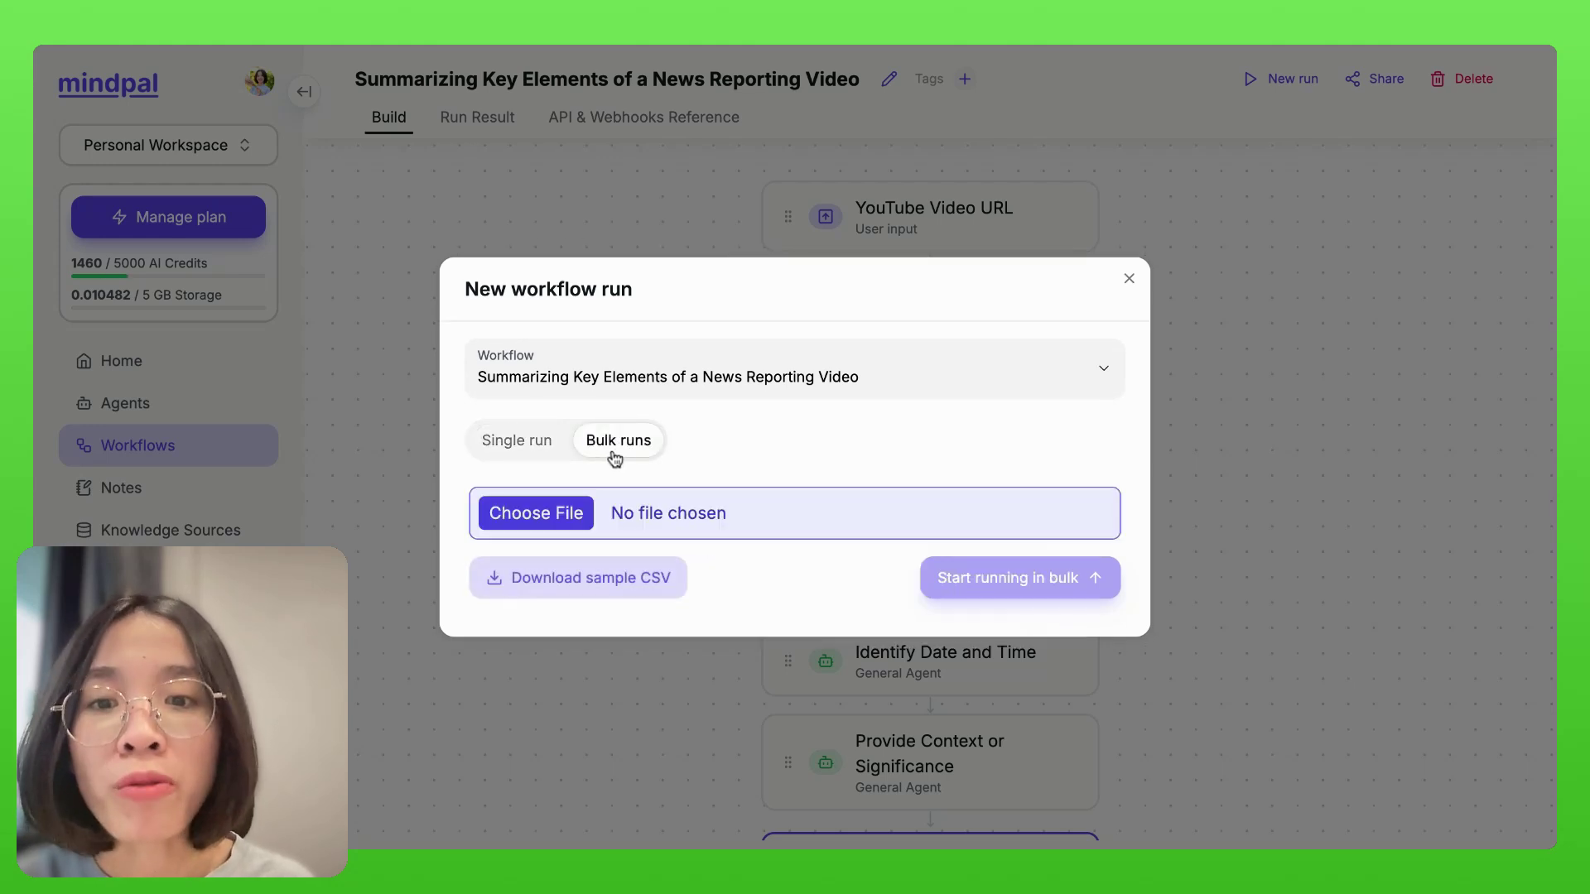
{"action": "left_click", "coordinate": [634, 580]}
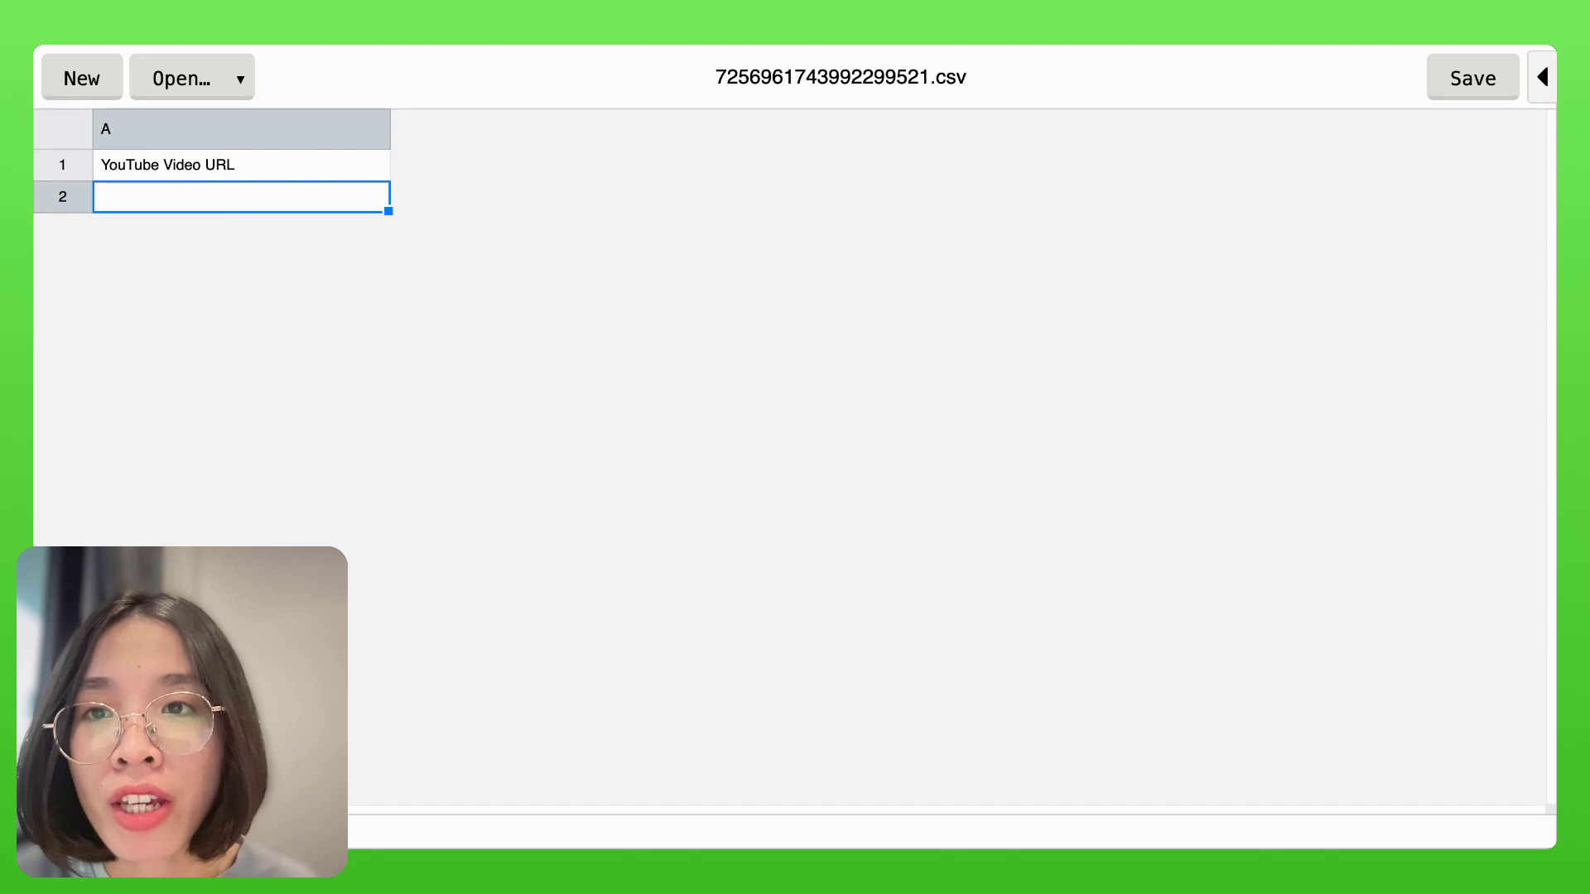
{"action": "right_click", "coordinate": [76, 198]}
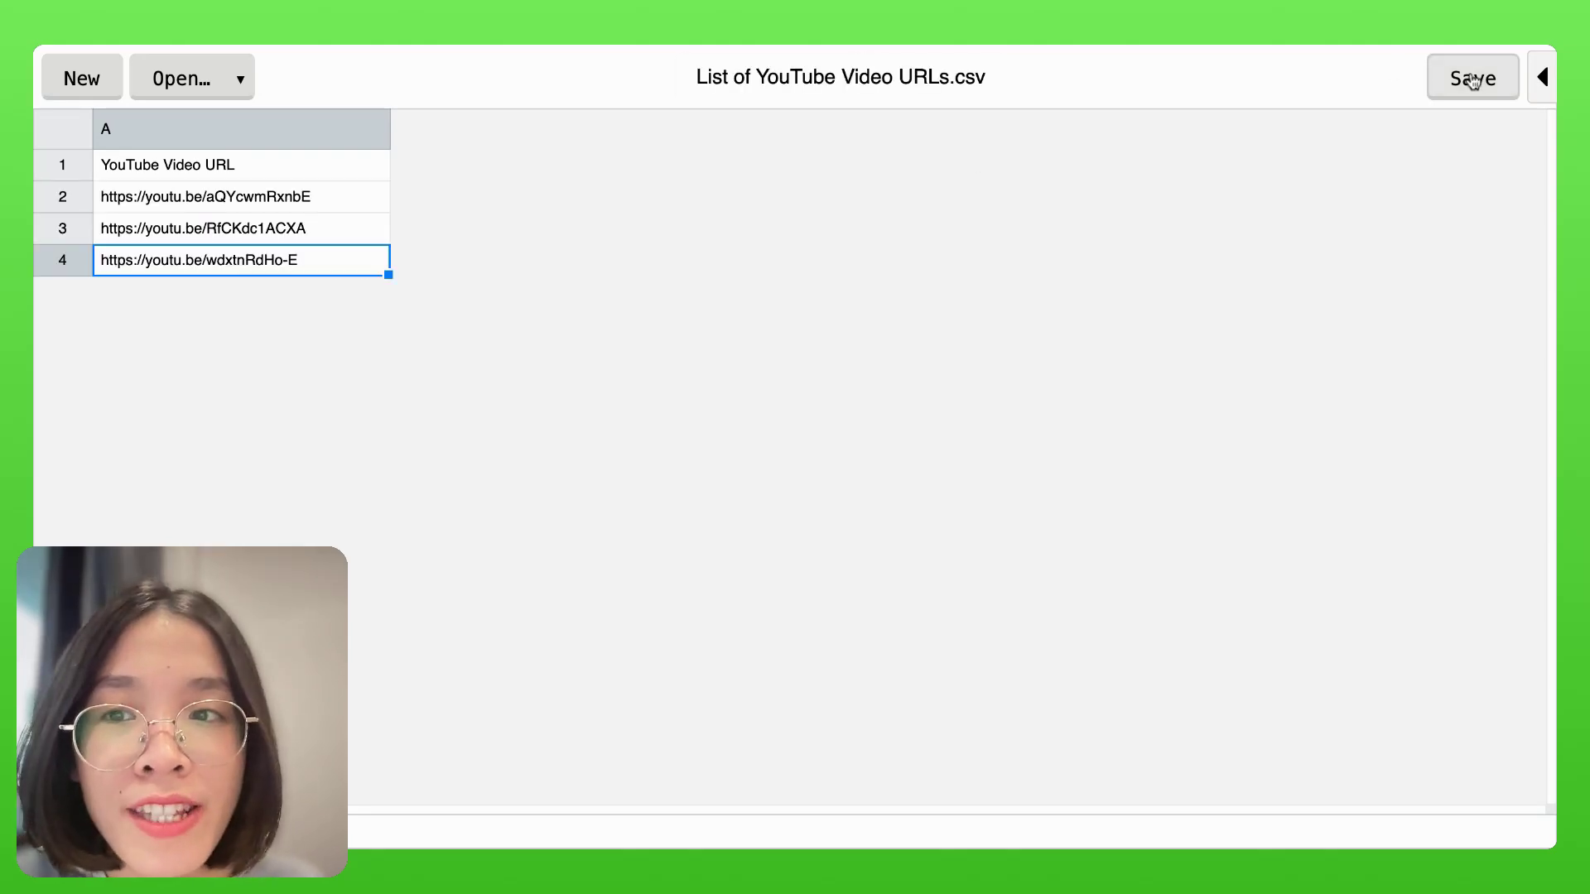
{"action": "left_click", "coordinate": [1467, 76]}
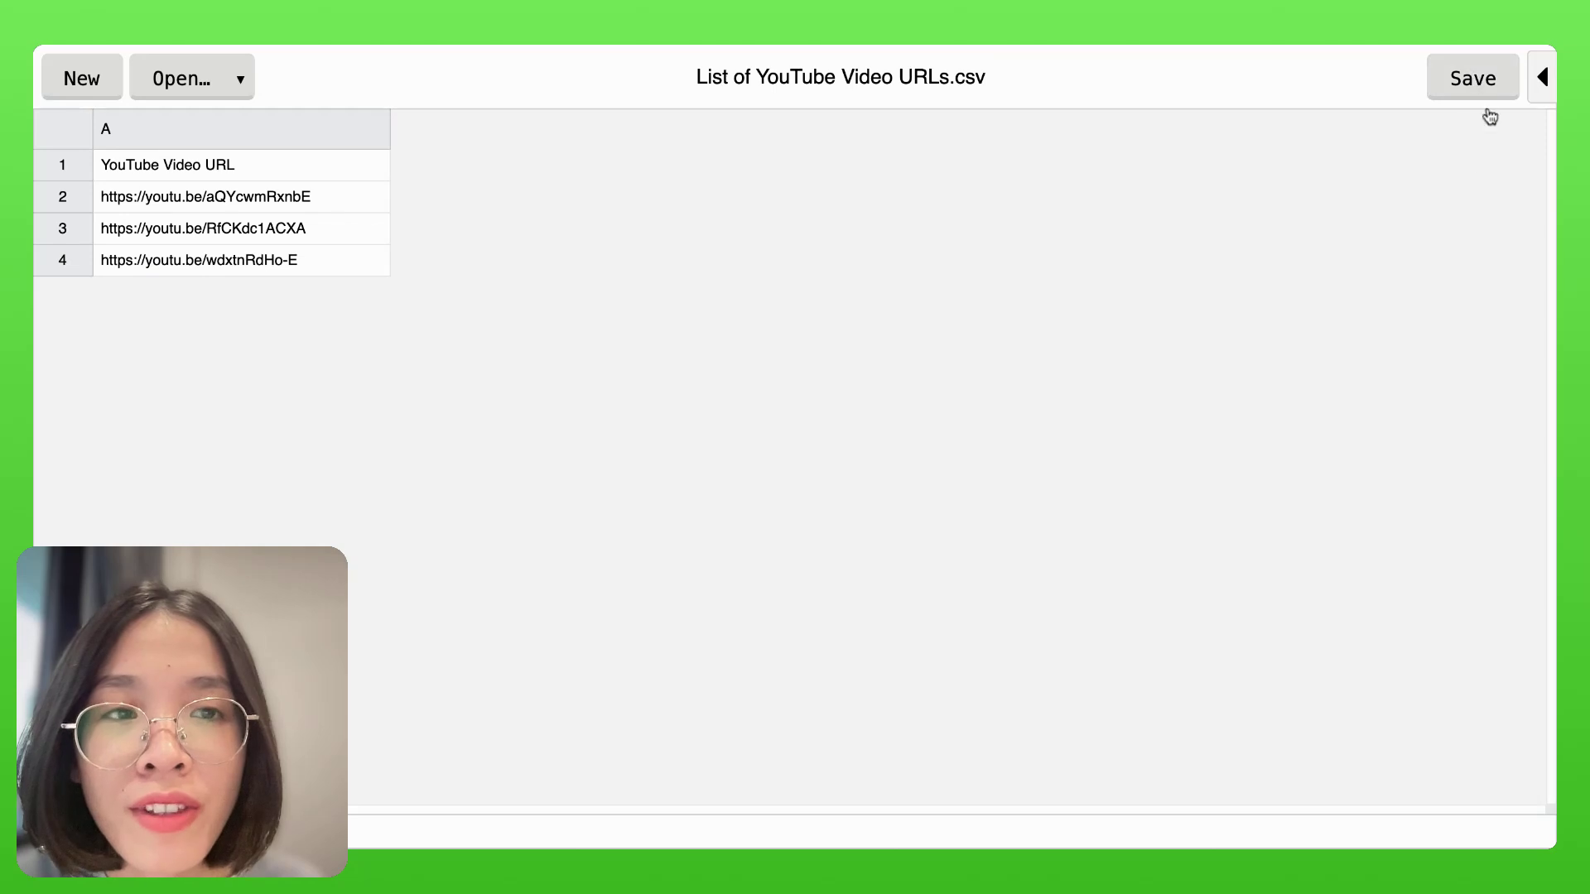
{"action": "left_click", "coordinate": [587, 46]}
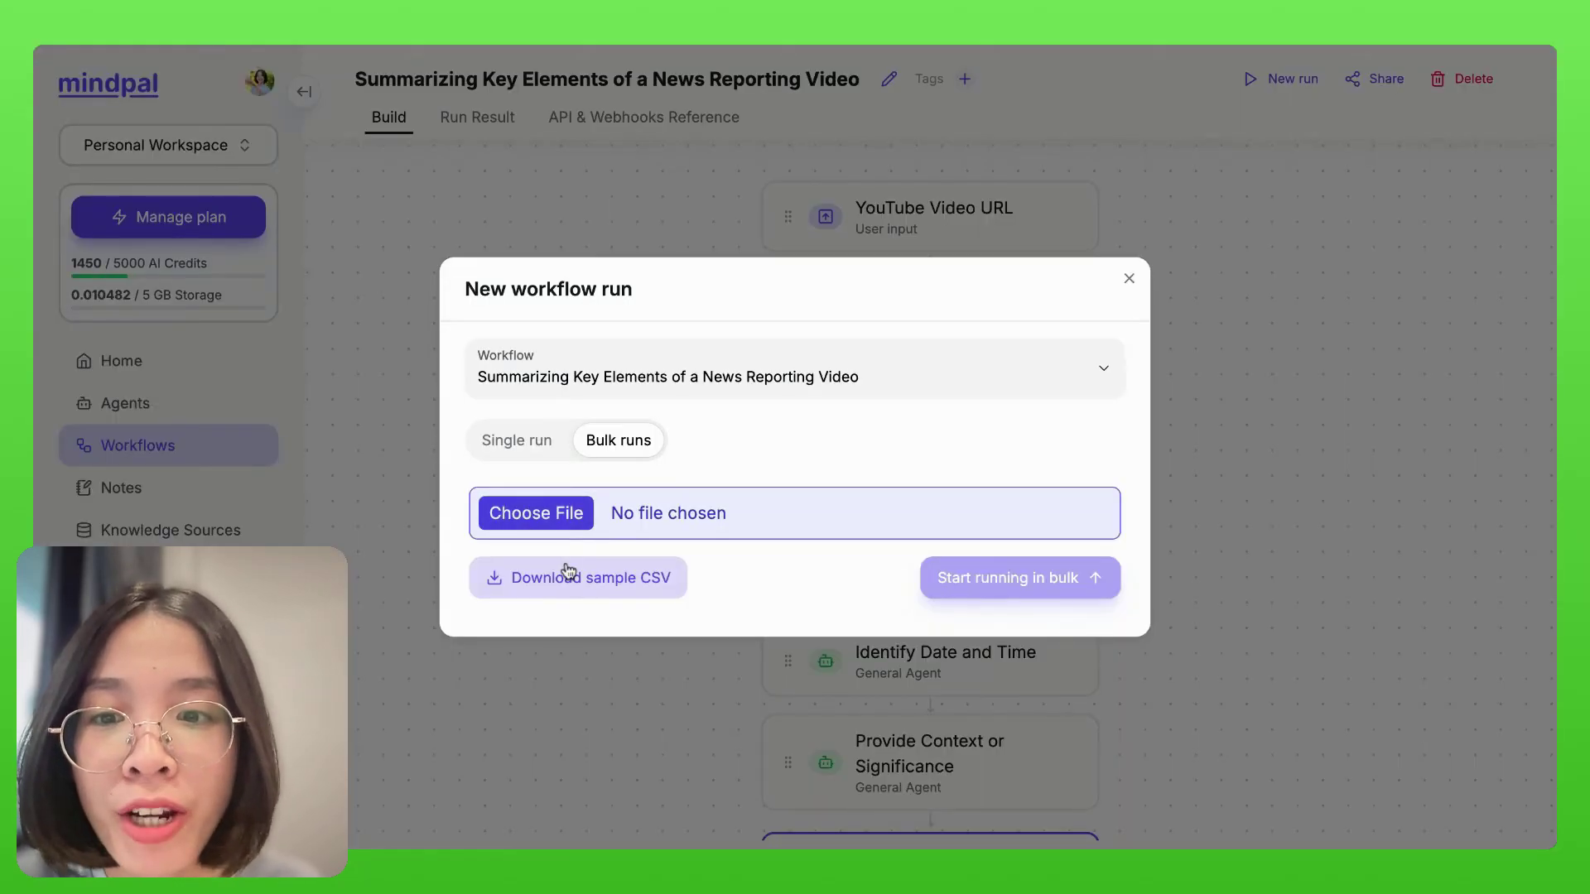
- Upload List of YouTube Video URLs.csv, start the bulk run, and dismiss the scheduling notification
{"action": "left_click", "coordinate": [562, 530]}
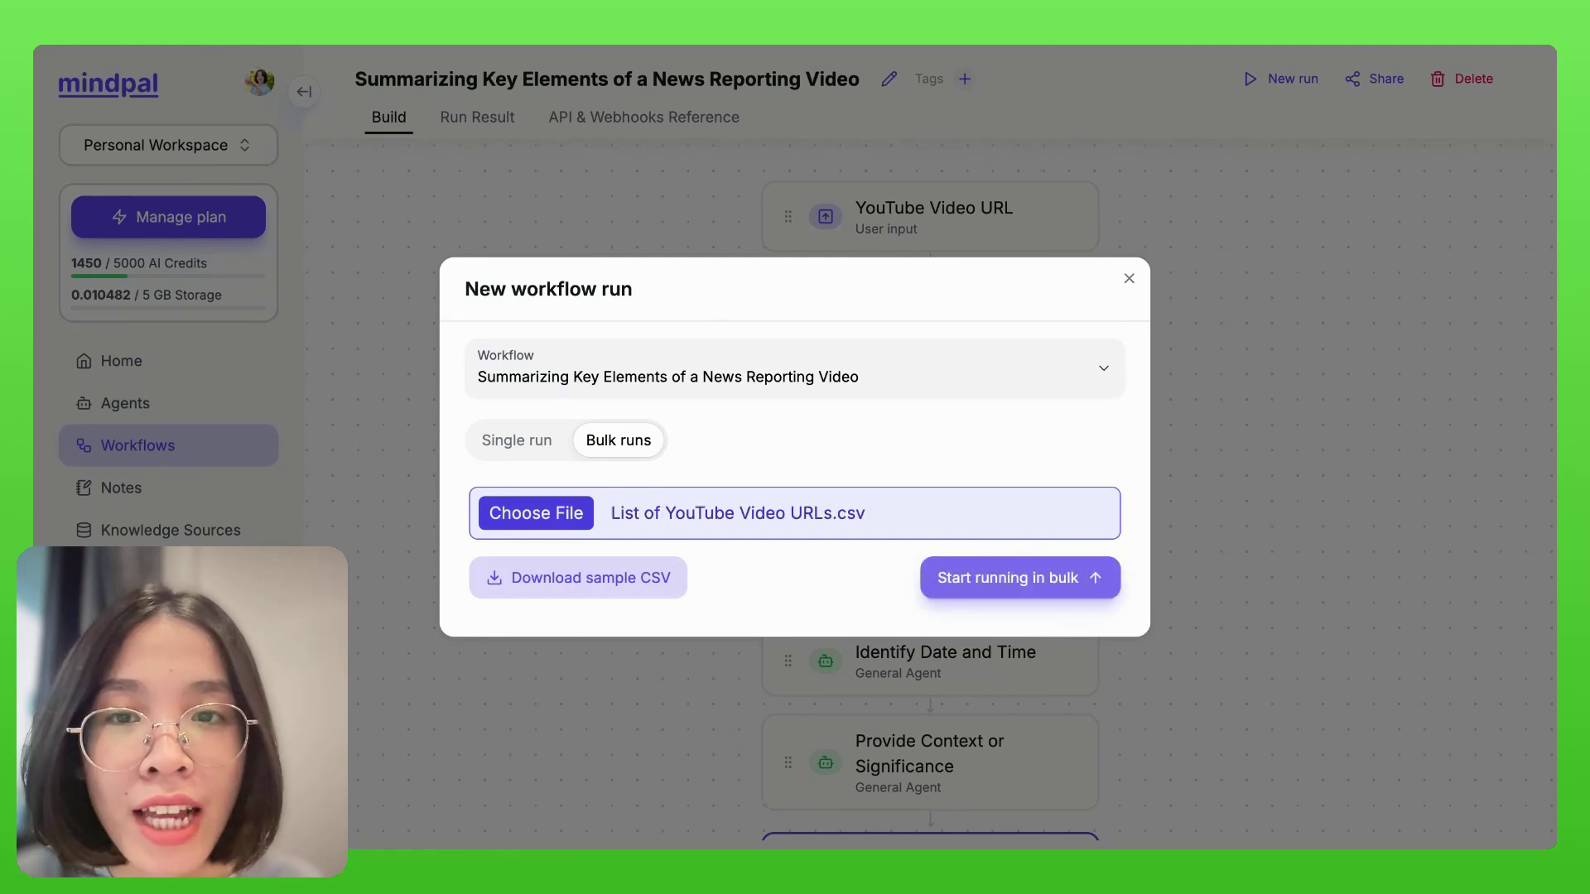
{"action": "left_click", "coordinate": [1038, 579]}
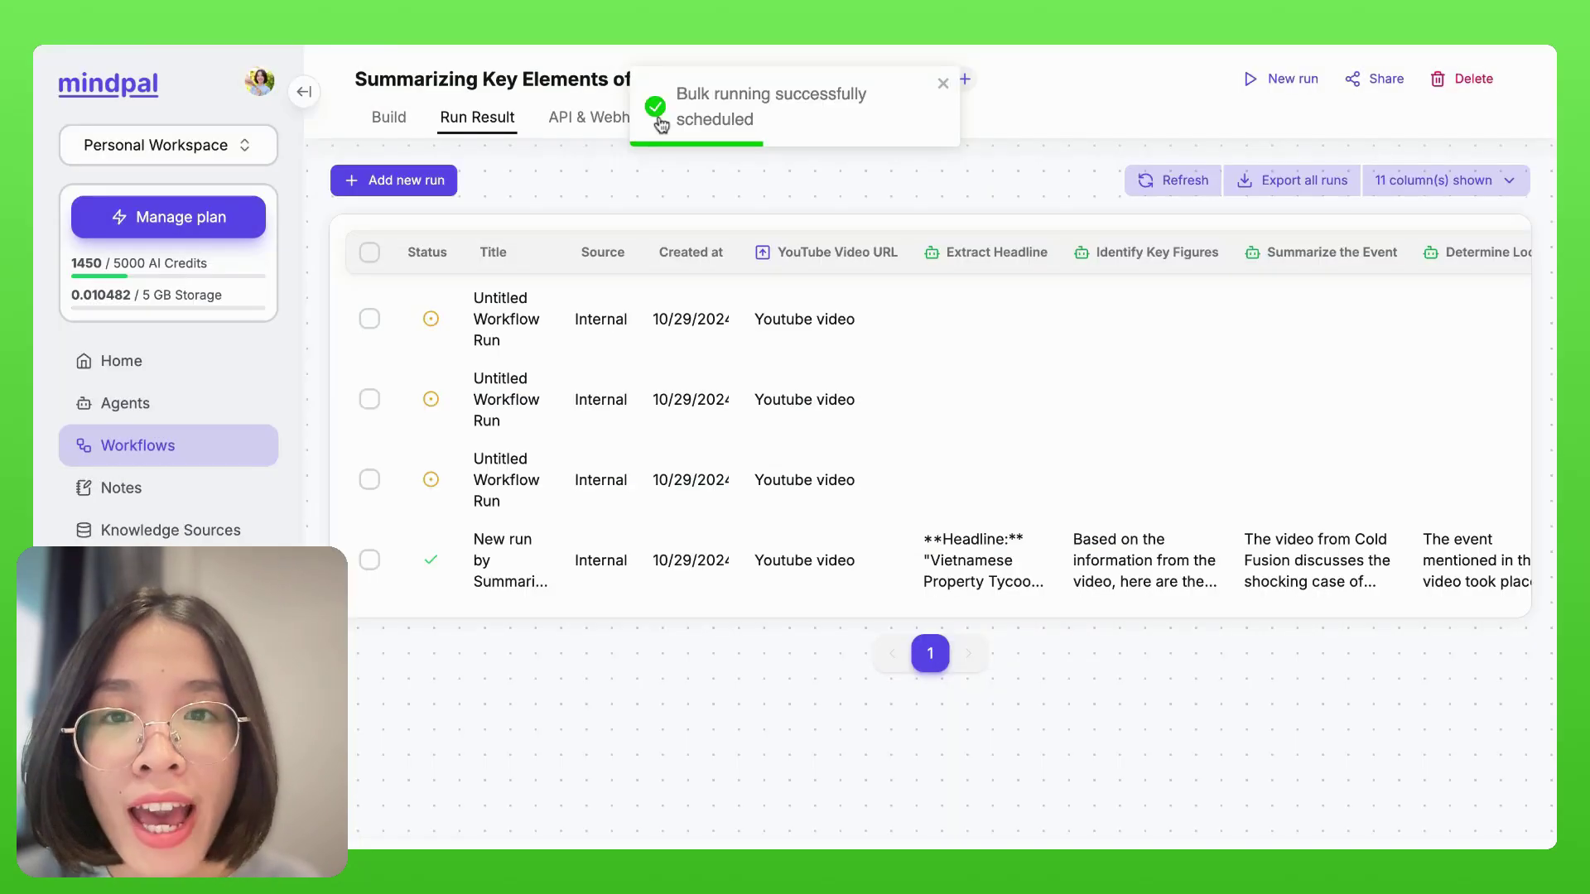
{"action": "left_click", "coordinate": [943, 83]}
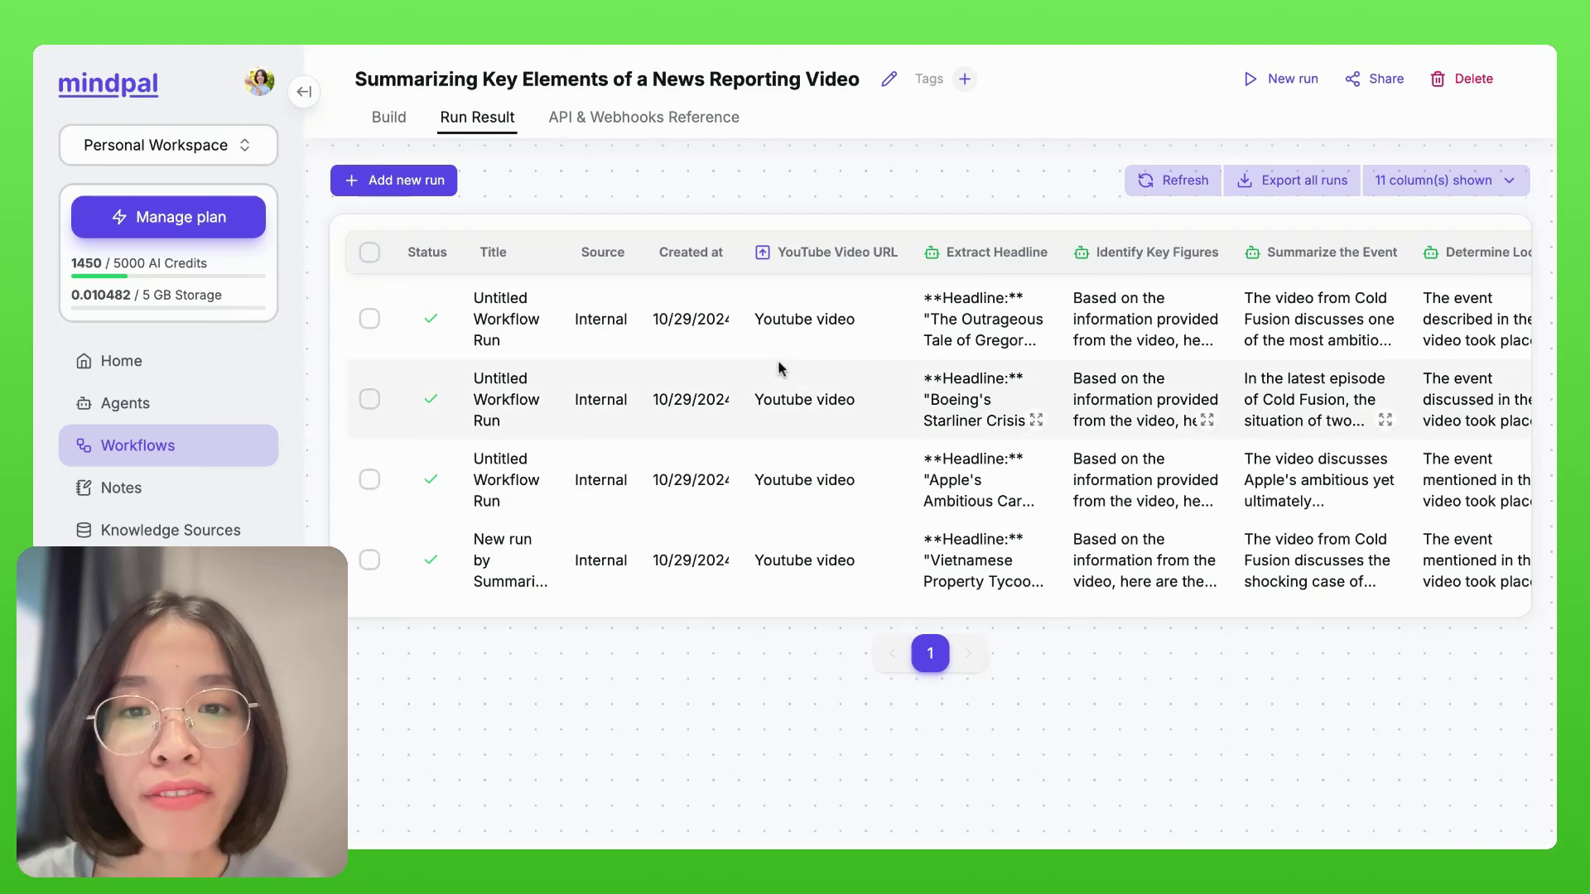
- Look across the agent output columns of the run results table, and view the full result of the first run
{"action": "scroll", "coordinate": [1033, 340], "scroll_direction": "right", "scroll_amount": 3}
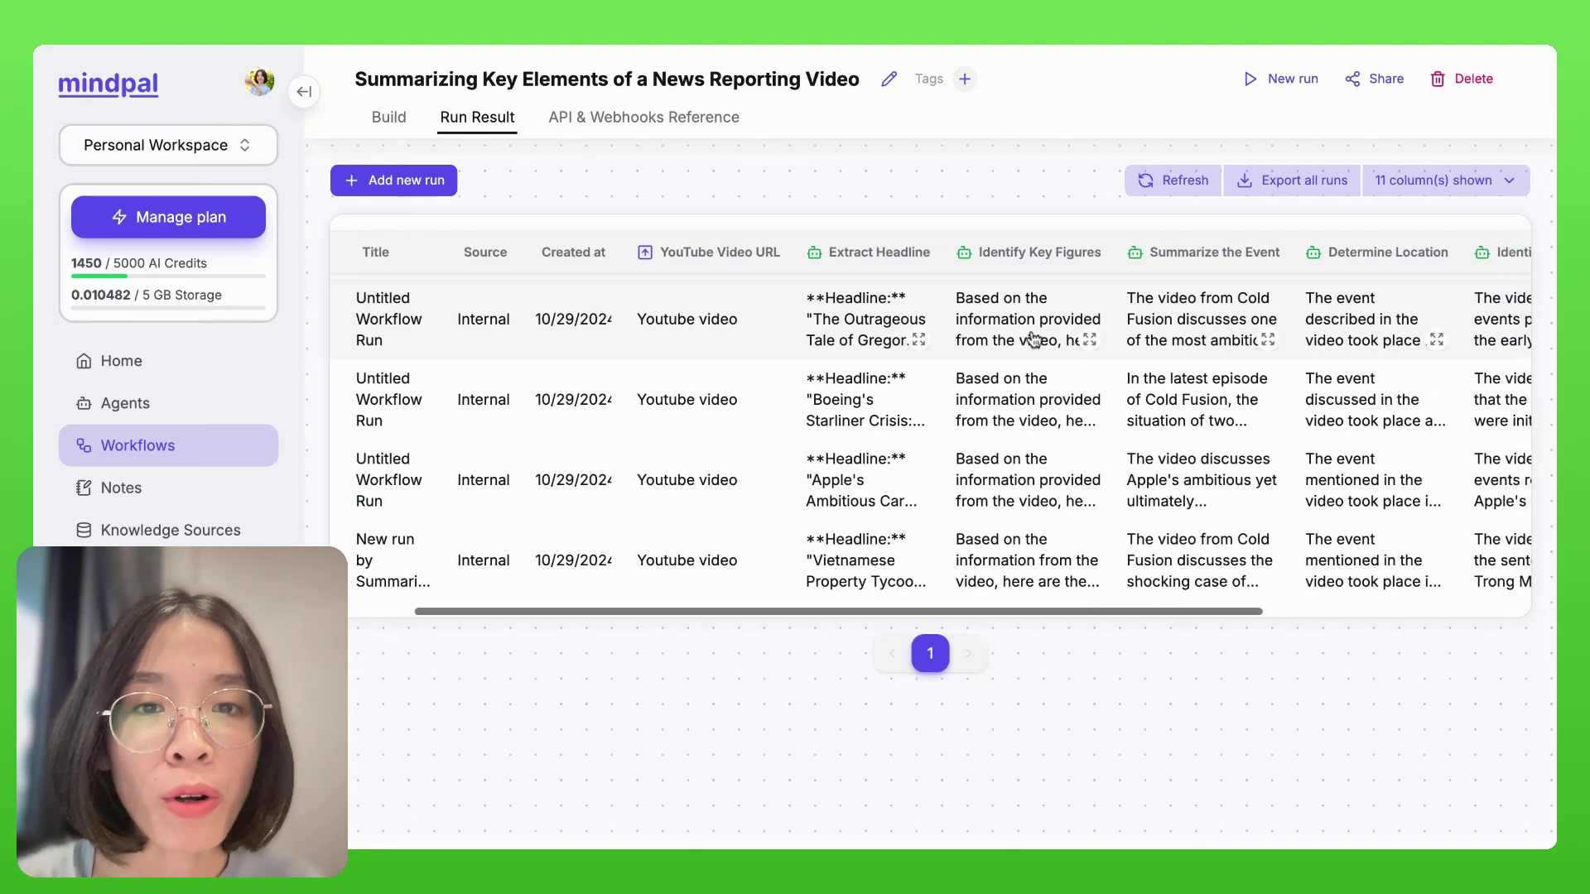
{"action": "scroll", "coordinate": [1032, 340], "scroll_direction": "right", "scroll_amount": 3}
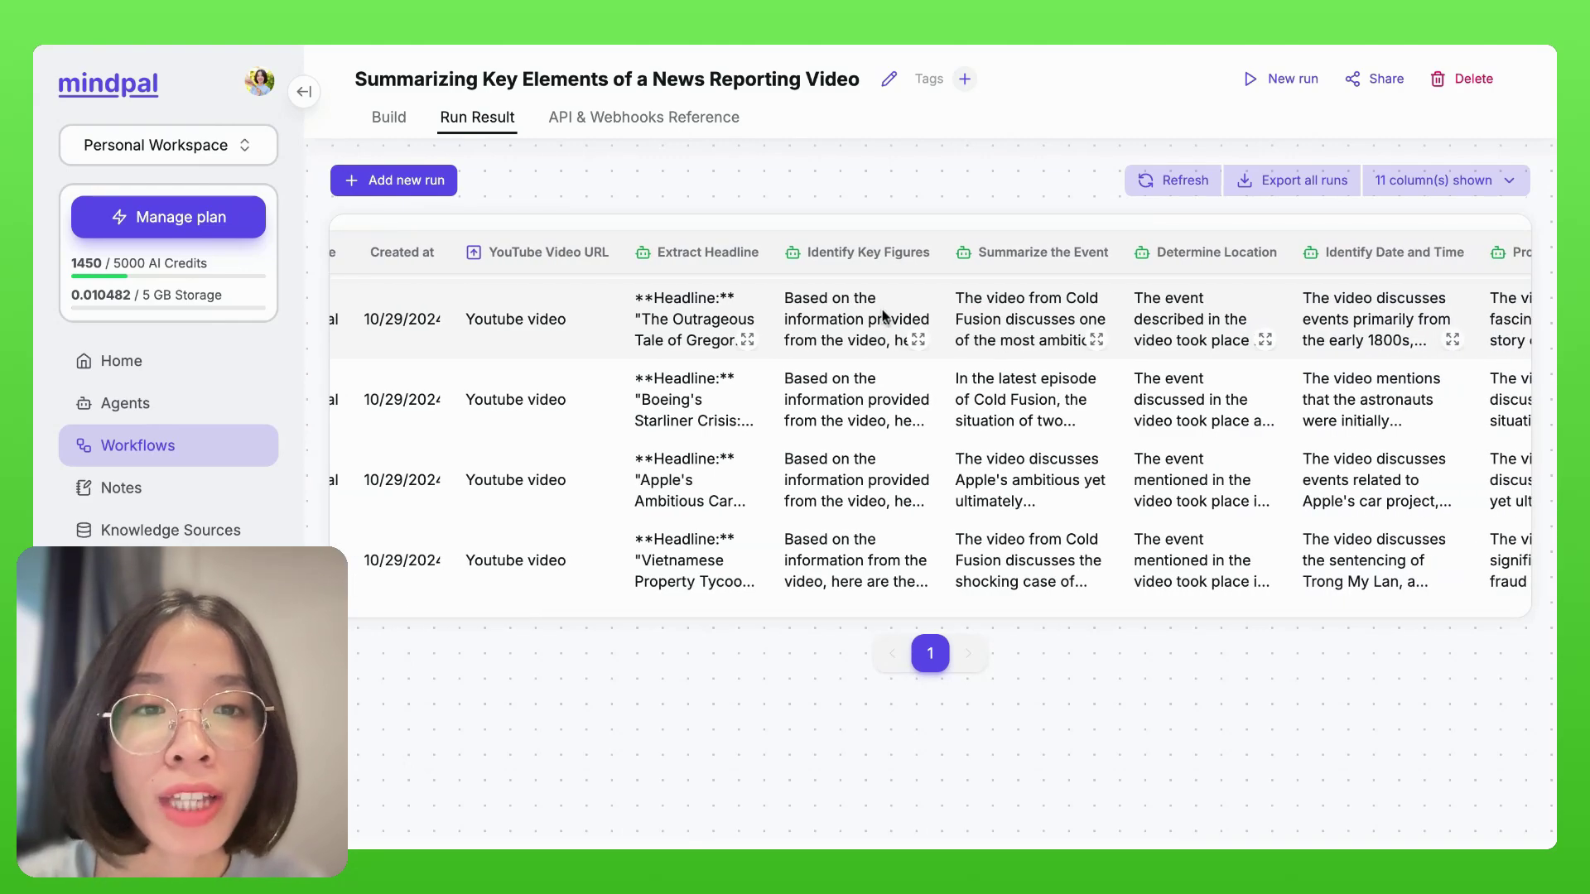
{"action": "scroll", "coordinate": [883, 315], "scroll_direction": "right", "scroll_amount": 3}
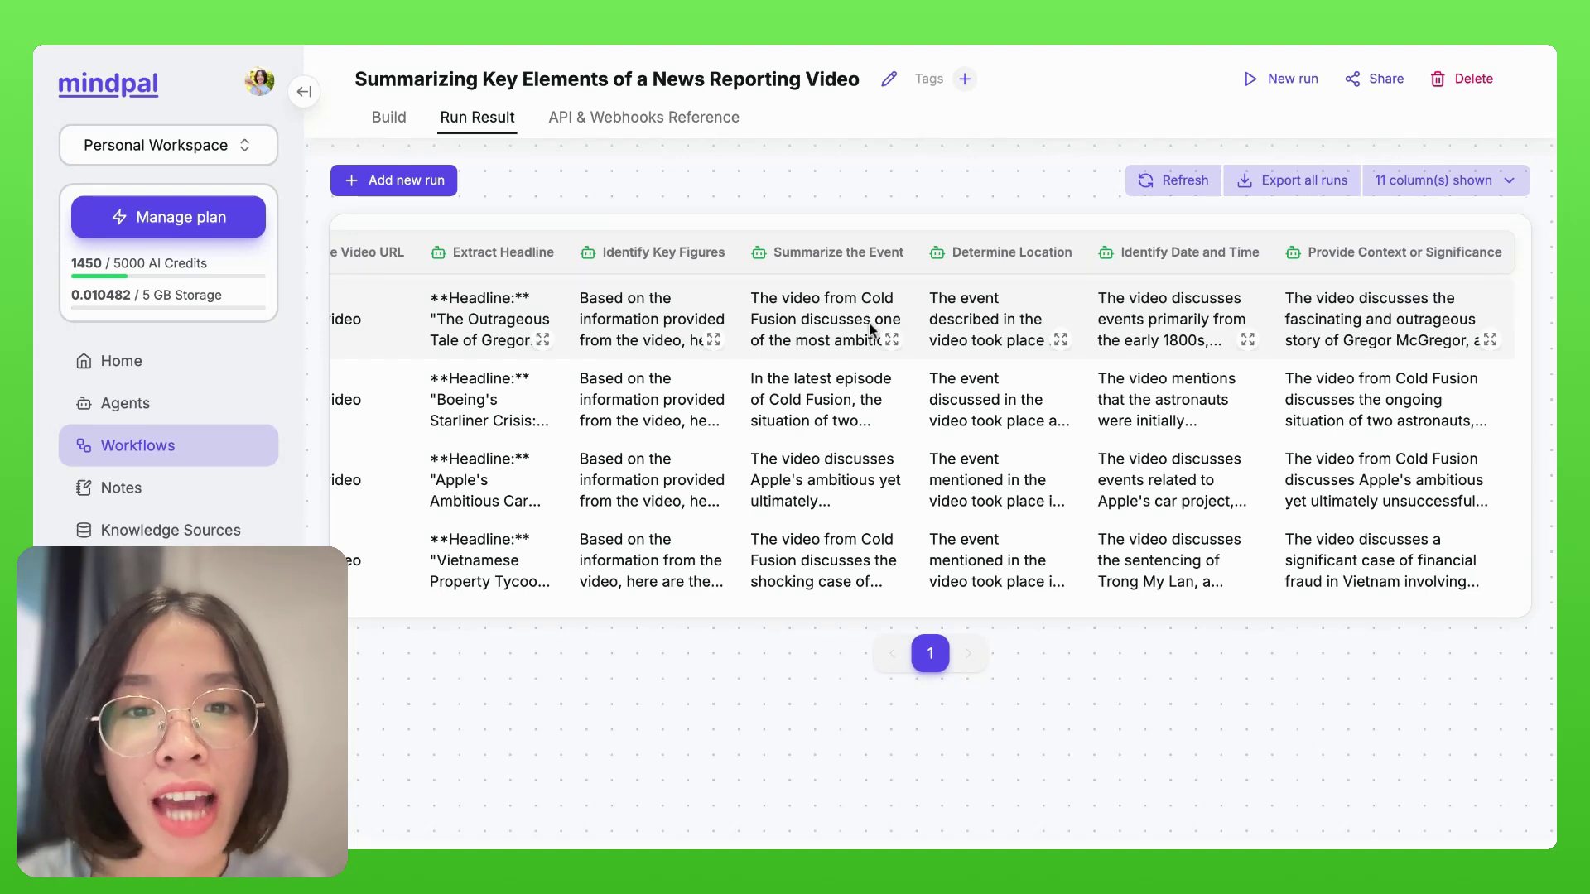
{"action": "scroll", "coordinate": [870, 329], "scroll_direction": "left", "scroll_amount": 5}
{"action": "left_click", "coordinate": [369, 319]}
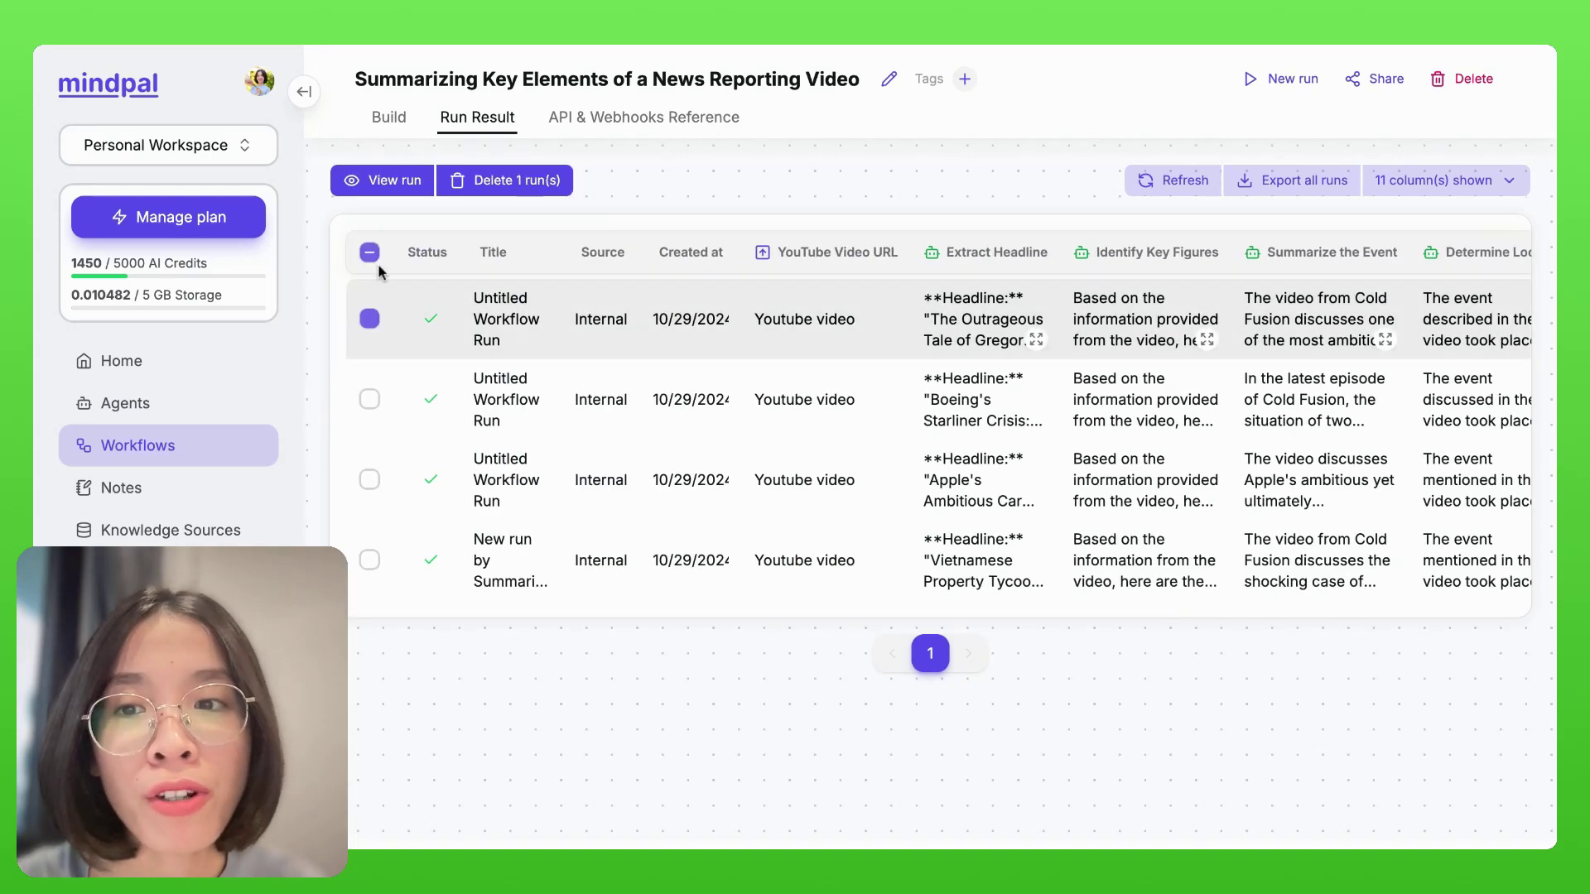
{"action": "left_click", "coordinate": [394, 180]}
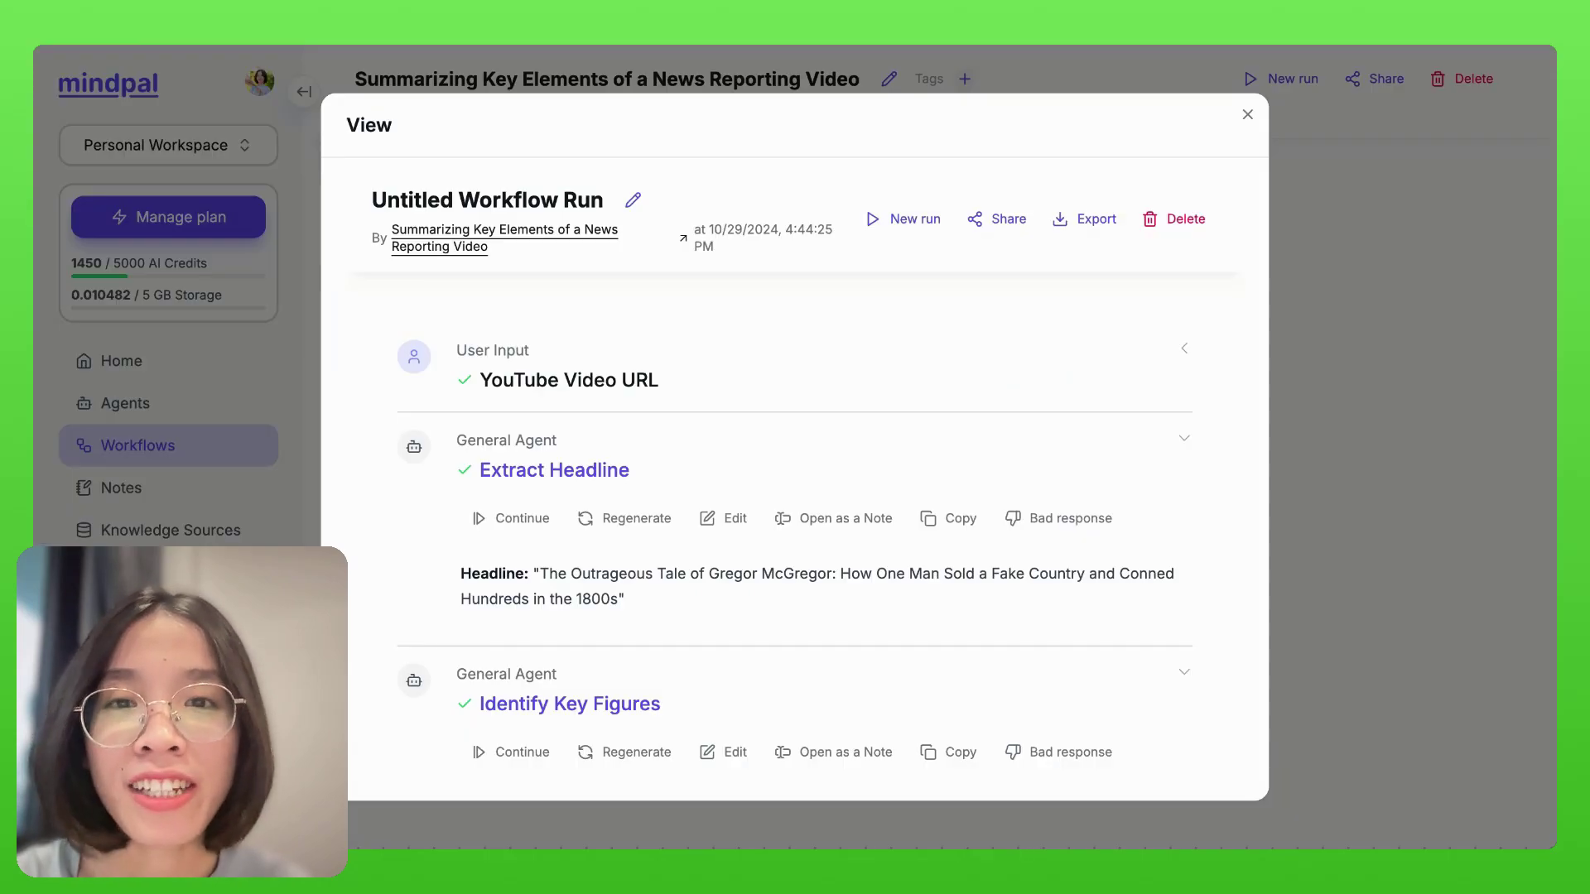